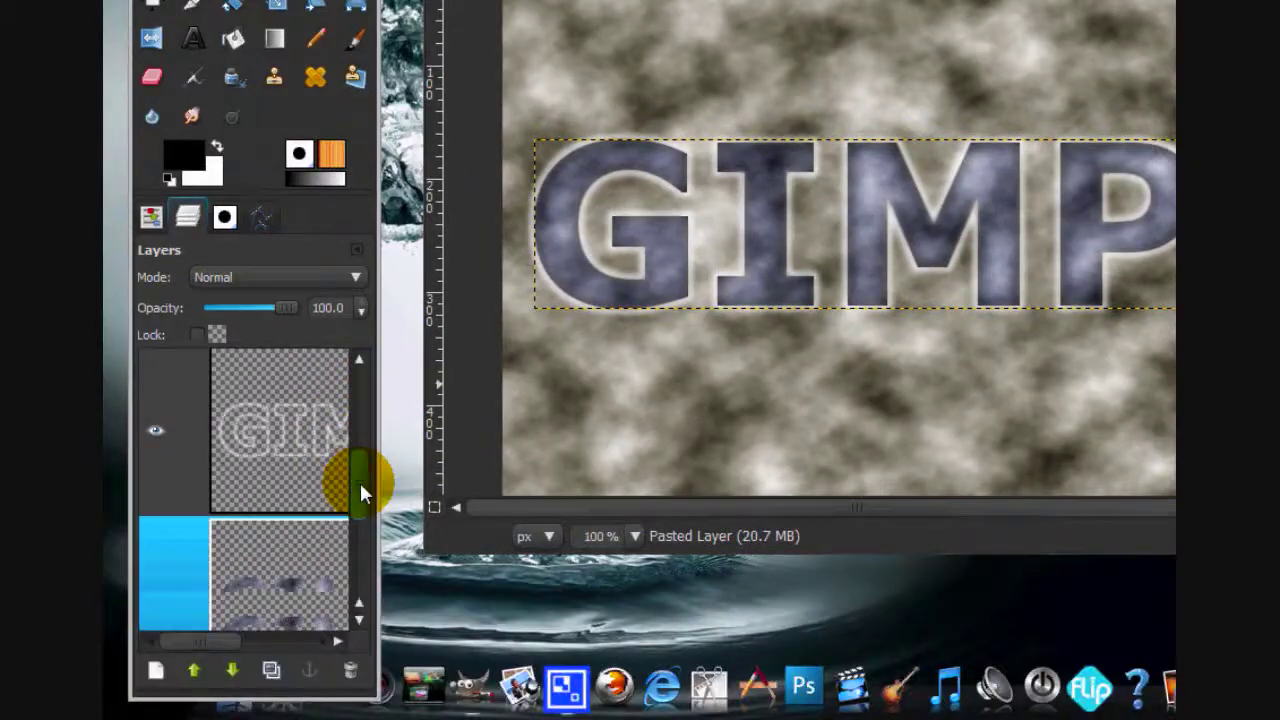
- Close the cloudy GIMP text example image, discarding it without saving
scroll(350, 600, down, 3)
drag(350, 600, 361, 371)
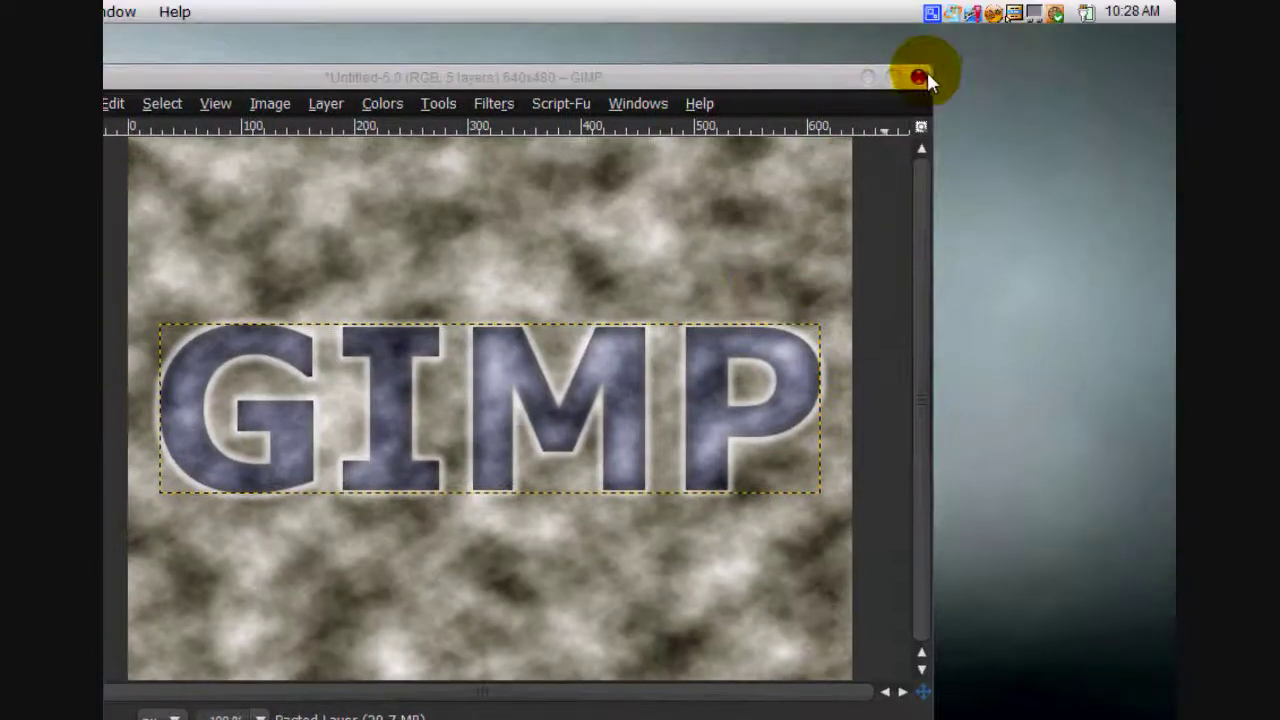
click(920, 77)
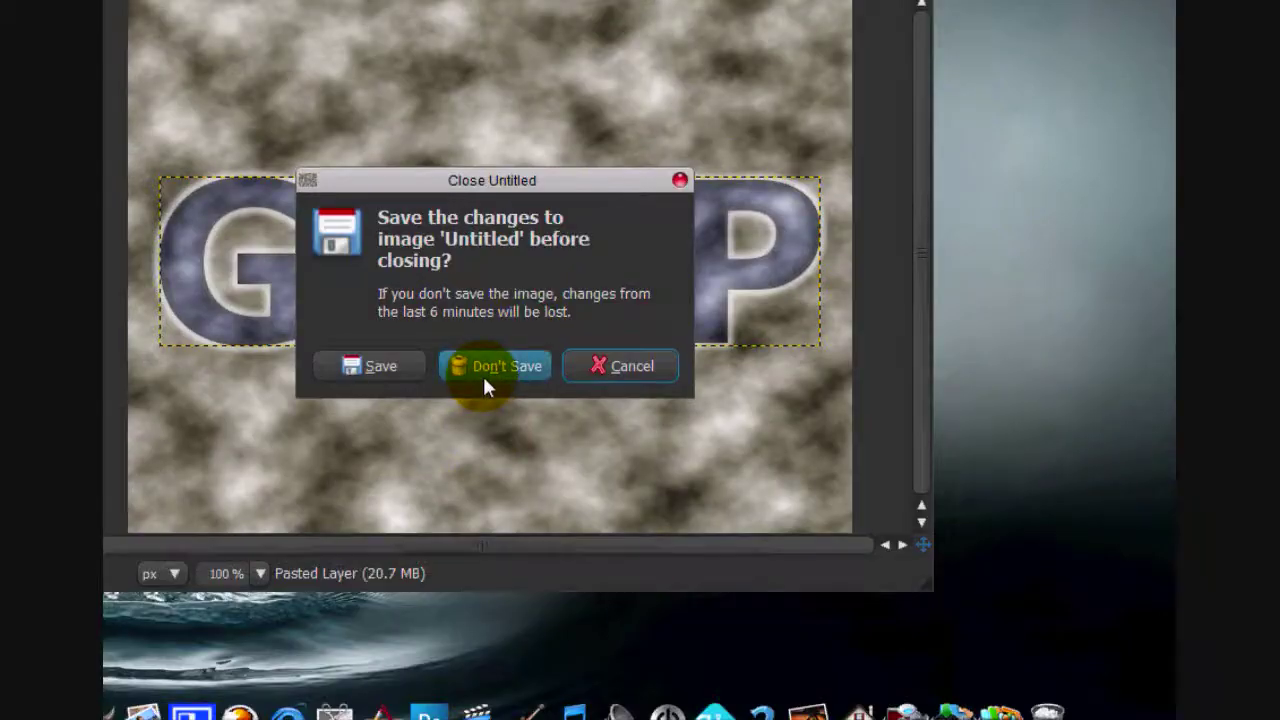
click(485, 380)
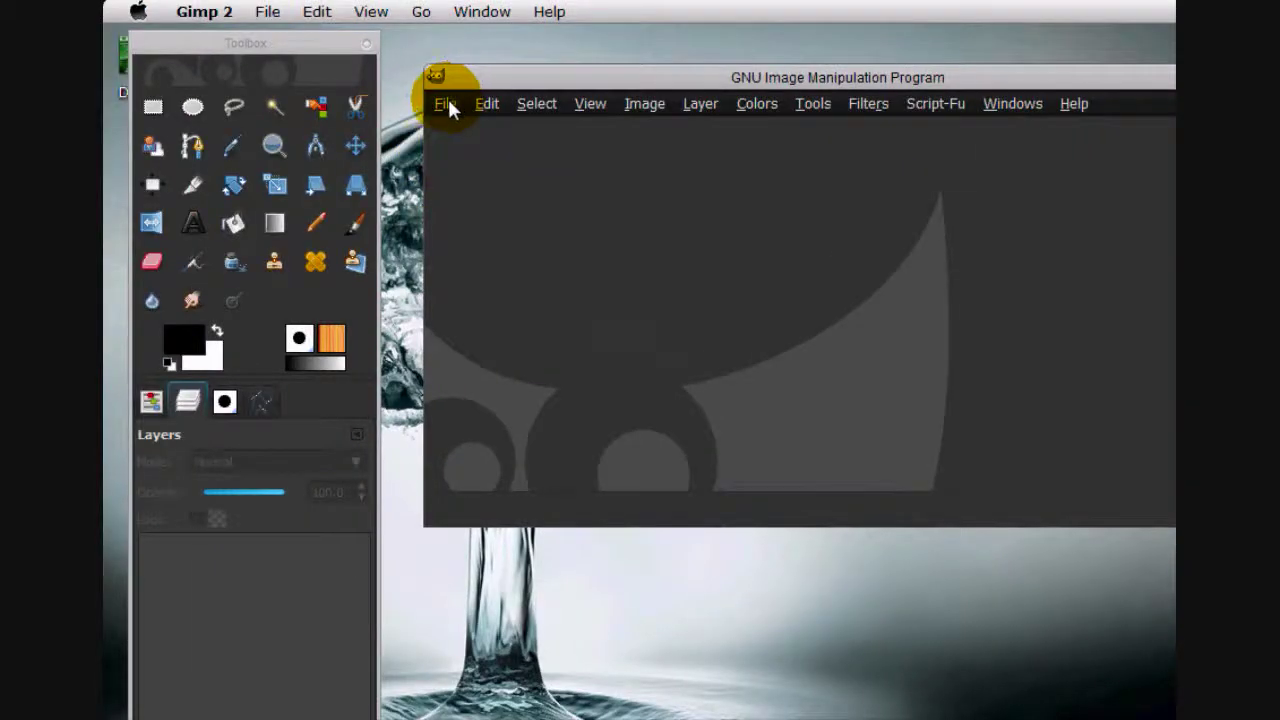
- Create a new 640×480 white image
click(445, 104)
click(457, 127)
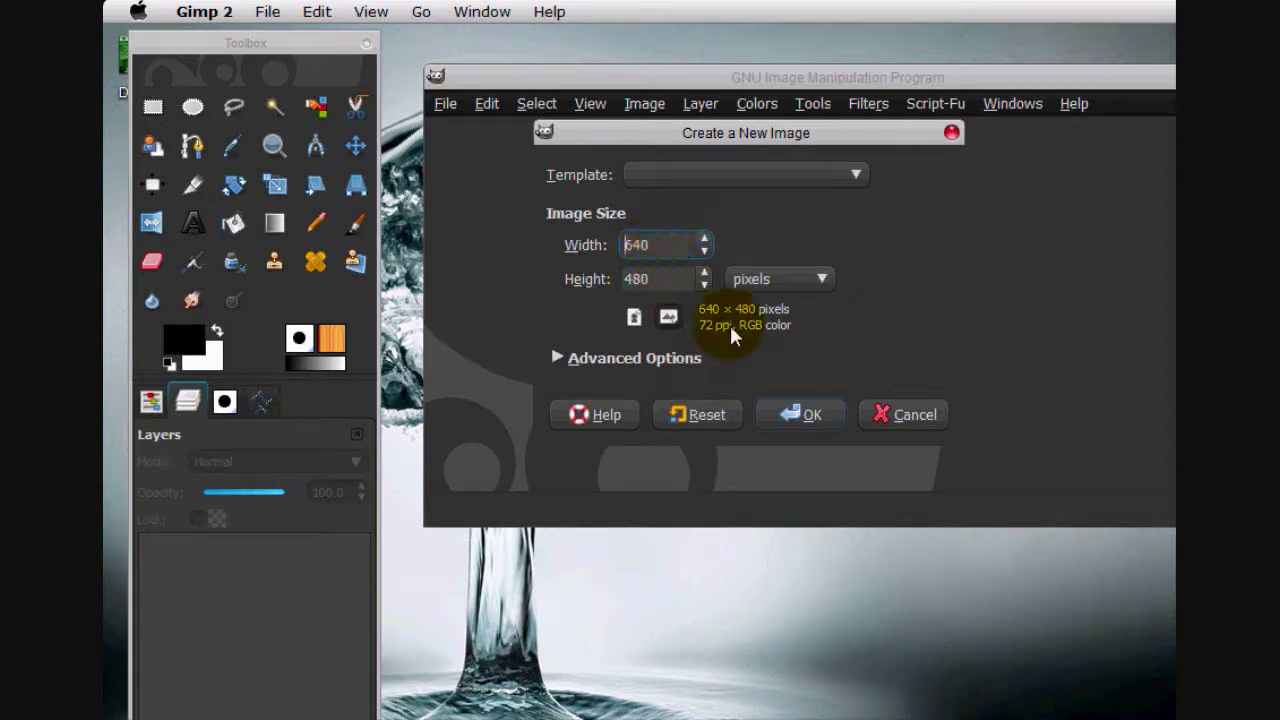
click(791, 414)
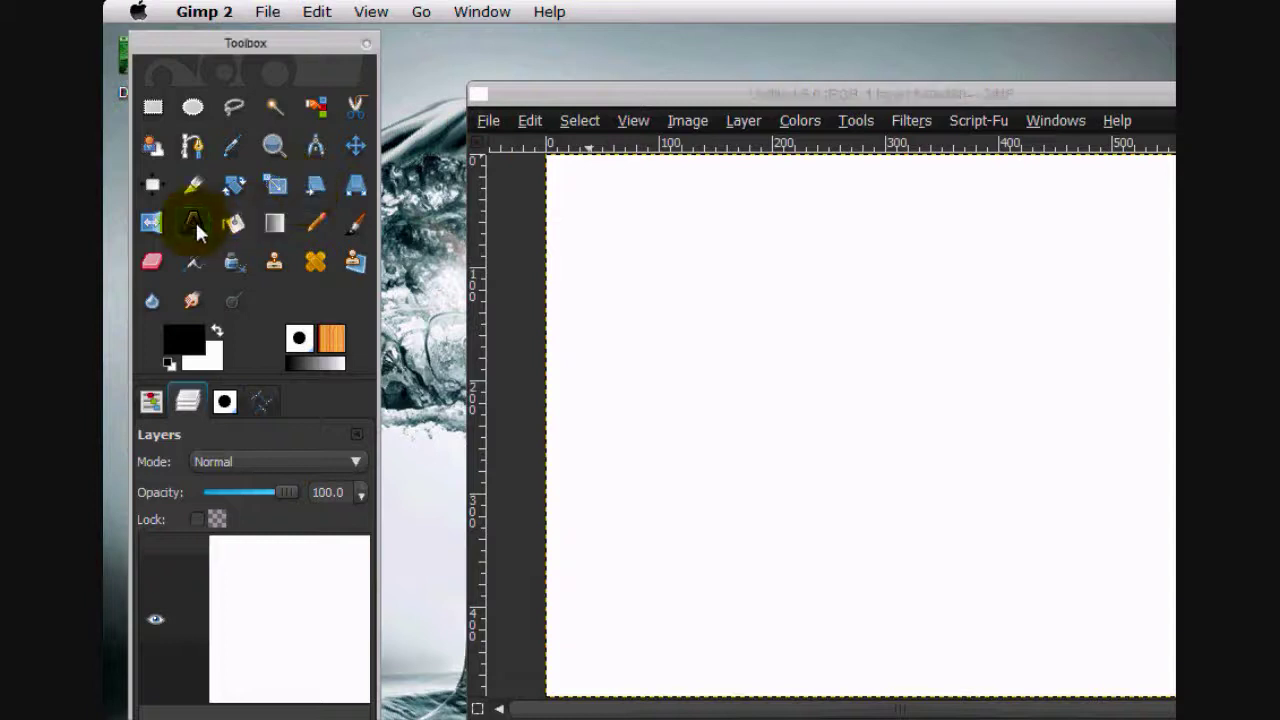
- Add the text 'GIMP' in Sans Bold at 198 px in a large text box
click(193, 222)
click(148, 402)
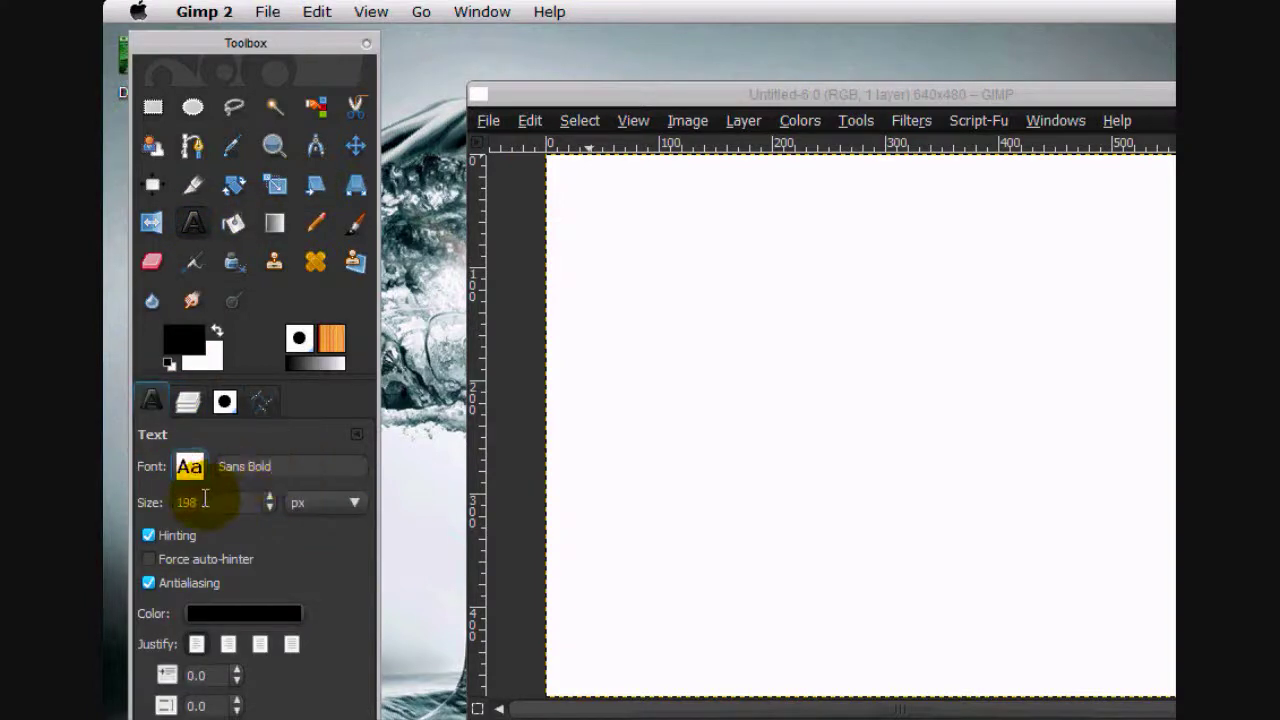
drag(552, 237, 1226, 580)
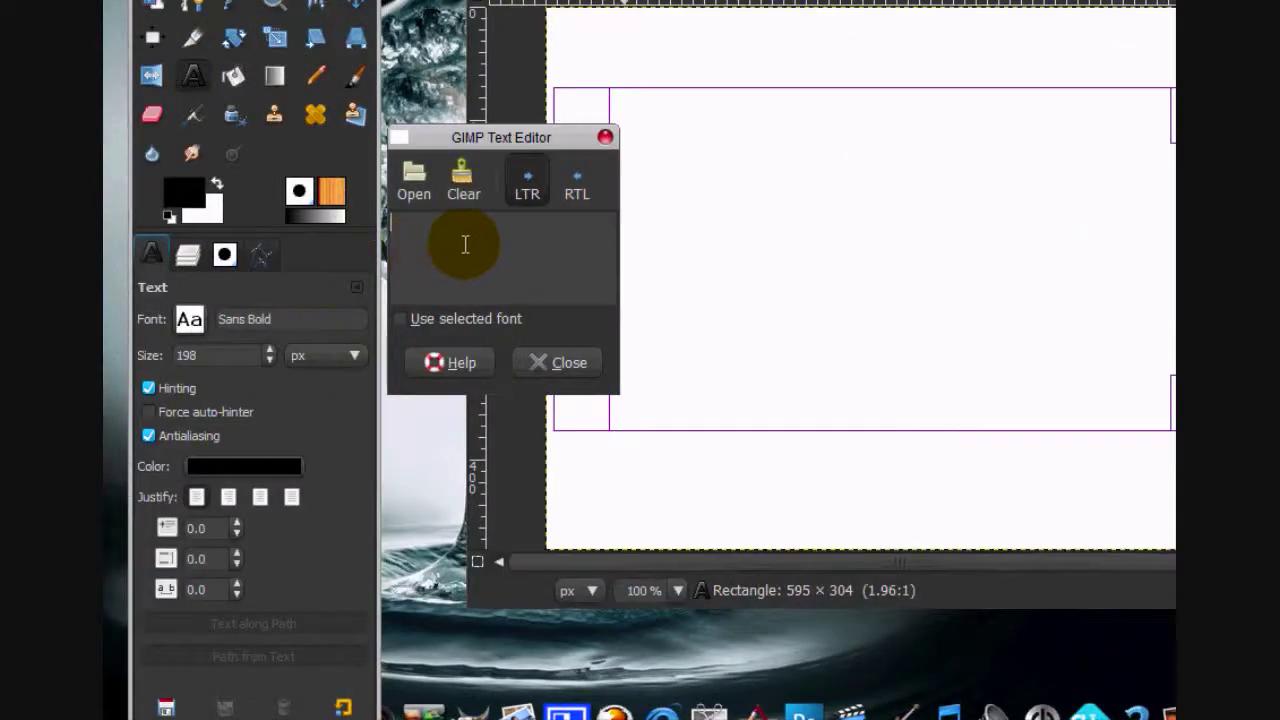
text(GIMP)
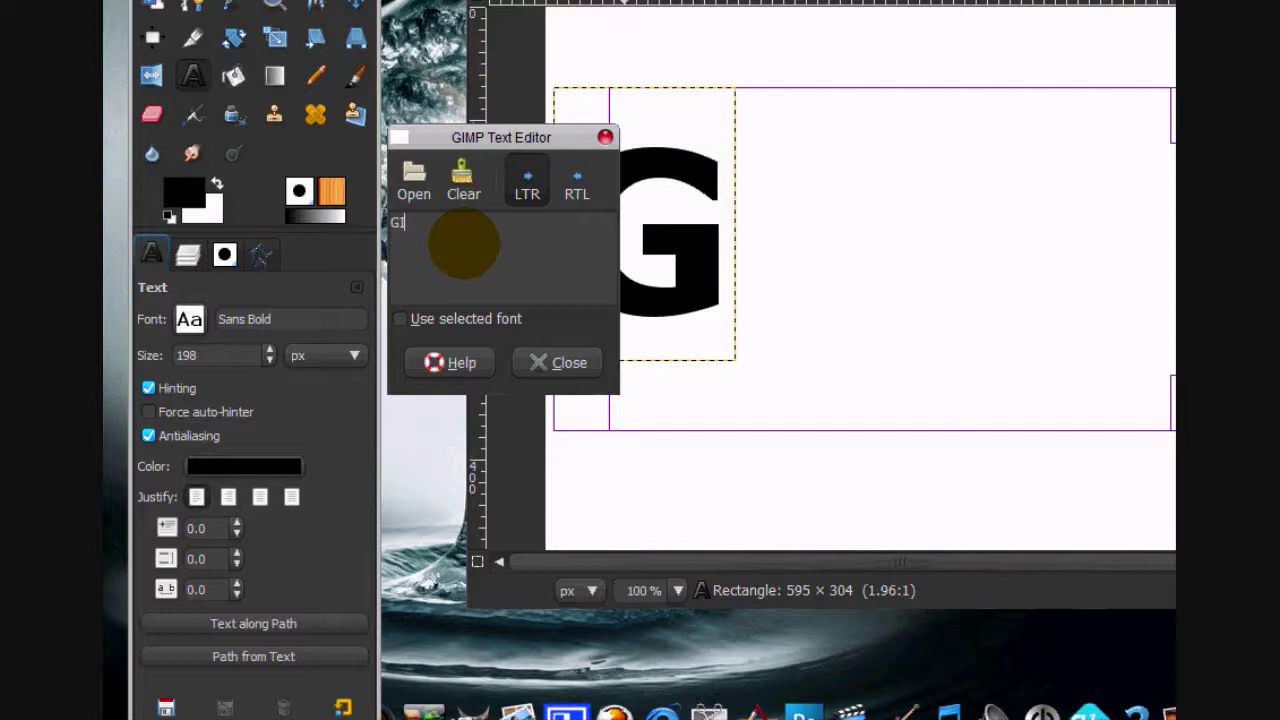
click(568, 363)
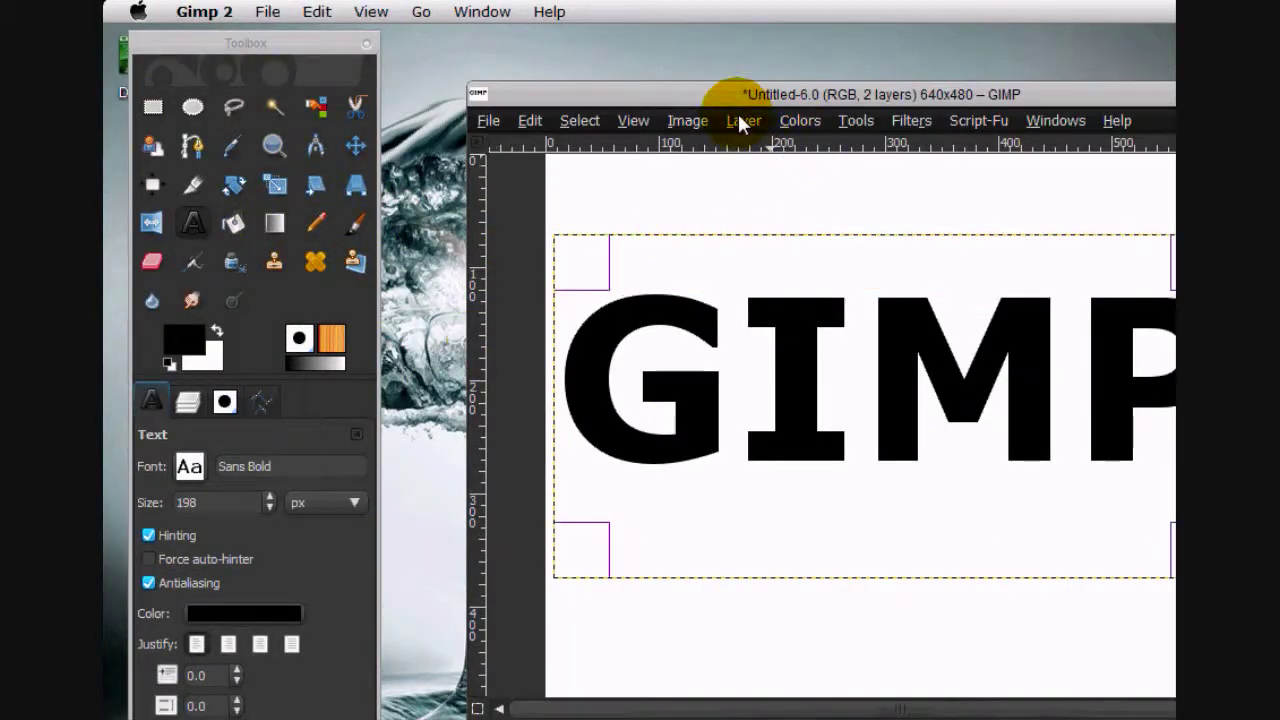
- Autocrop the text layer tightly around the GIMP letters
click(740, 119)
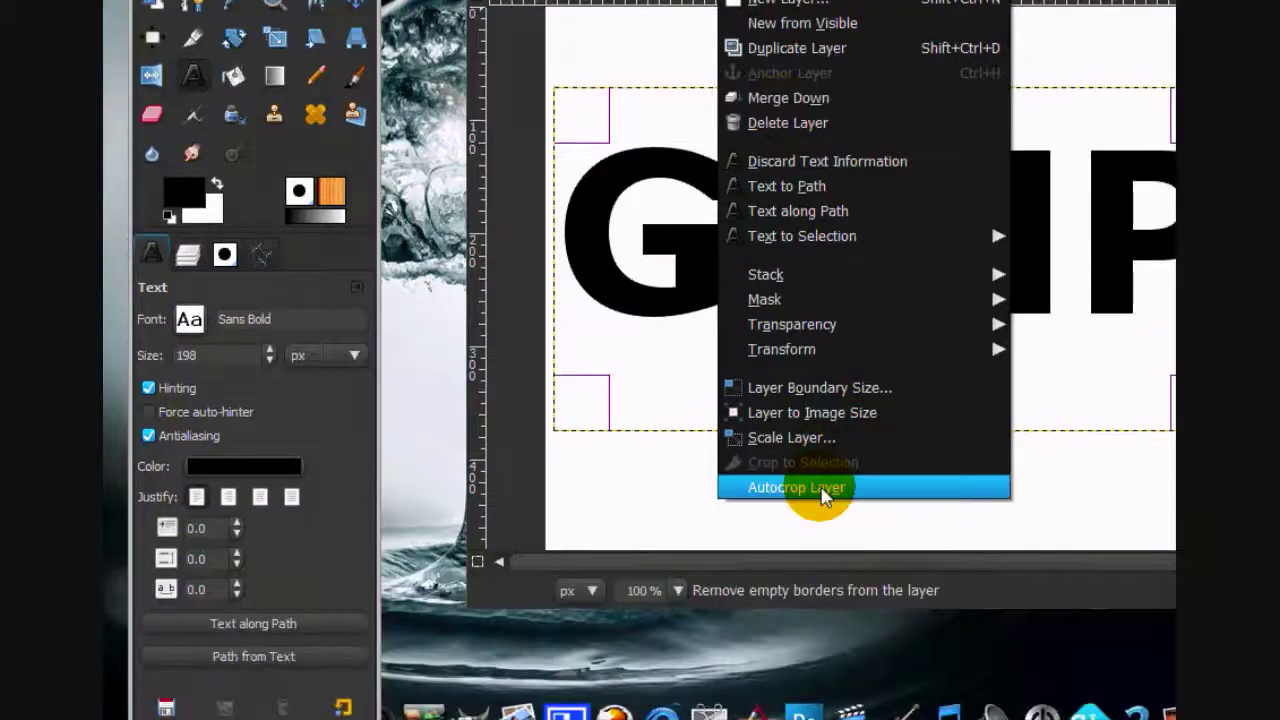
click(818, 488)
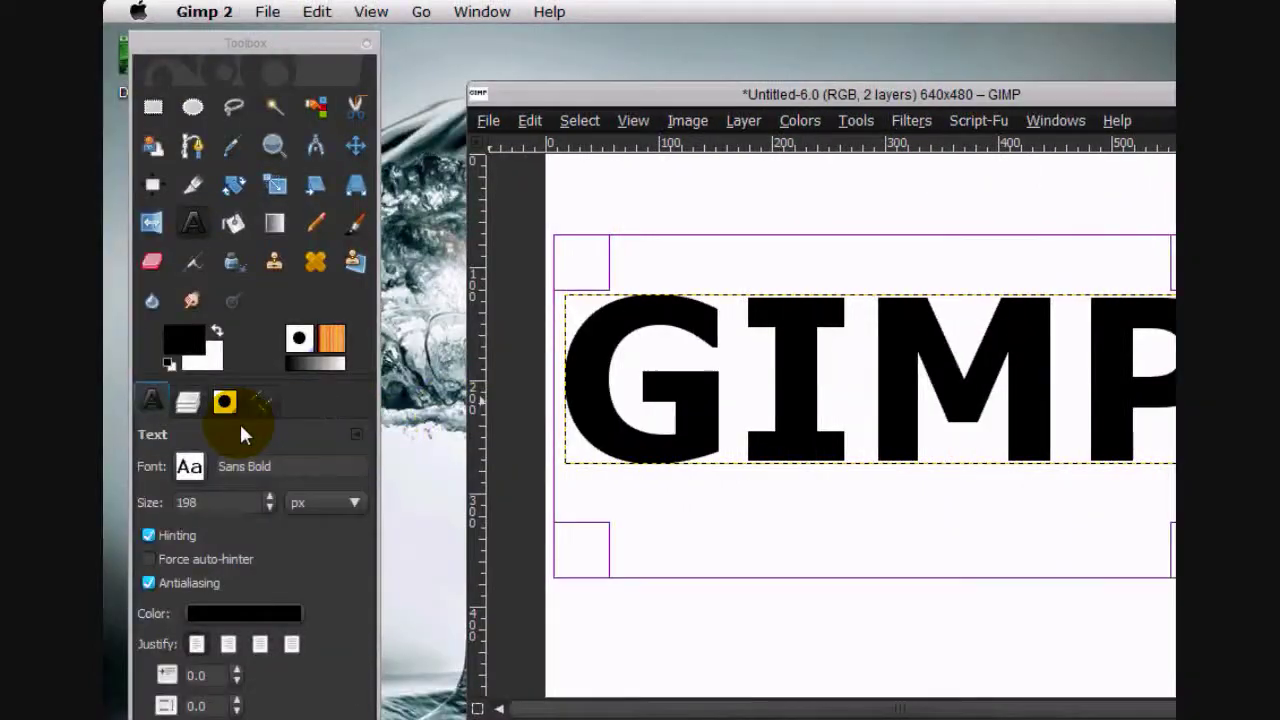
click(188, 401)
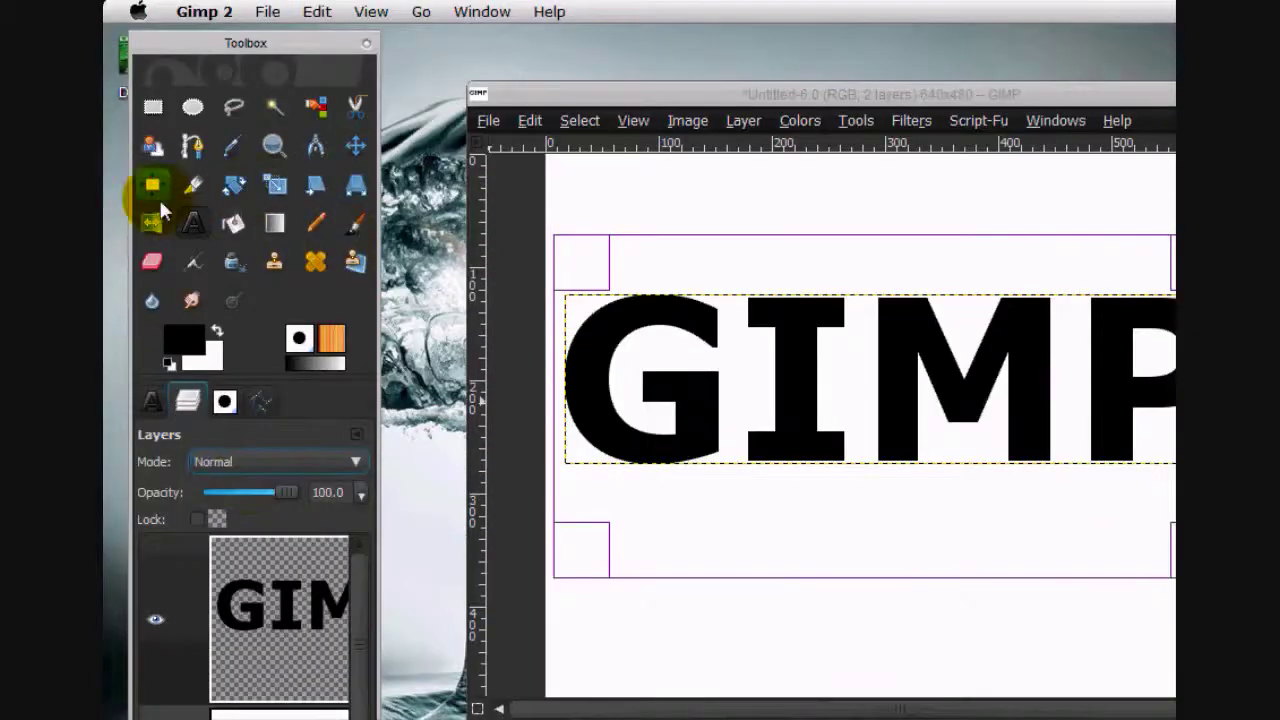
- Align the text layer to the canvas centre, both horizontally and vertically
click(152, 186)
click(152, 401)
click(748, 420)
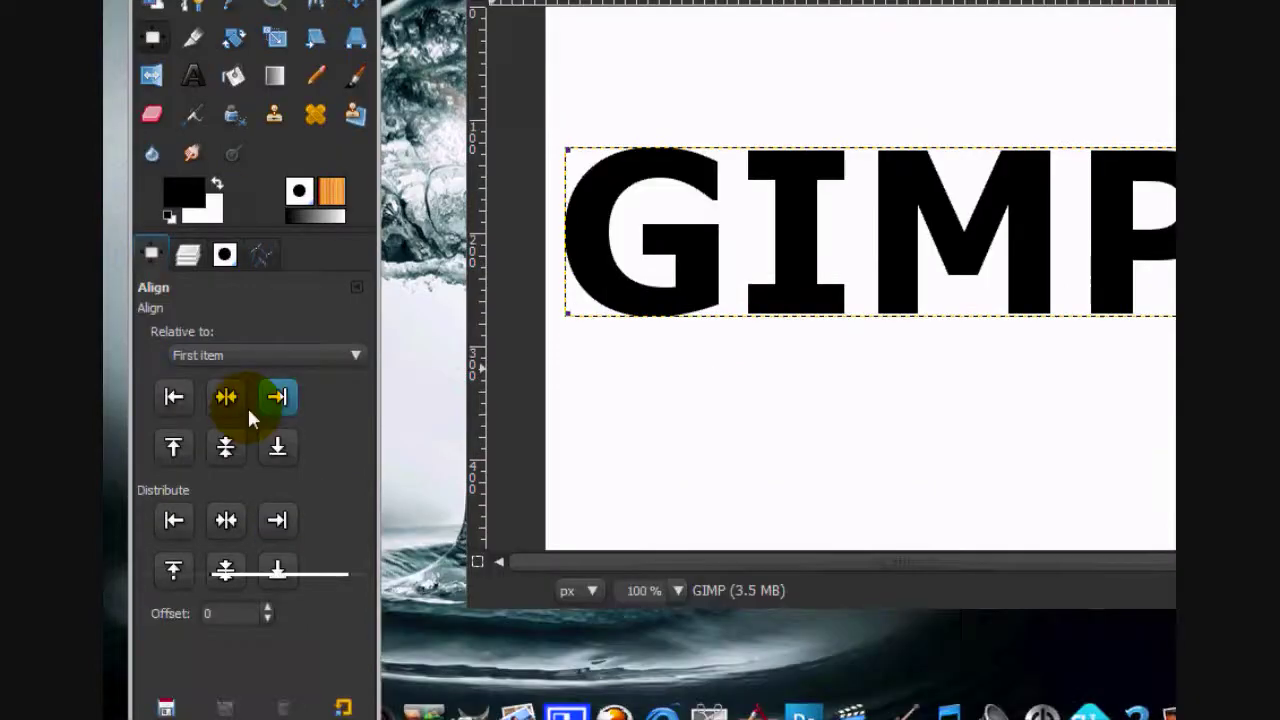
click(225, 543)
click(225, 594)
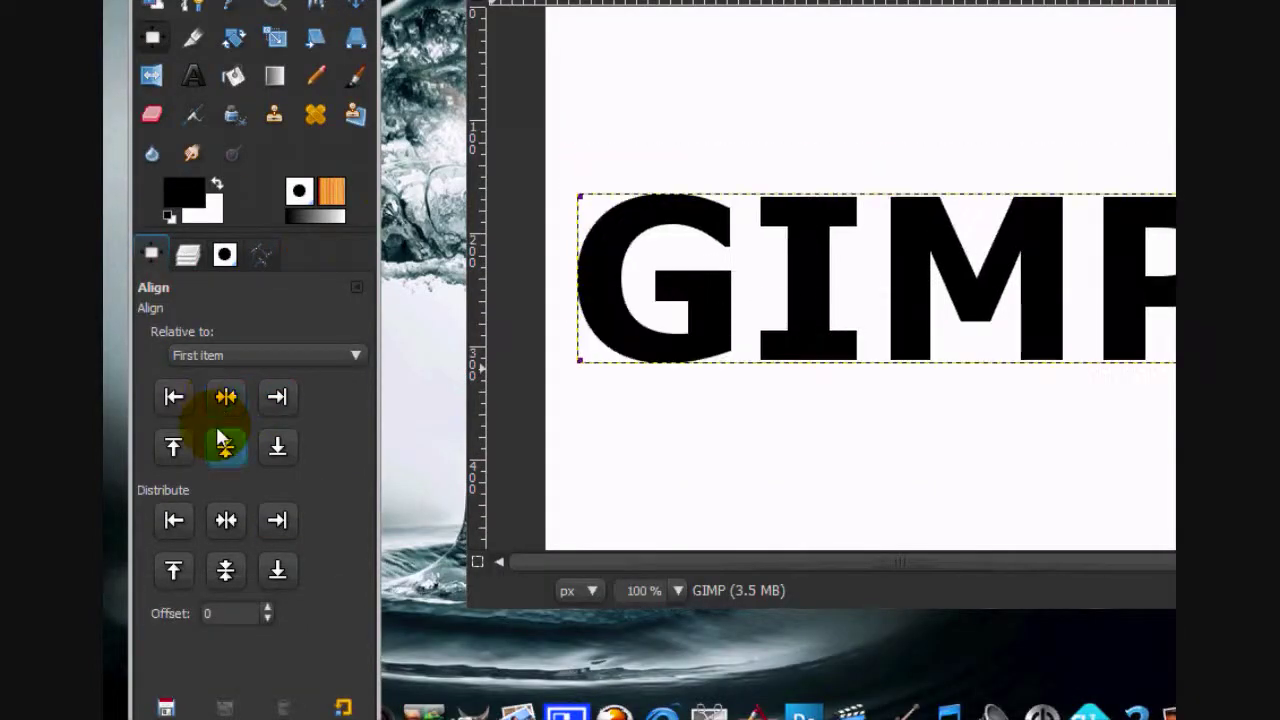
click(184, 259)
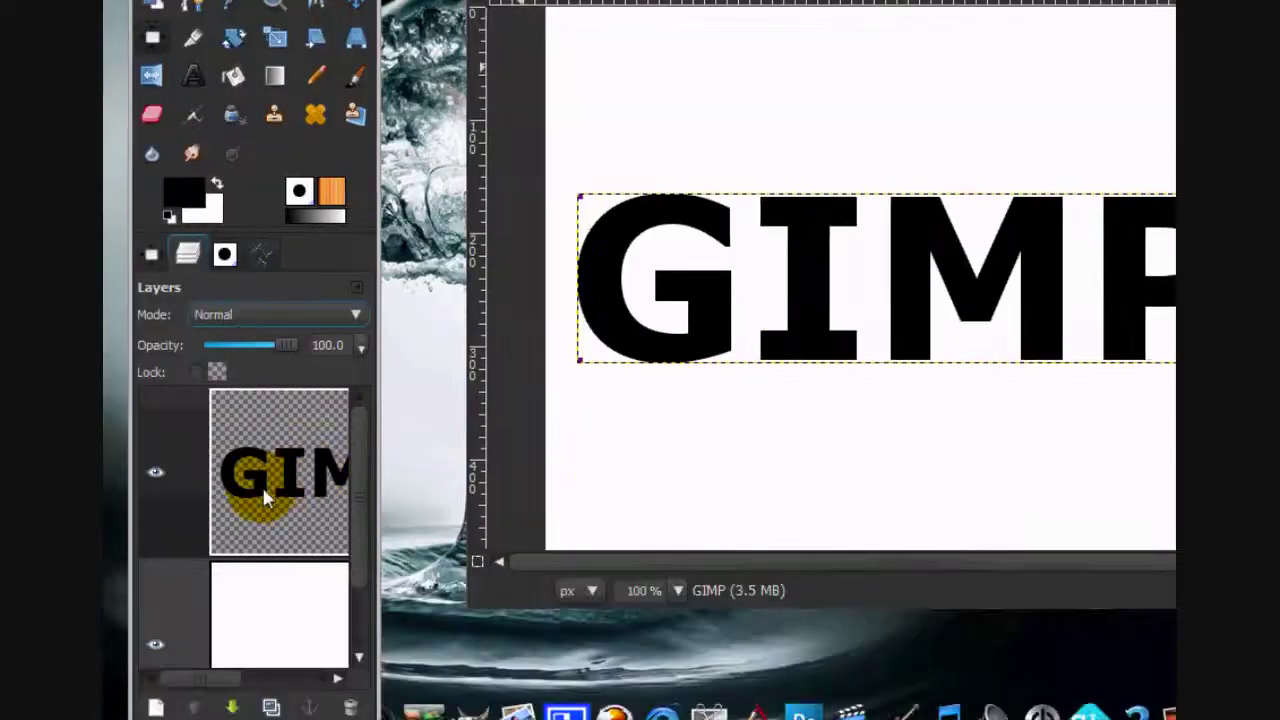
- Select the GIMP letter shapes from the text layer's alpha and grow the selection
right_click(148, 605)
click(174, 560)
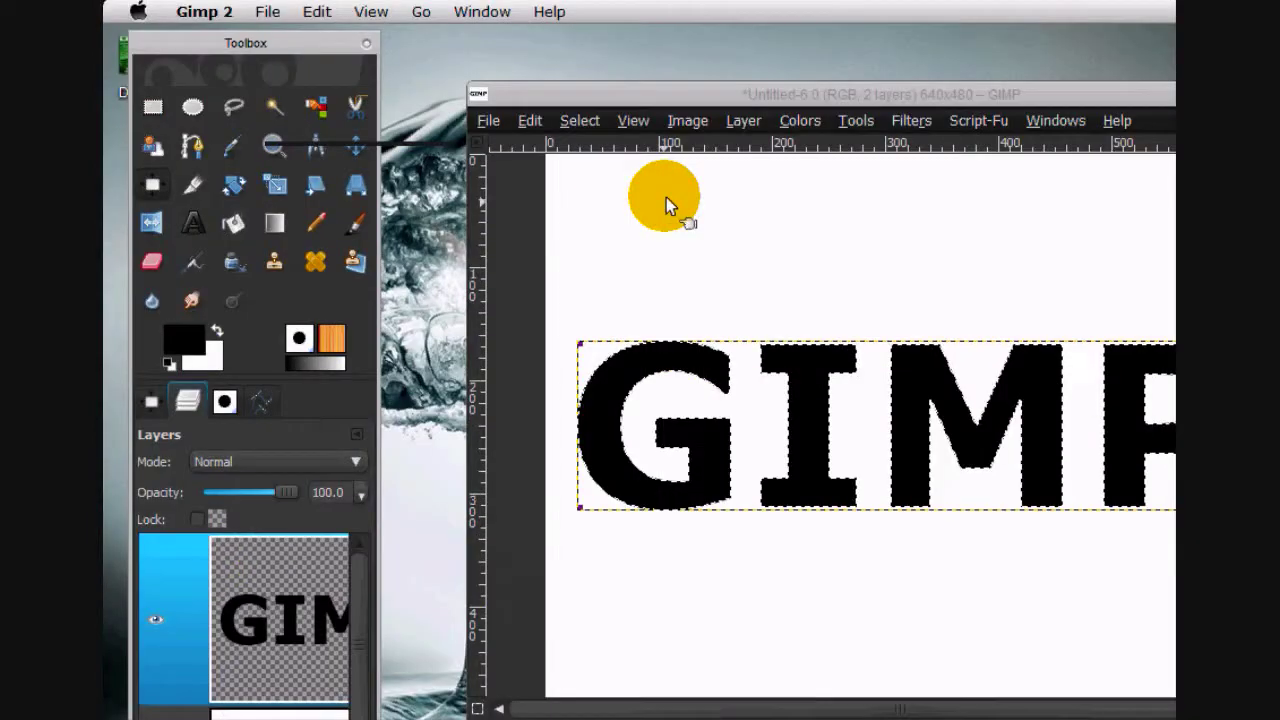
click(585, 120)
click(608, 410)
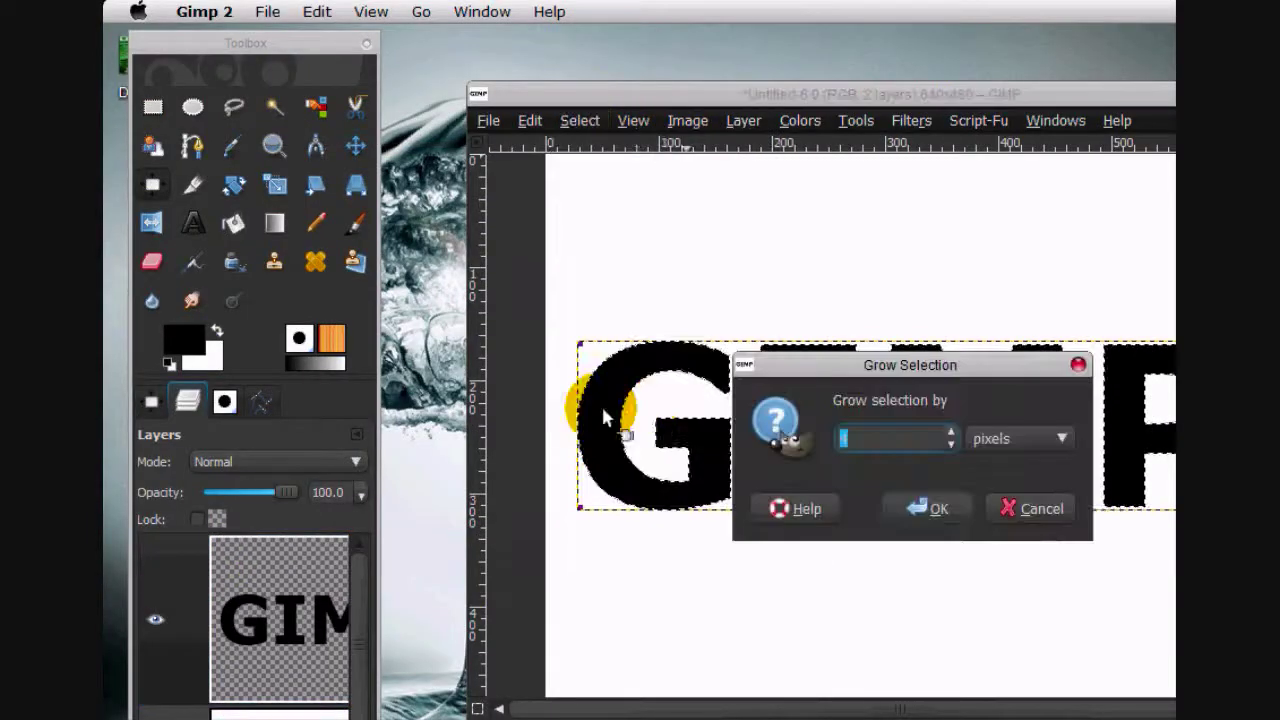
click(945, 507)
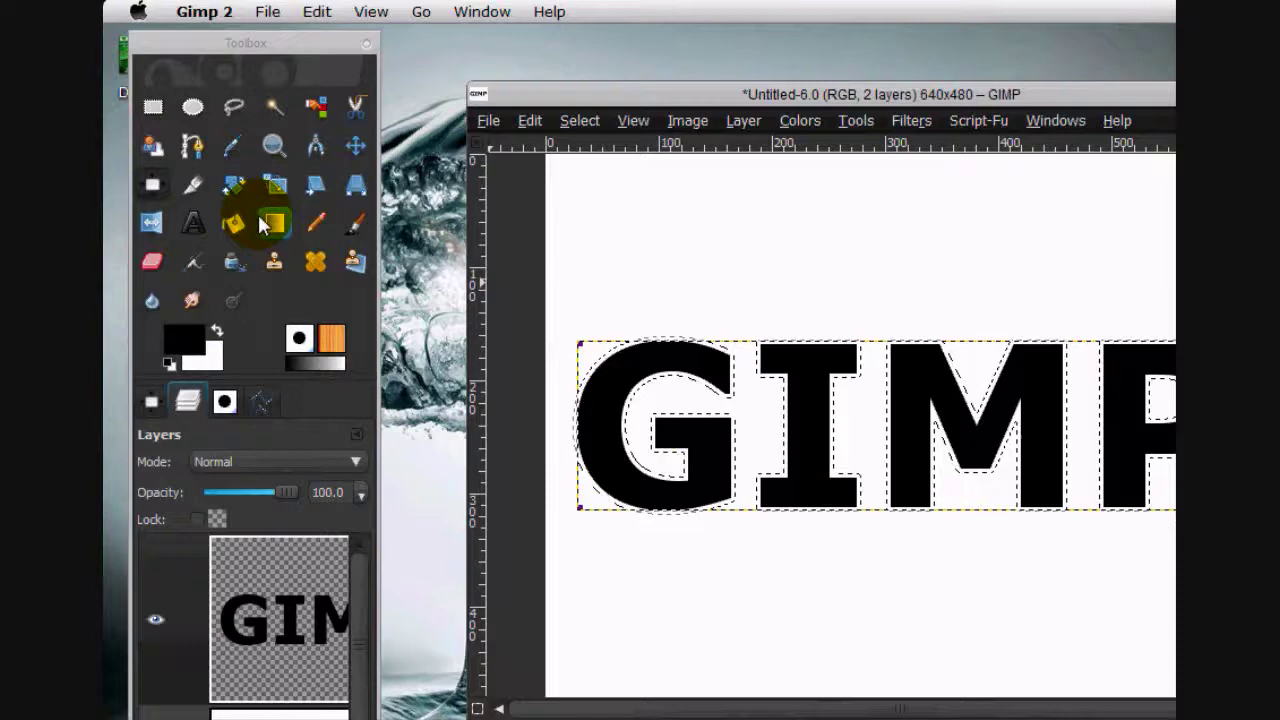
- Fill the grown selection with white on a new transparent layer above the background, then deselect
click(233, 220)
click(217, 331)
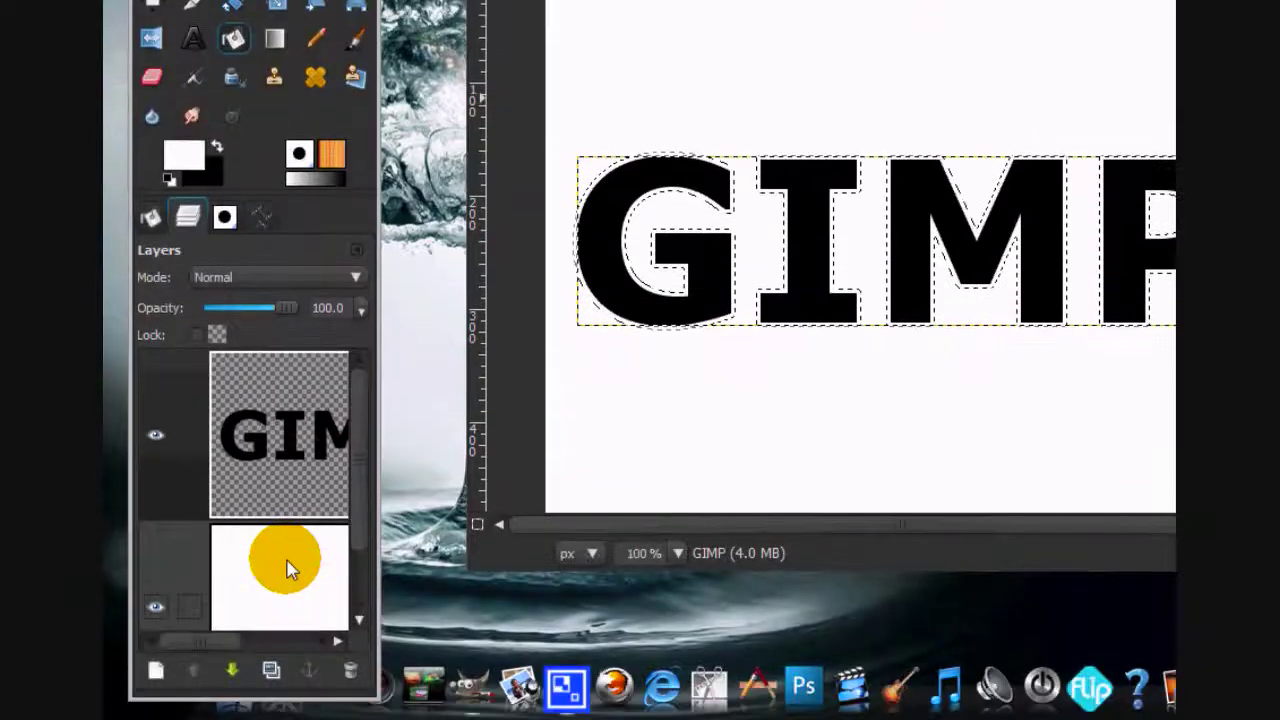
click(287, 568)
click(155, 670)
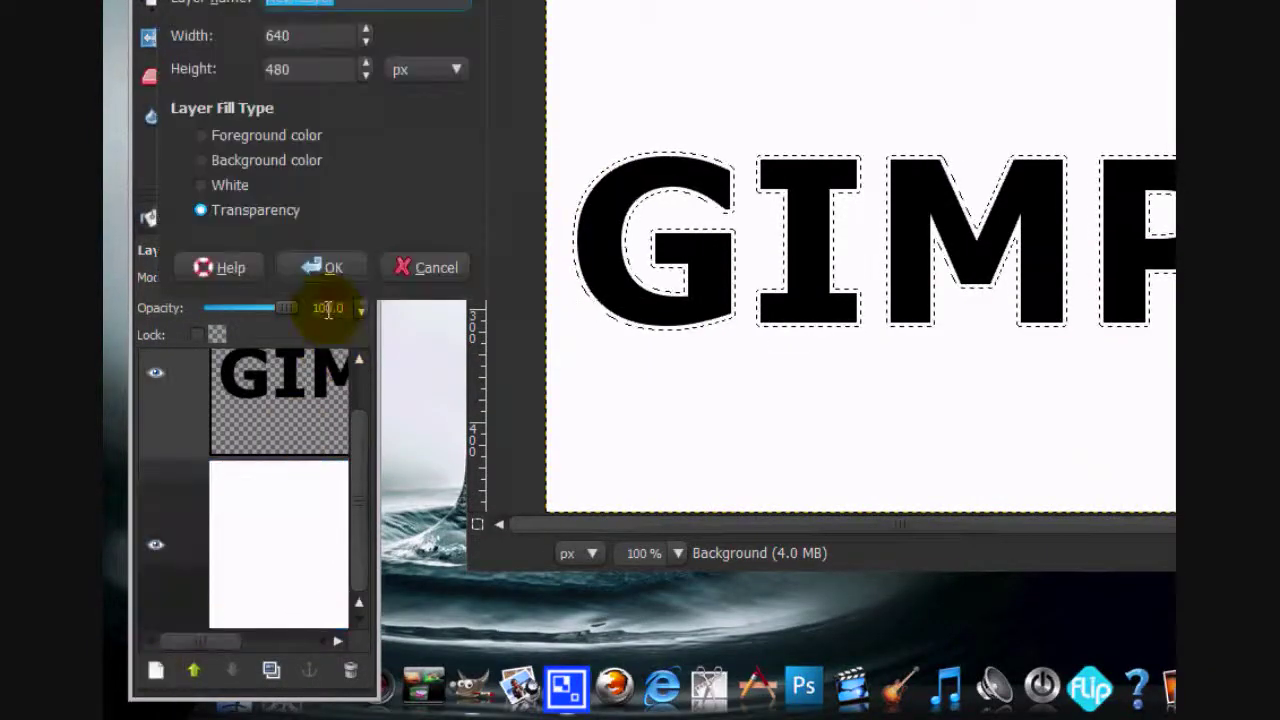
click(326, 258)
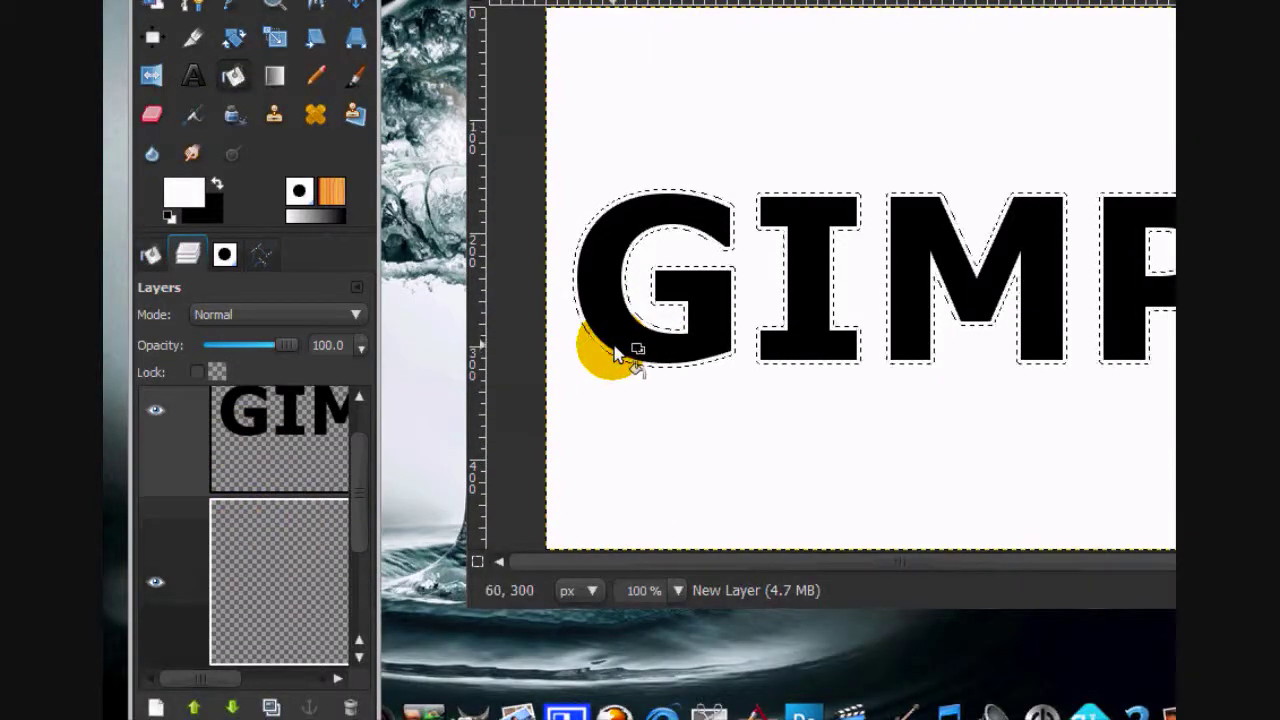
click(616, 347)
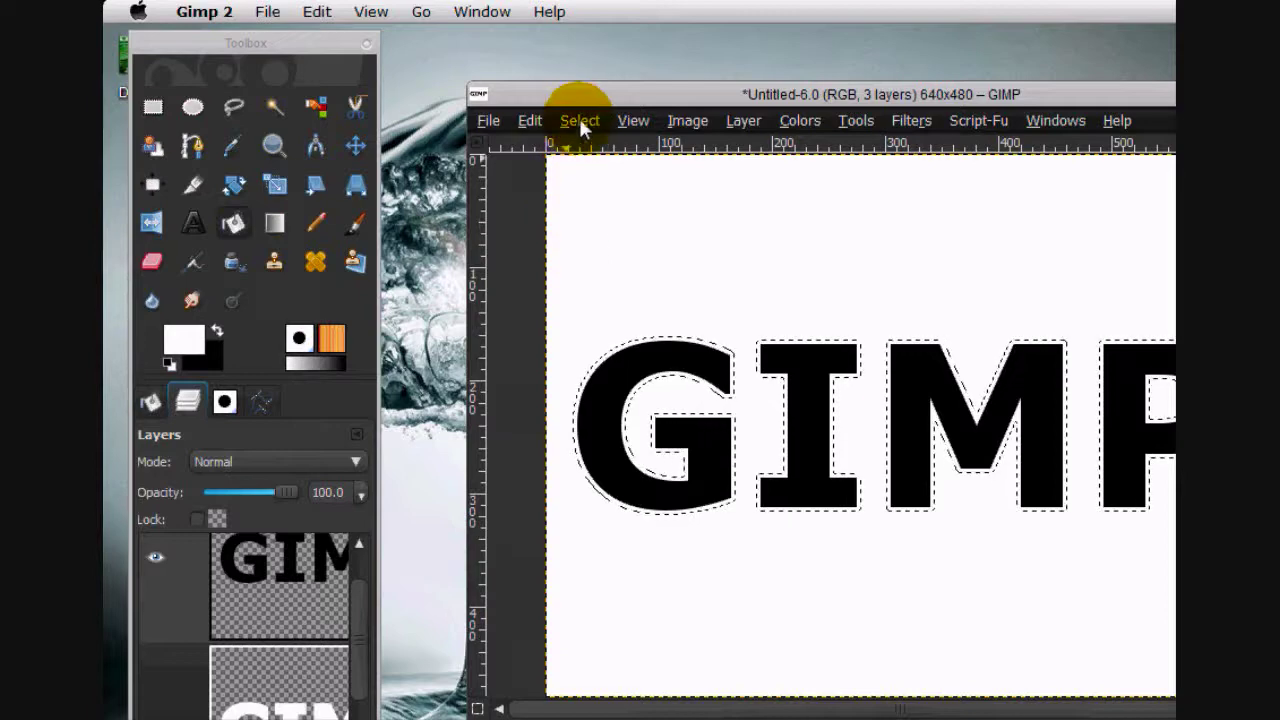
click(579, 118)
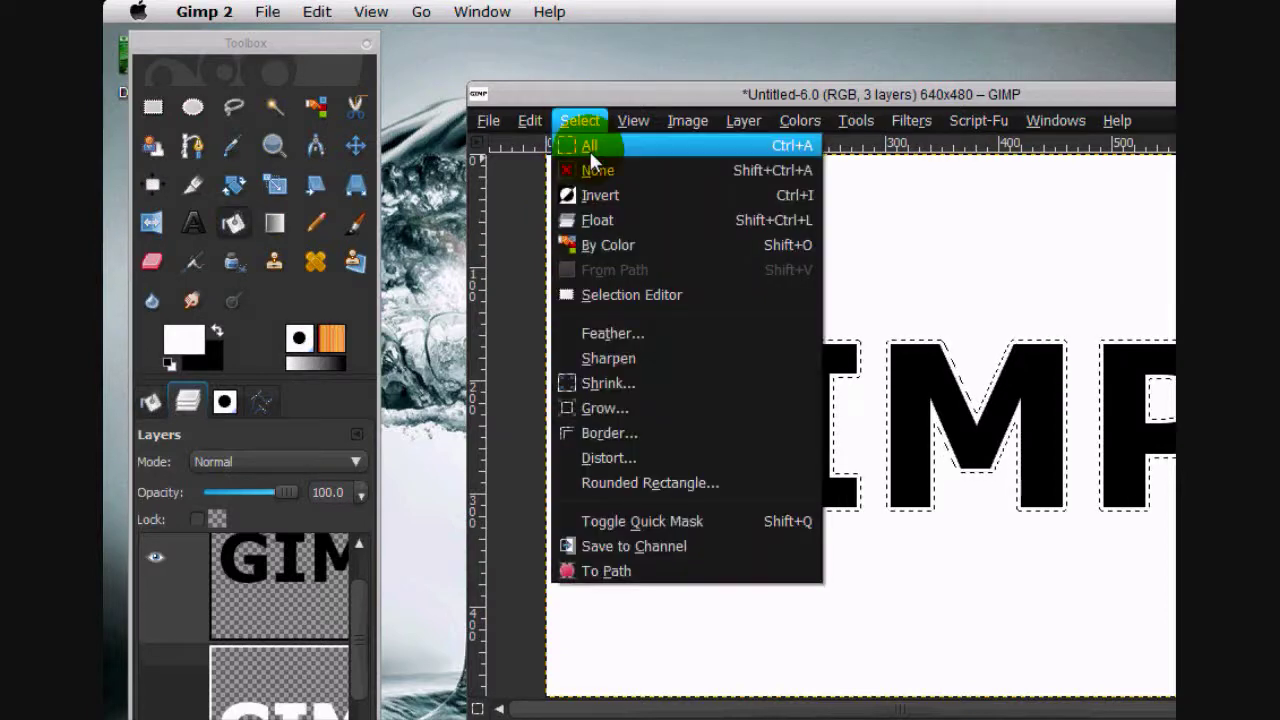
click(586, 172)
- Clear the GIMP letter shapes from the white layer, leaving only a thin white outline
scroll(361, 480, up, 2)
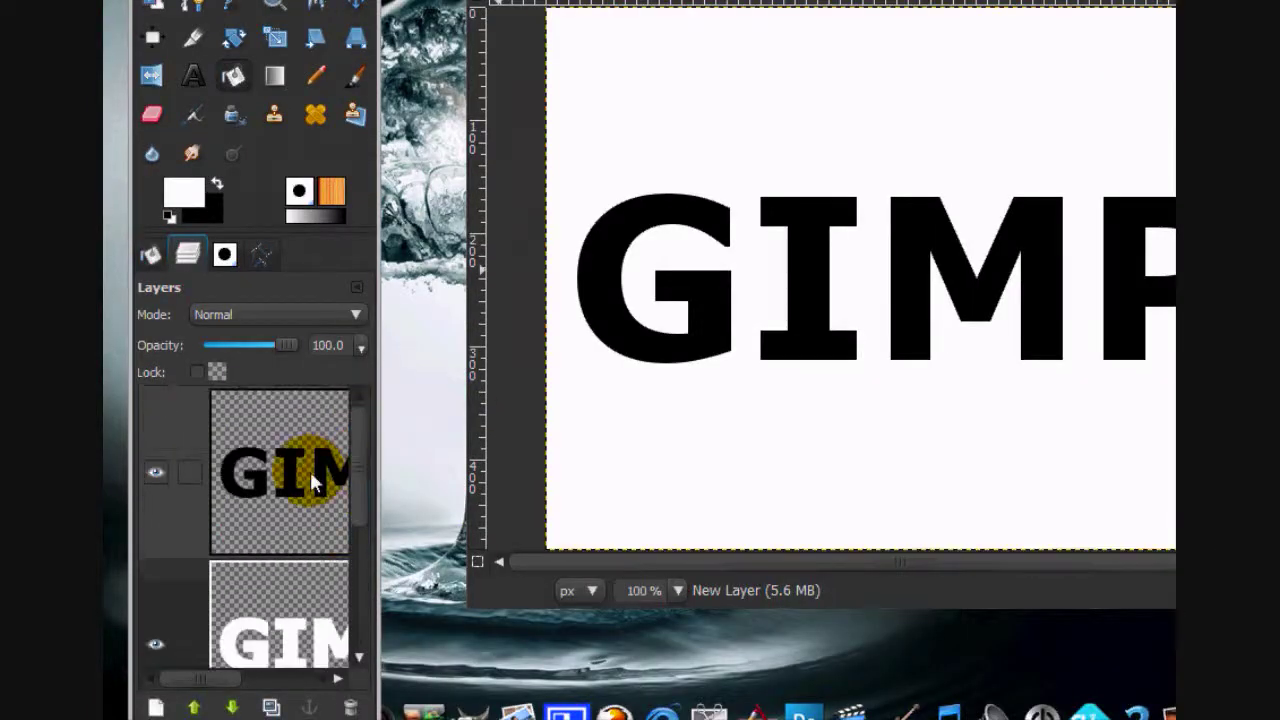
right_click(310, 471)
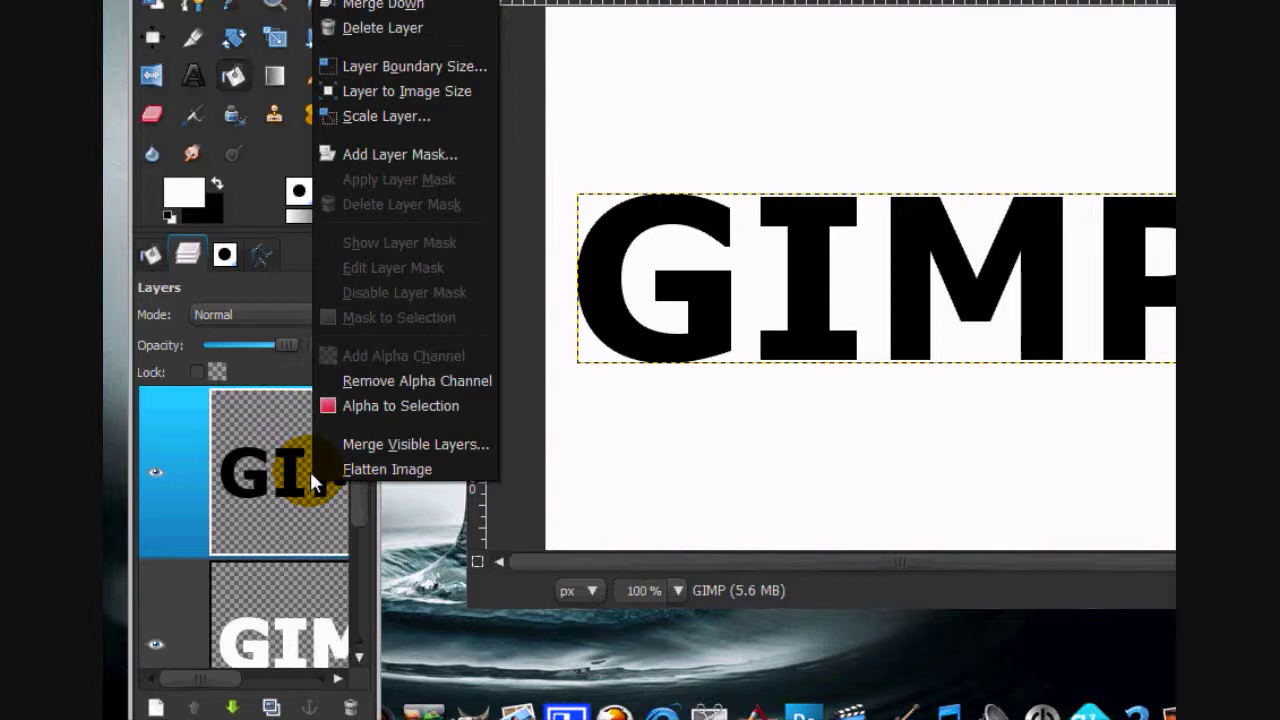
click(363, 409)
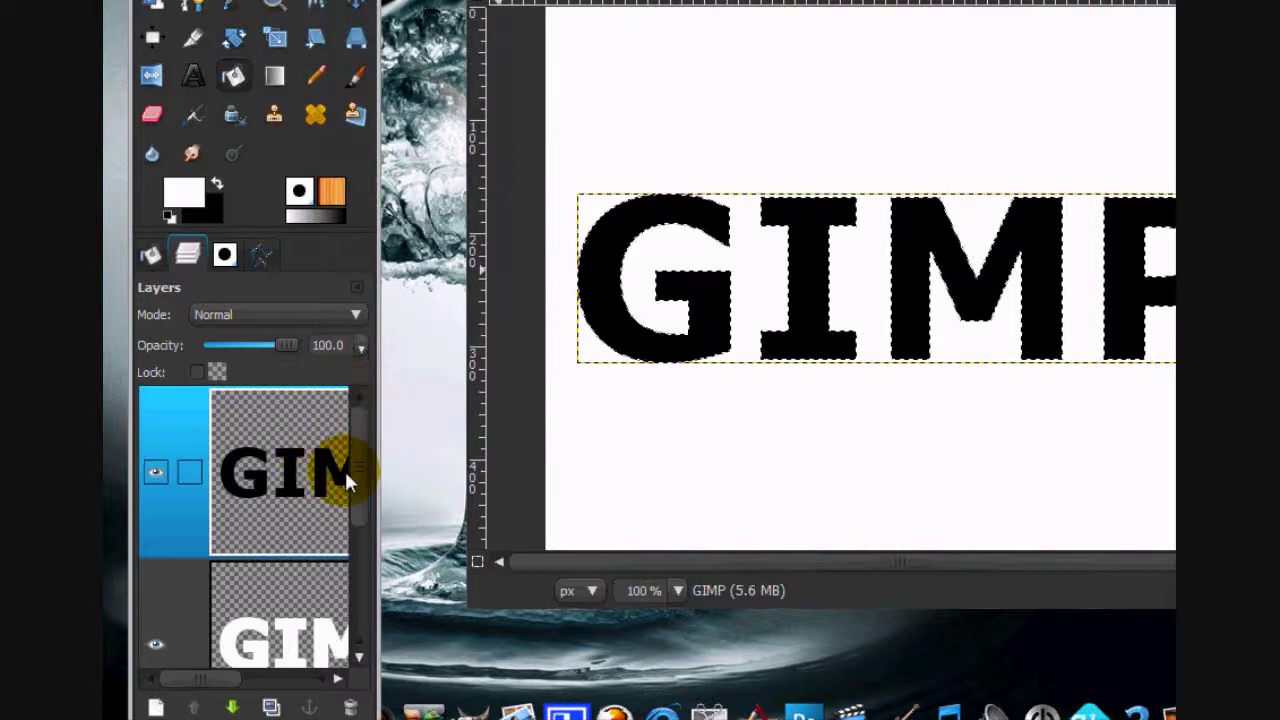
scroll(358, 465, down, 2)
click(300, 563)
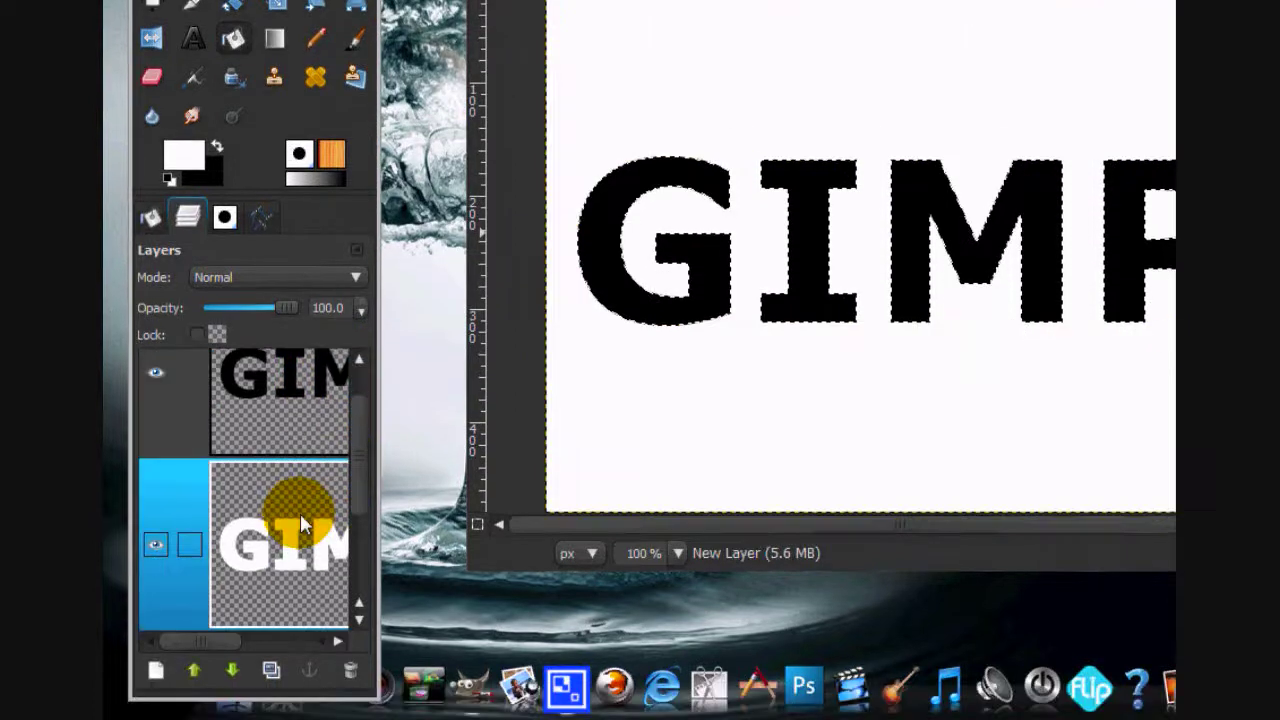
drag(303, 525, 607, 9)
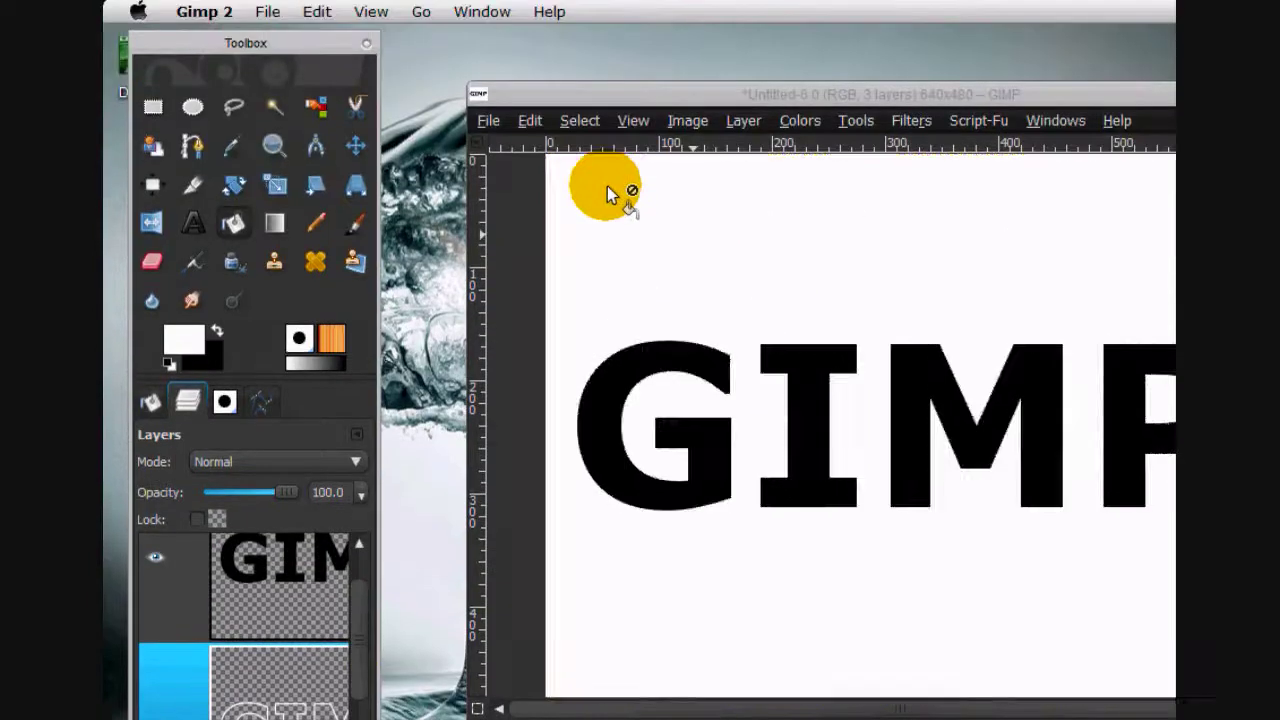
drag(607, 193, 534, 138)
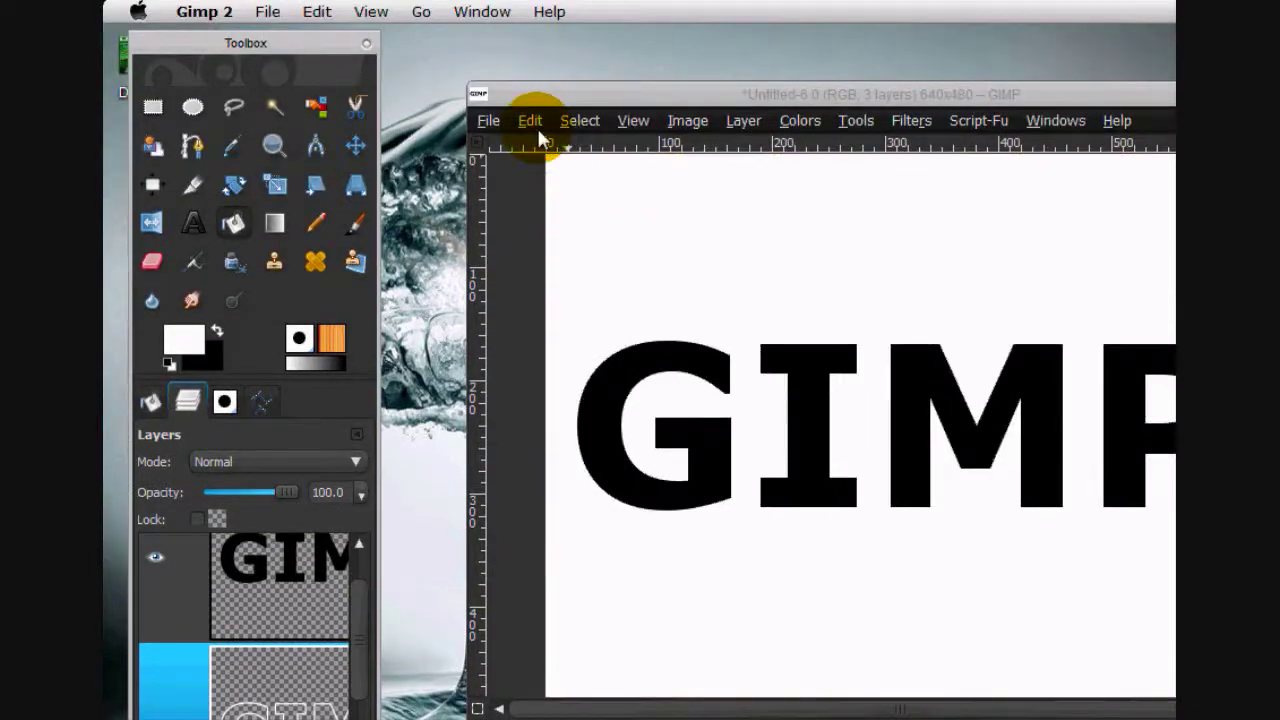
click(530, 120)
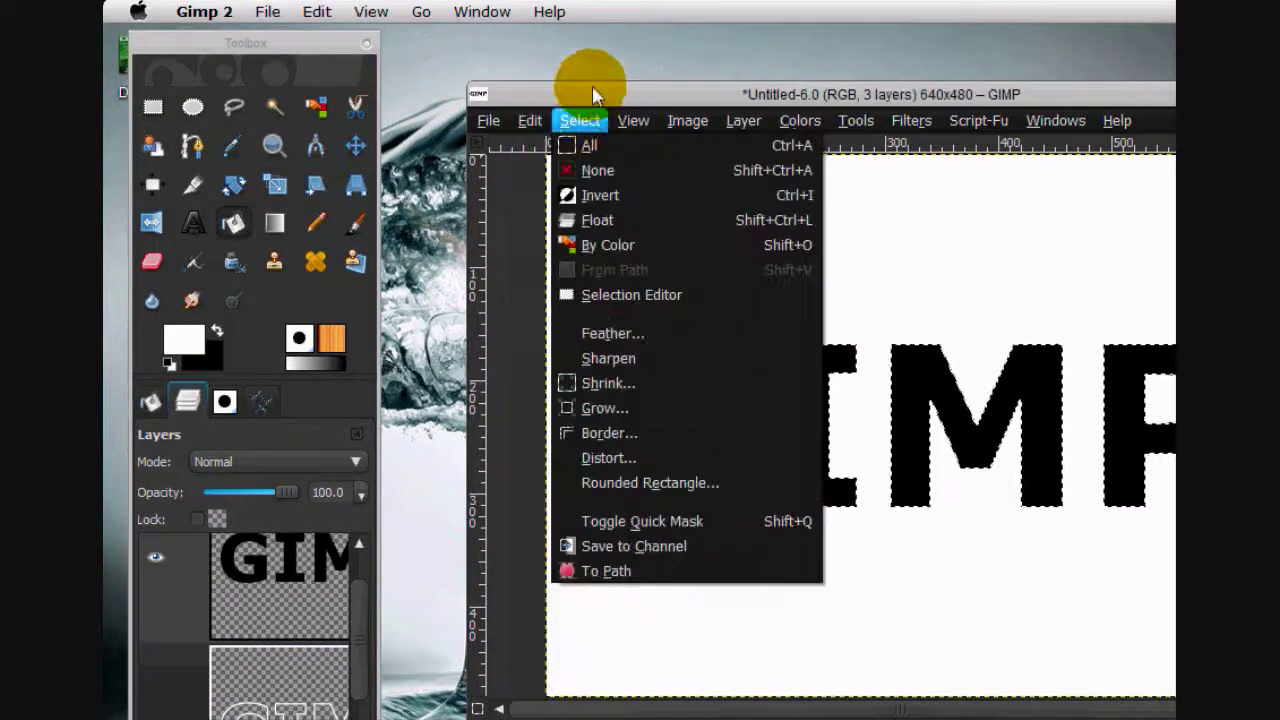
mouse_move(571, 120)
click(611, 173)
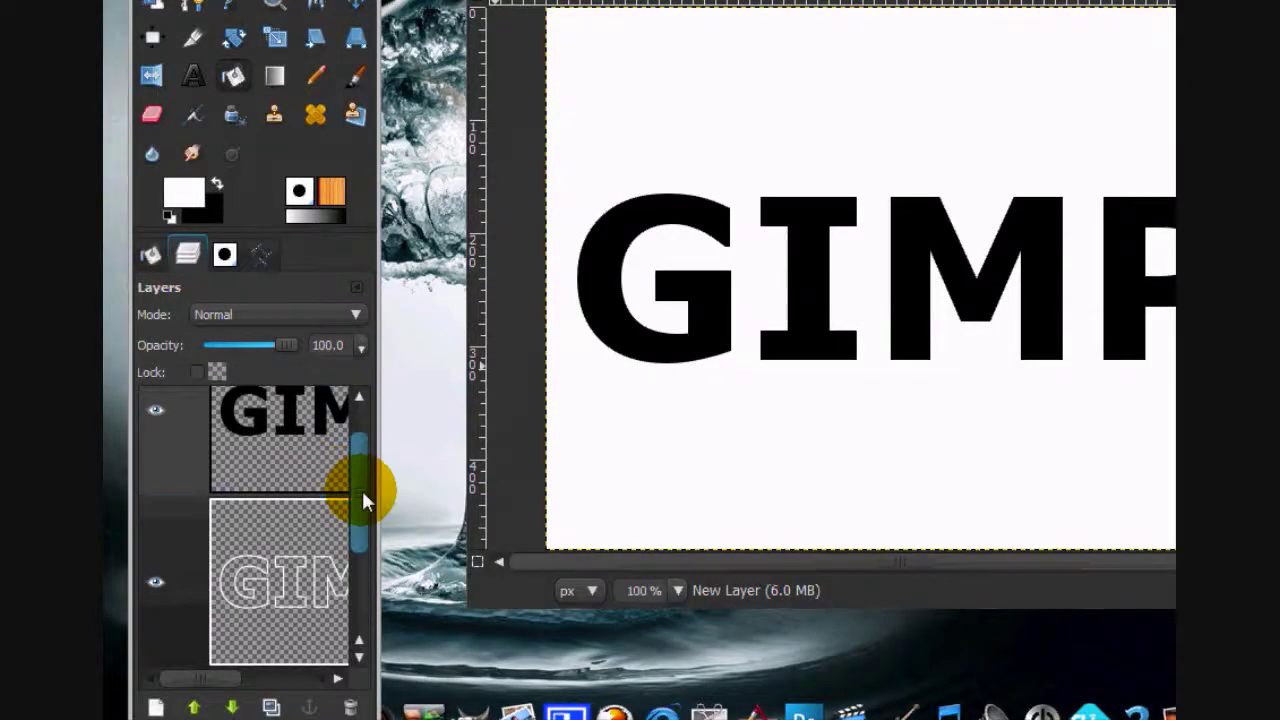
click(349, 515)
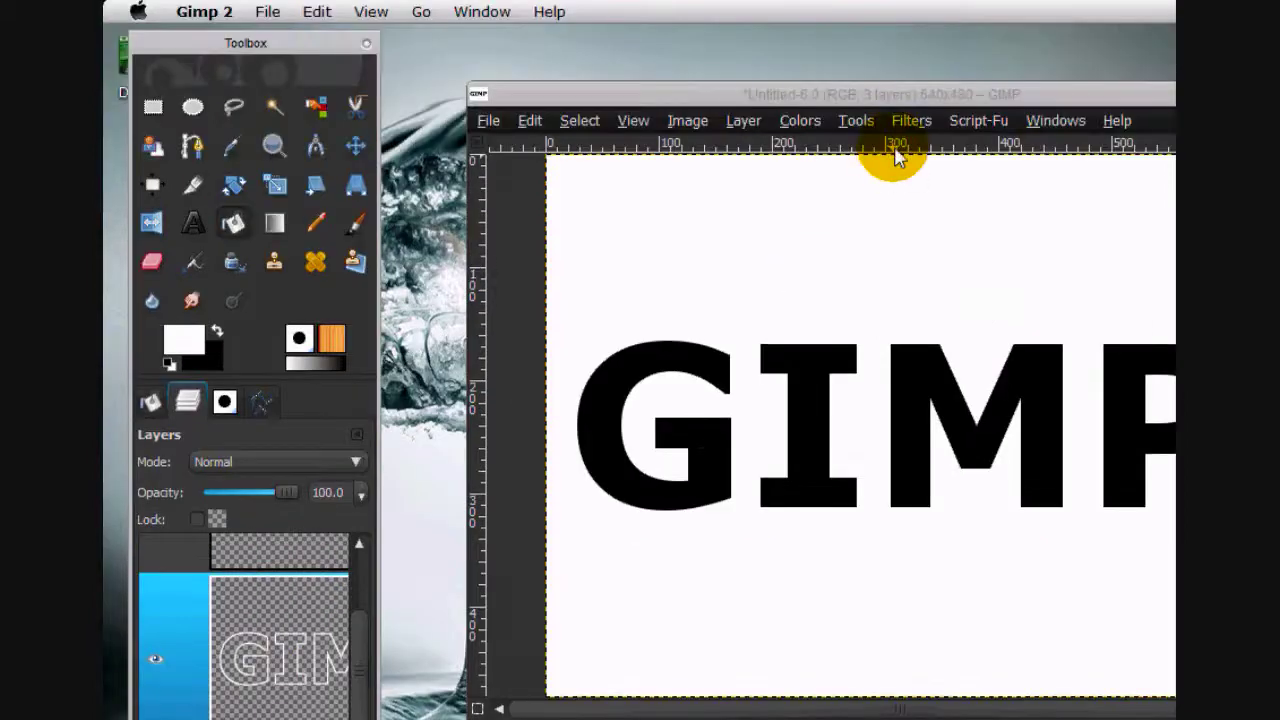
- Blur the white outline layer with an 8 px Gaussian Blur
click(905, 122)
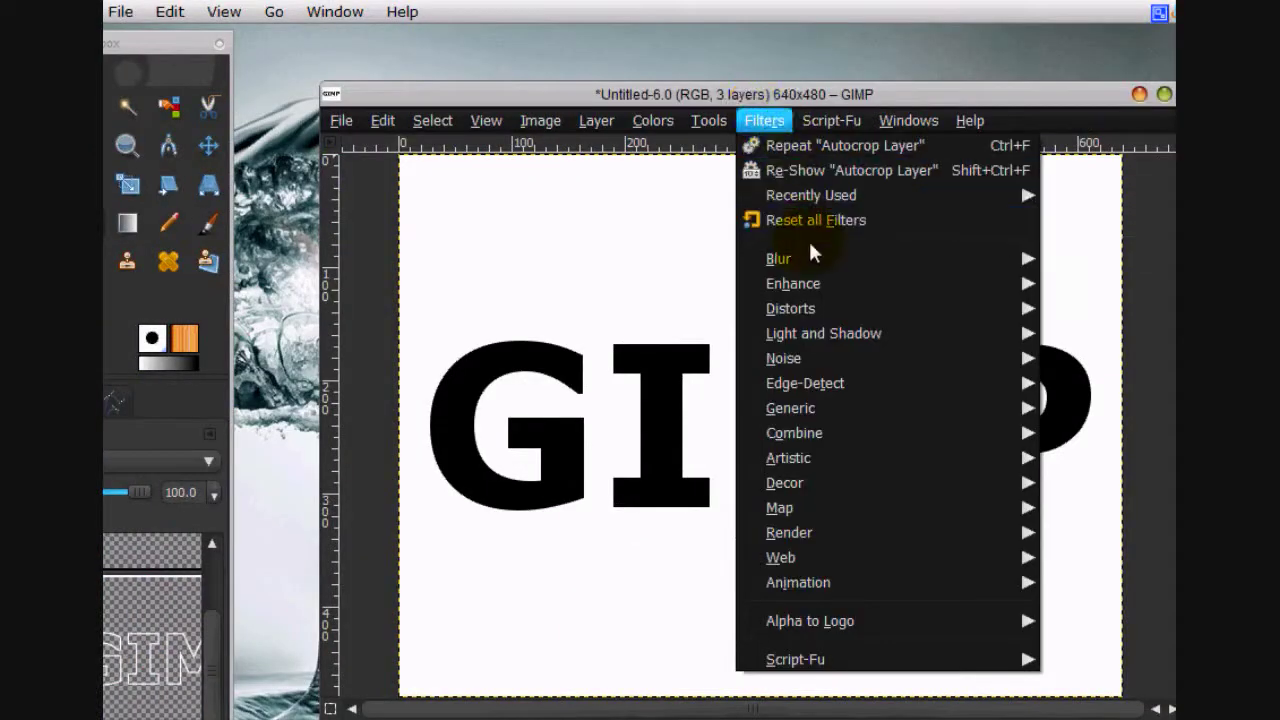
mouse_move(812, 258)
click(1075, 283)
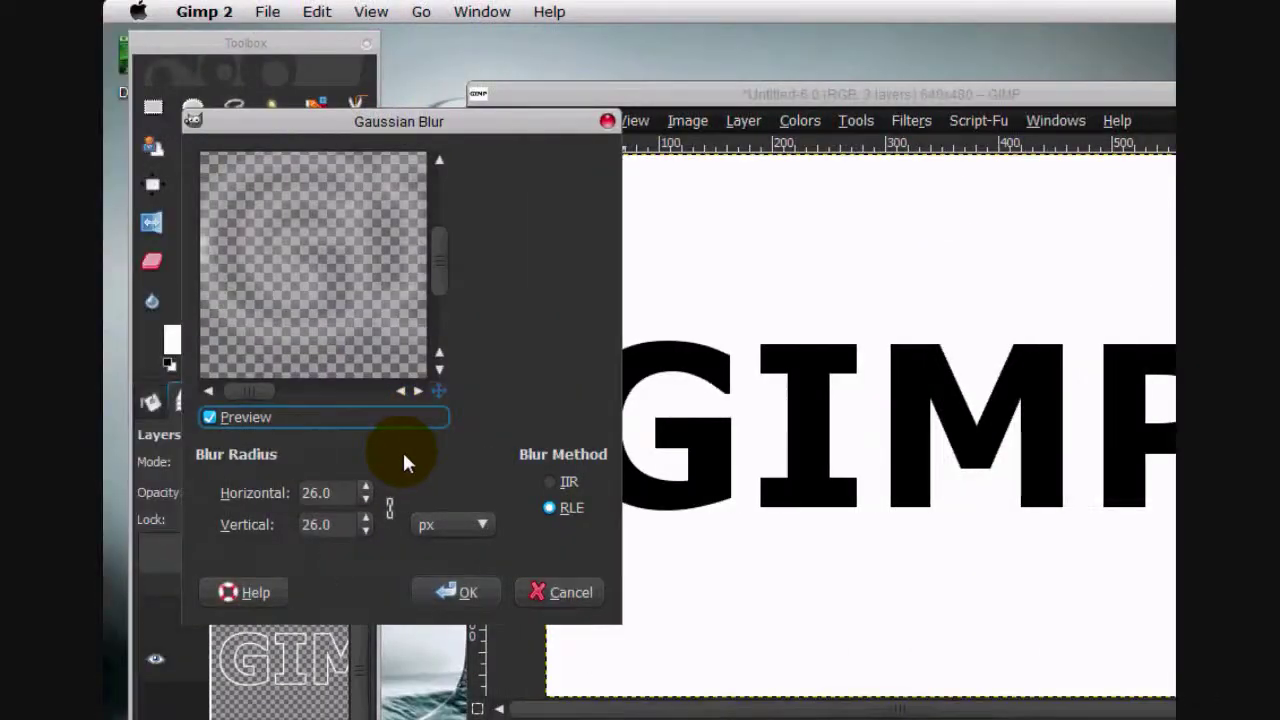
click(365, 488)
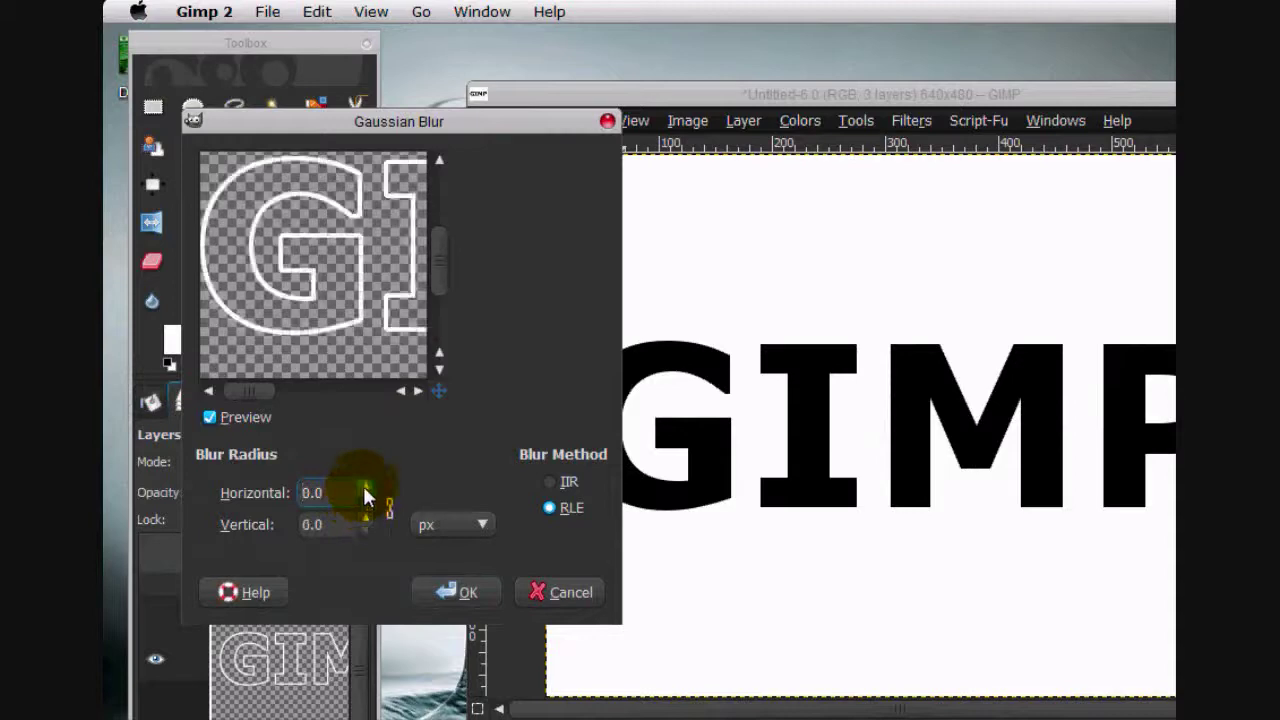
click(365, 488)
click(365, 488)
click(365, 488)
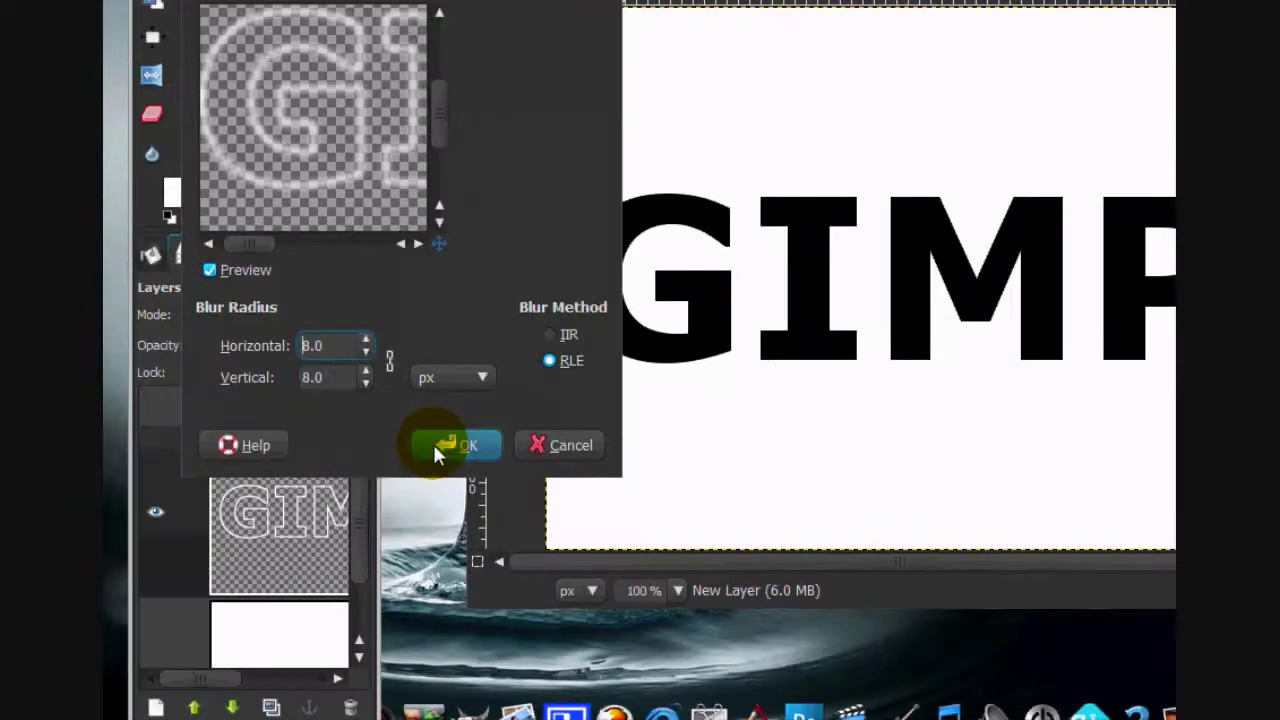
click(435, 591)
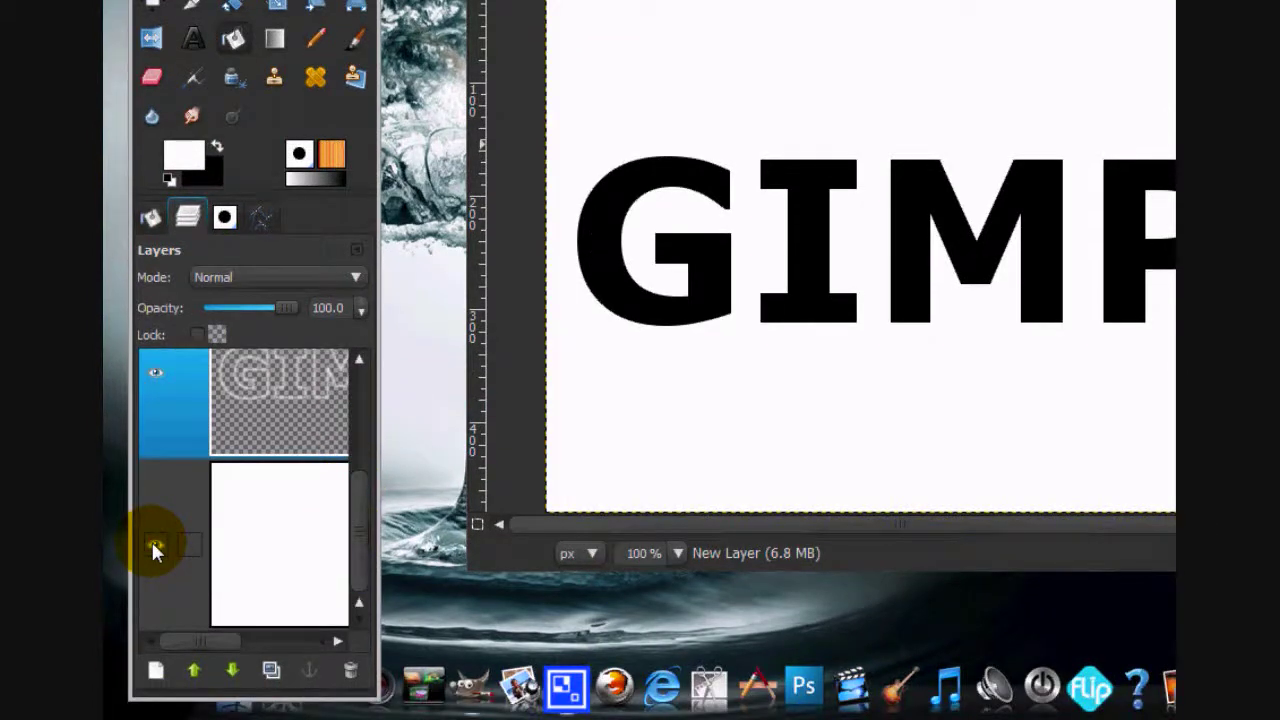
- Hide the white background layer and start a new layer from the GIMP text layer
click(155, 546)
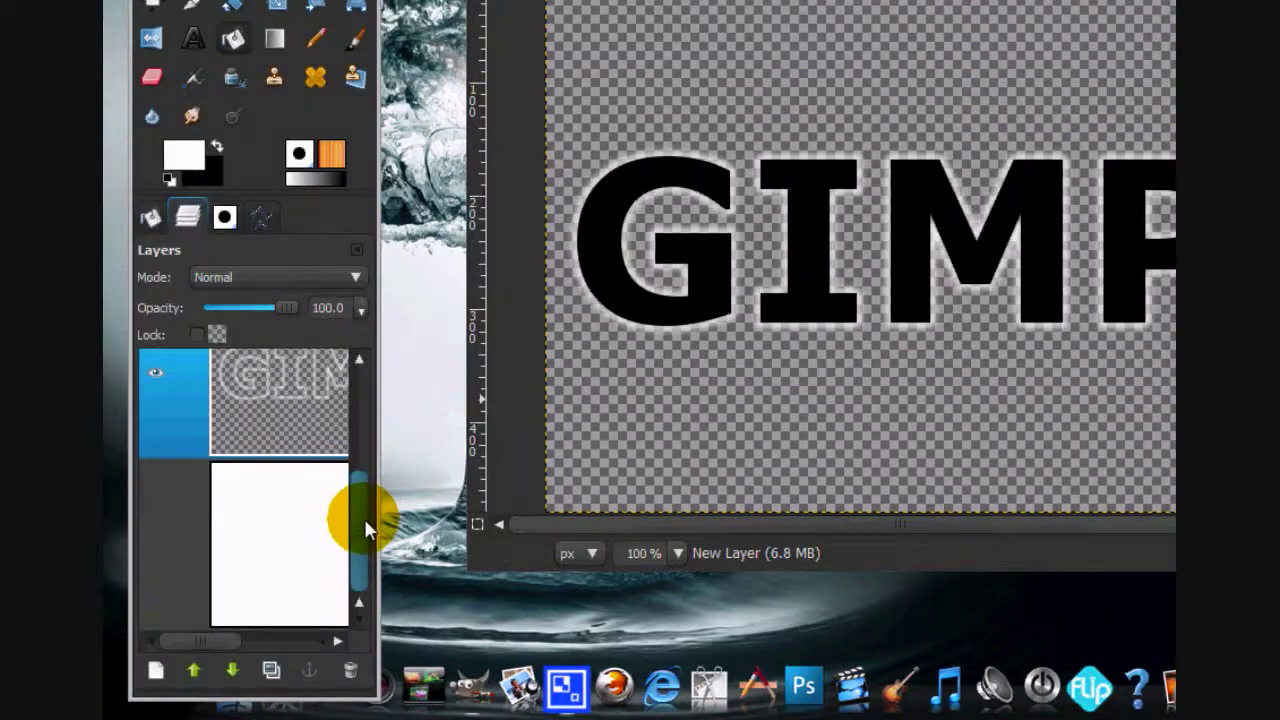
drag(362, 516, 380, 380)
click(248, 438)
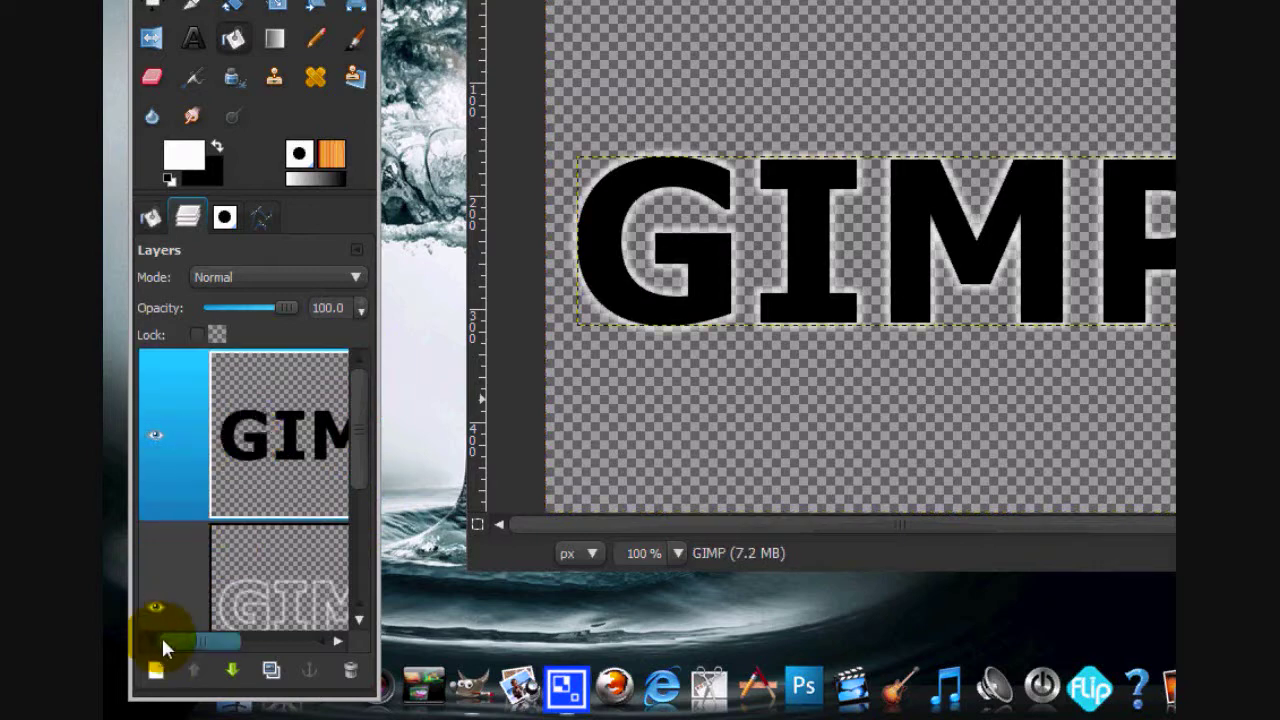
click(150, 680)
- Create the transparent New Layer#1 and lower it beneath the GIMP text
click(372, 322)
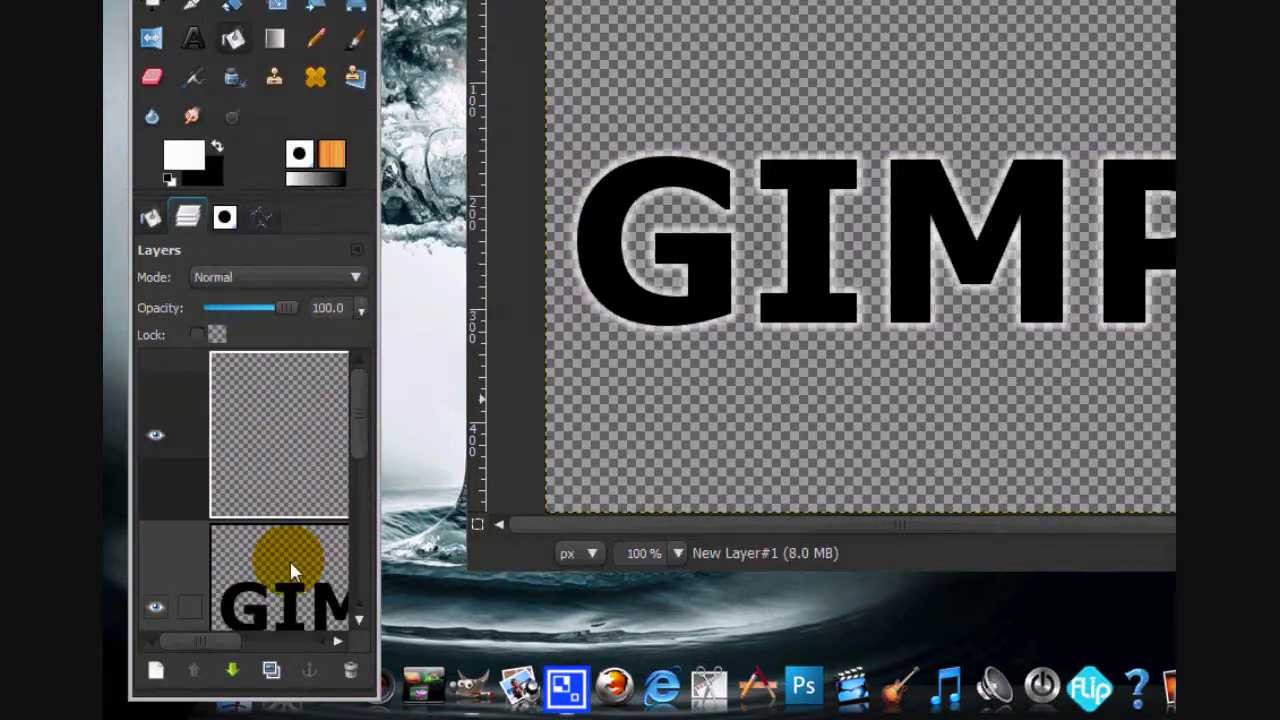
click(233, 669)
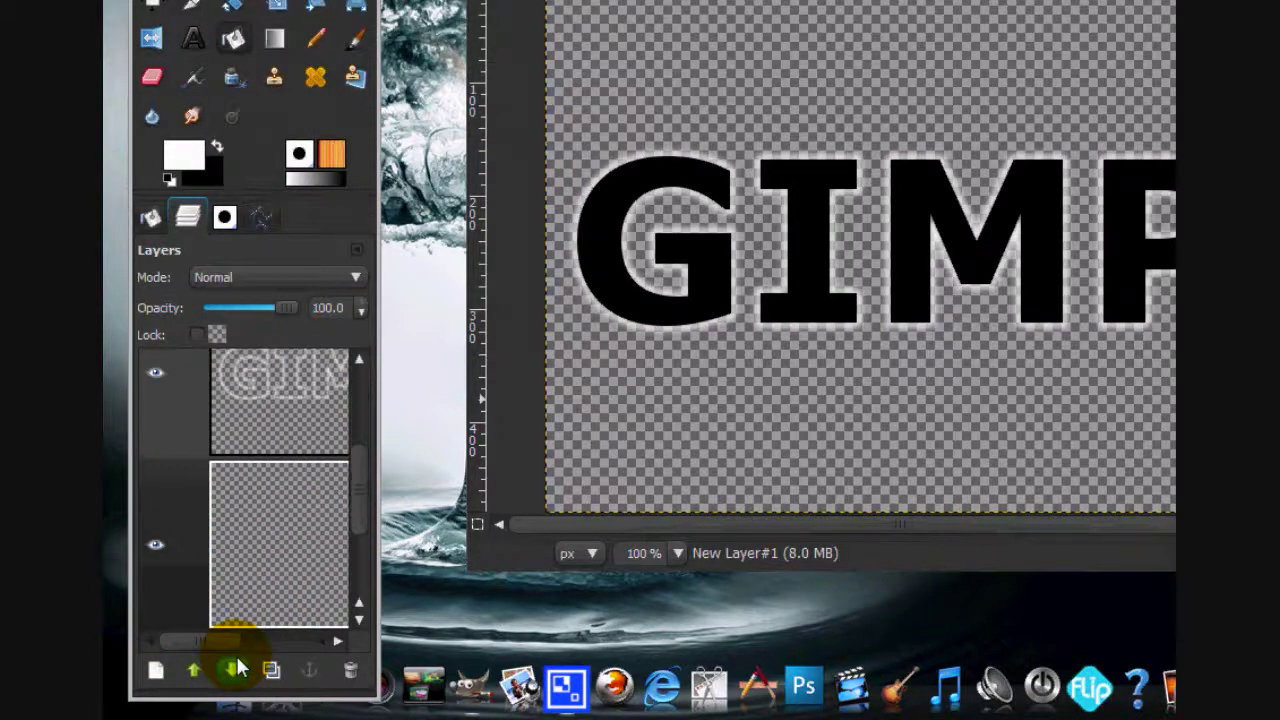
scroll(233, 585, down, 2)
scroll(357, 464, up, 2)
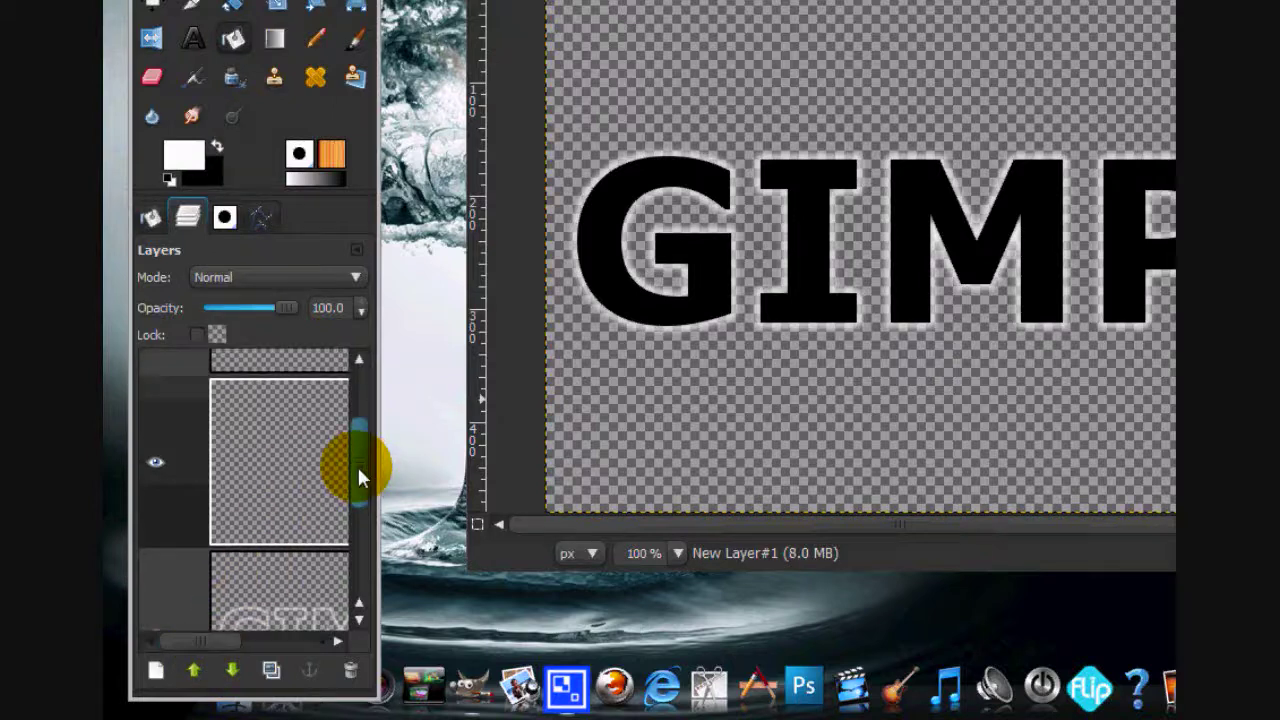
- Bucket-fill New Layer#1 solid black across the whole canvas
click(240, 186)
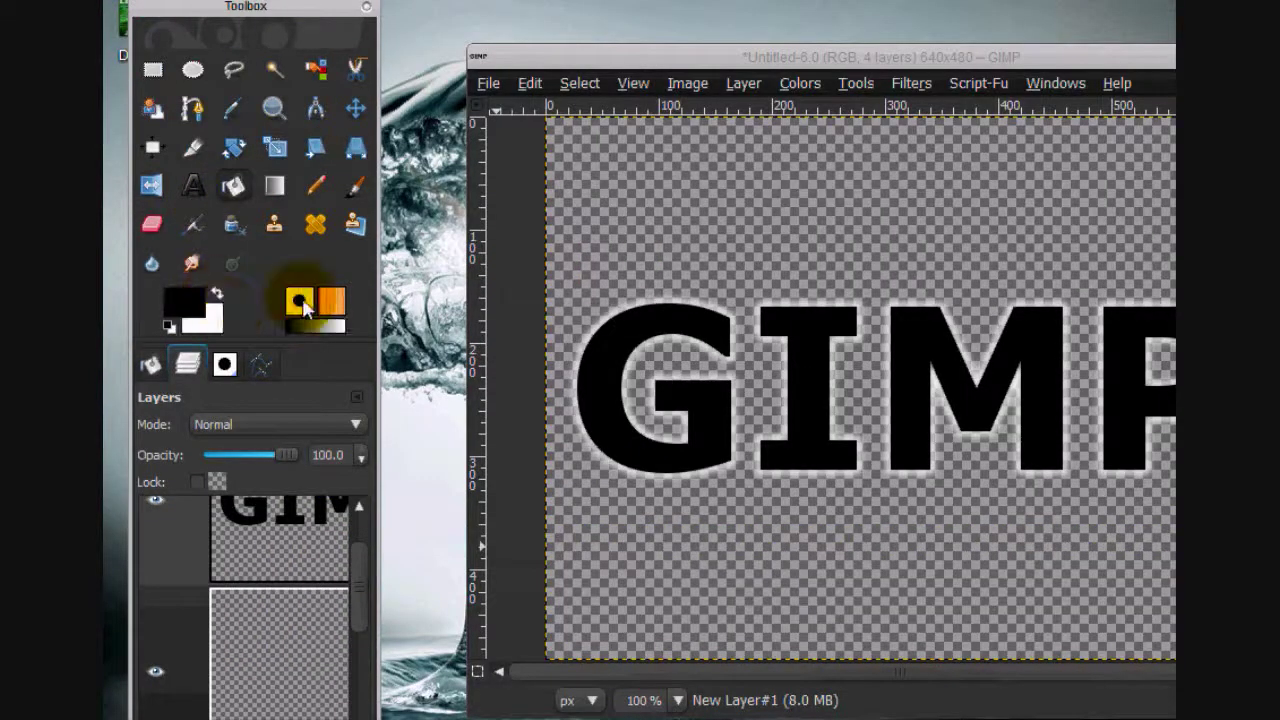
click(663, 243)
click(152, 364)
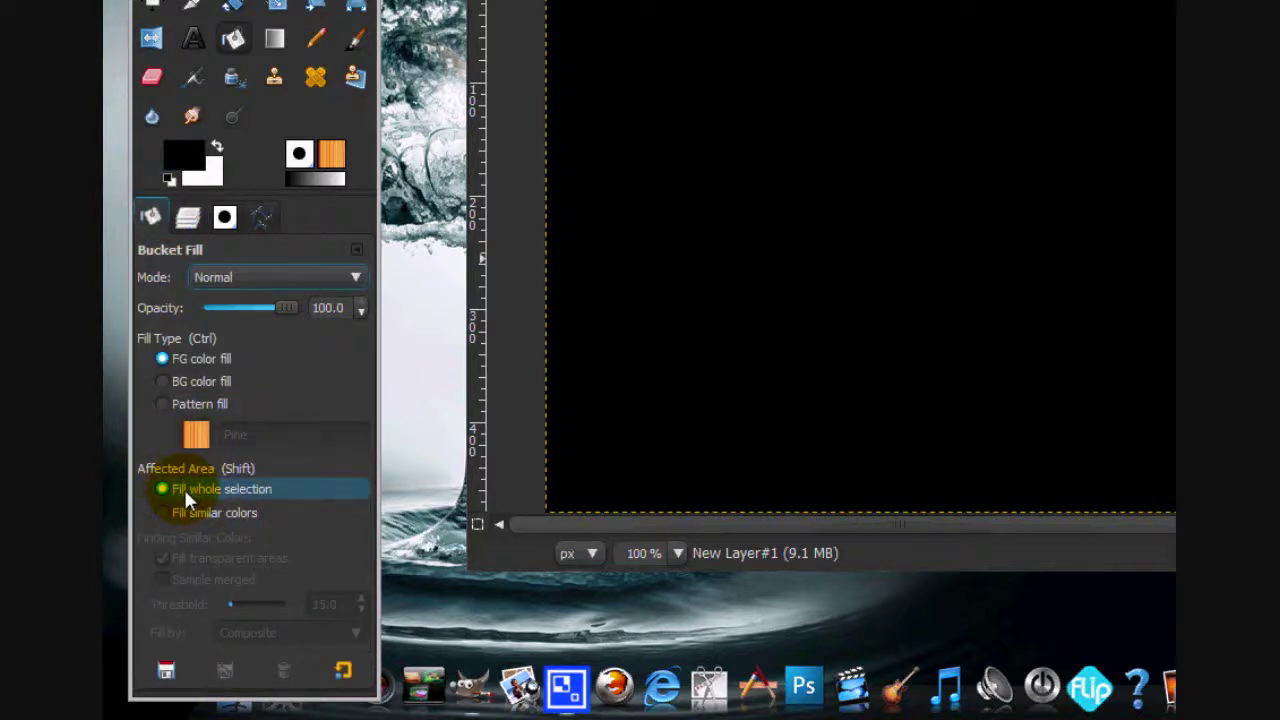
click(188, 219)
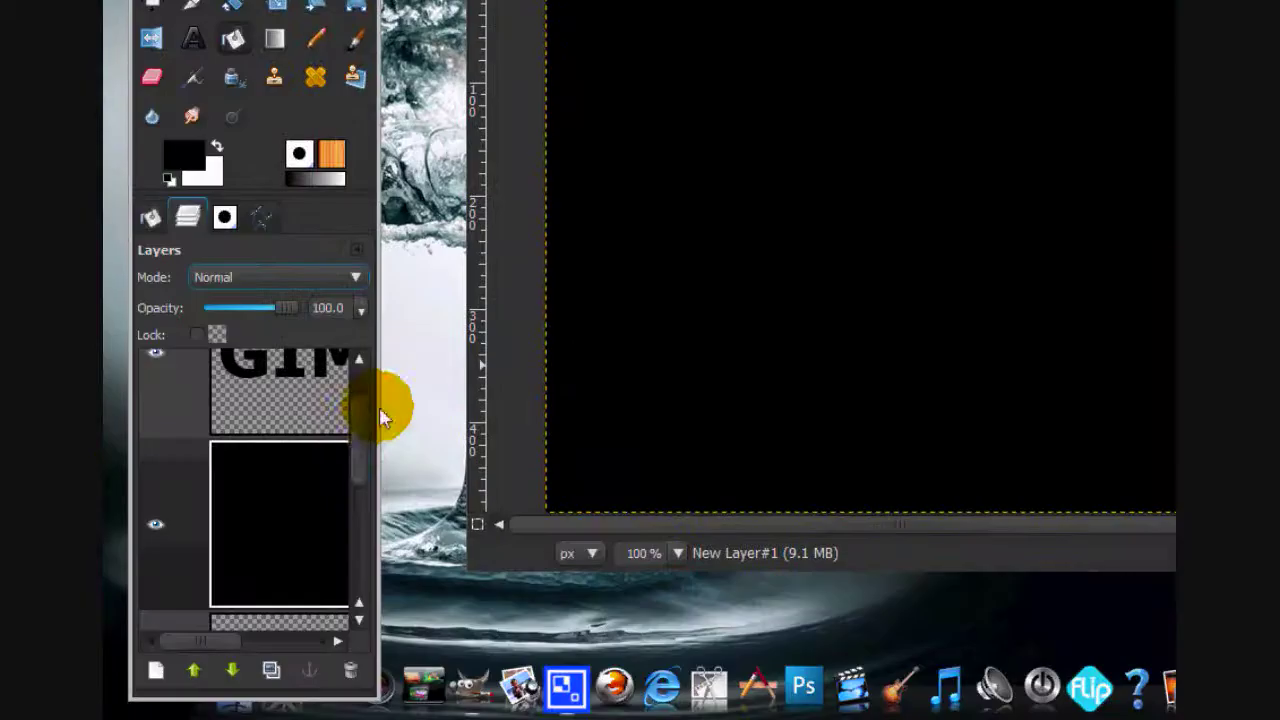
scroll(361, 411, up, 2)
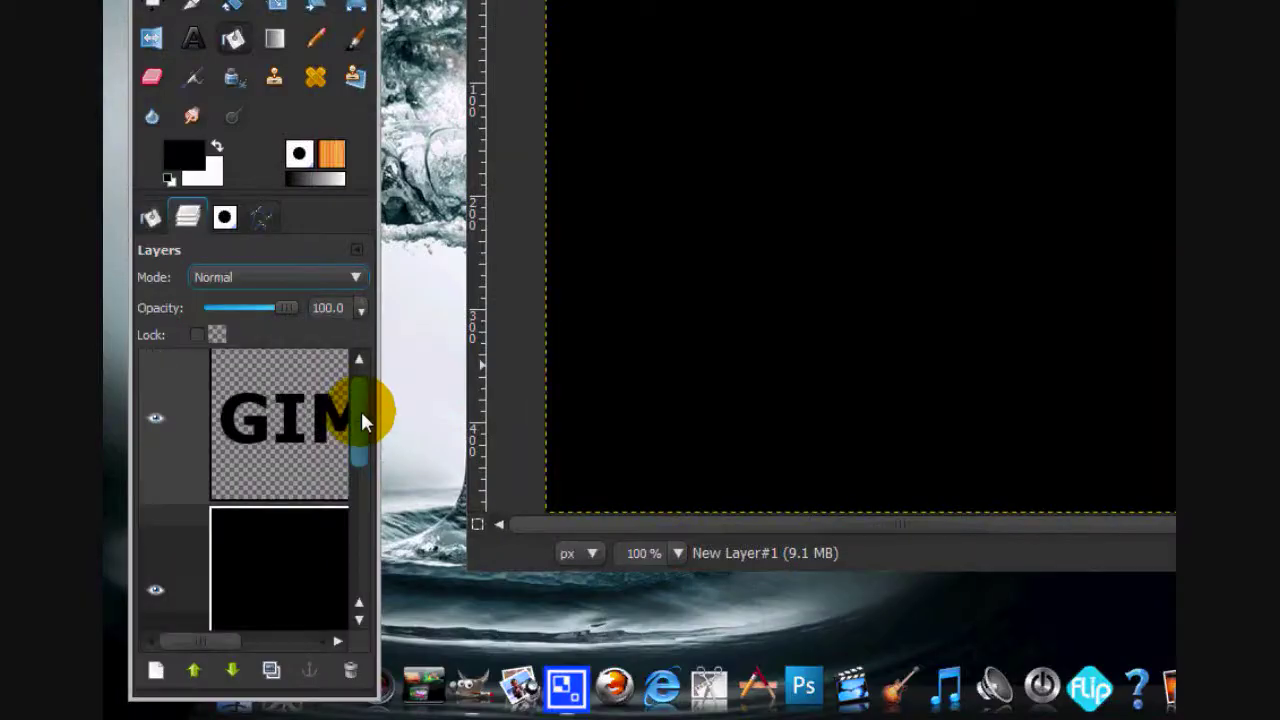
right_click(256, 429)
- Delete the GIMP letter shapes from the black layer, leaving transparent holes
click(314, 377)
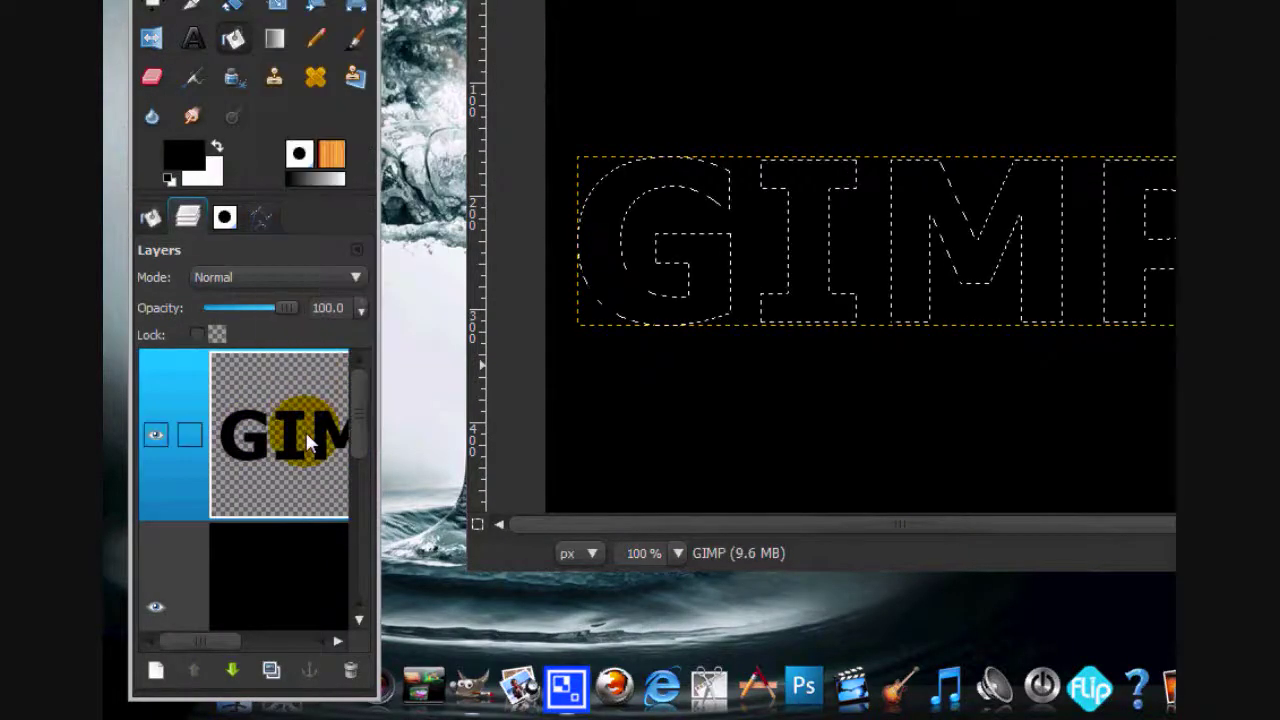
scroll(361, 437, down, 2)
click(305, 490)
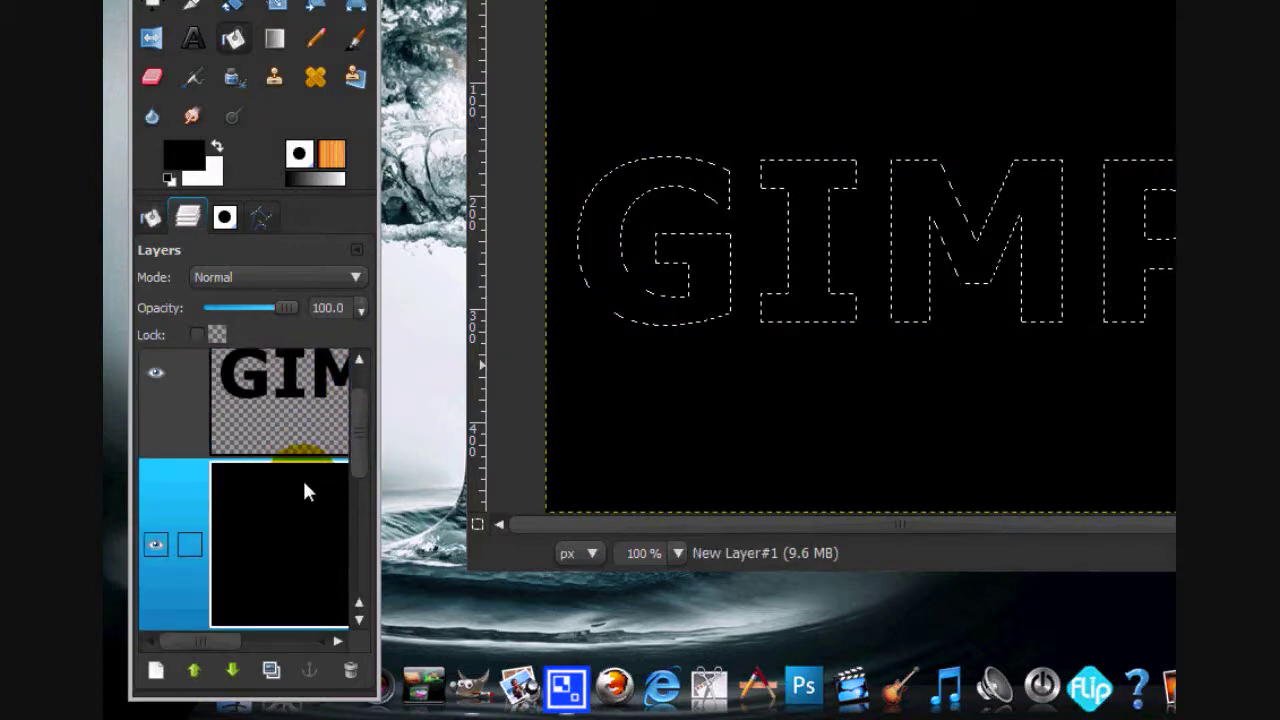
key(Delete)
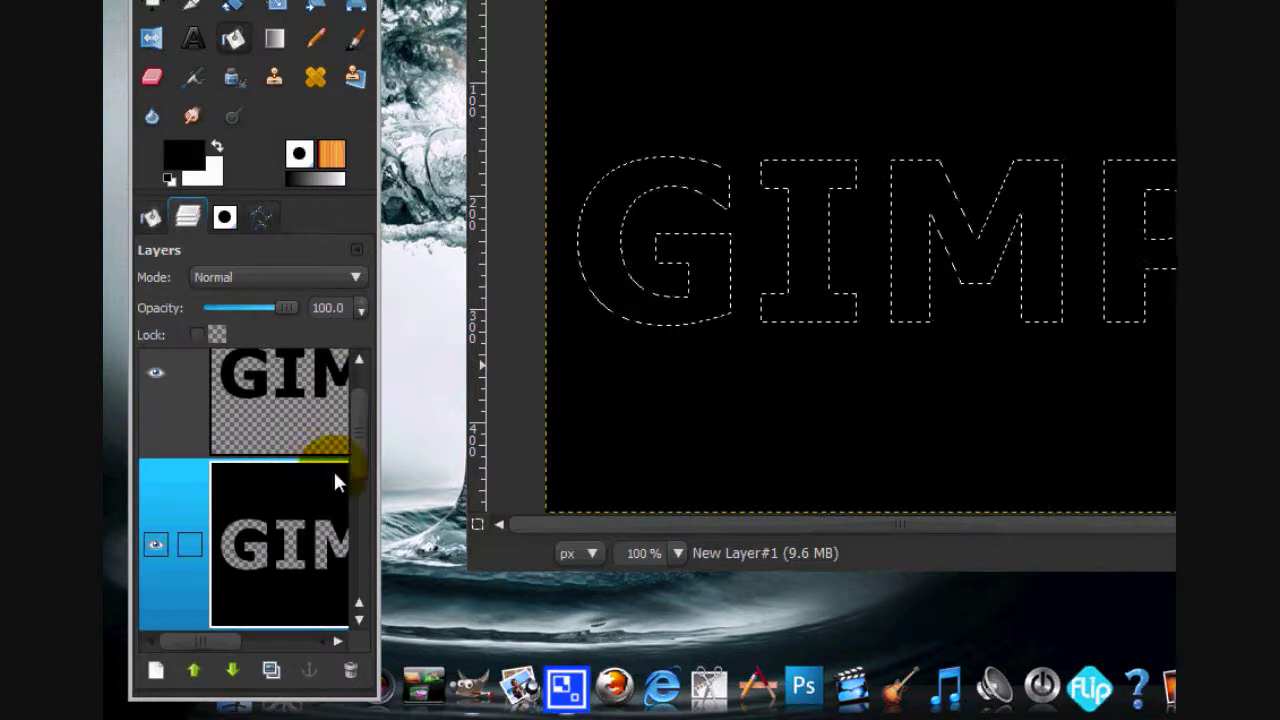
- Remove the selection with Select > None
scroll(360, 465, down, 1)
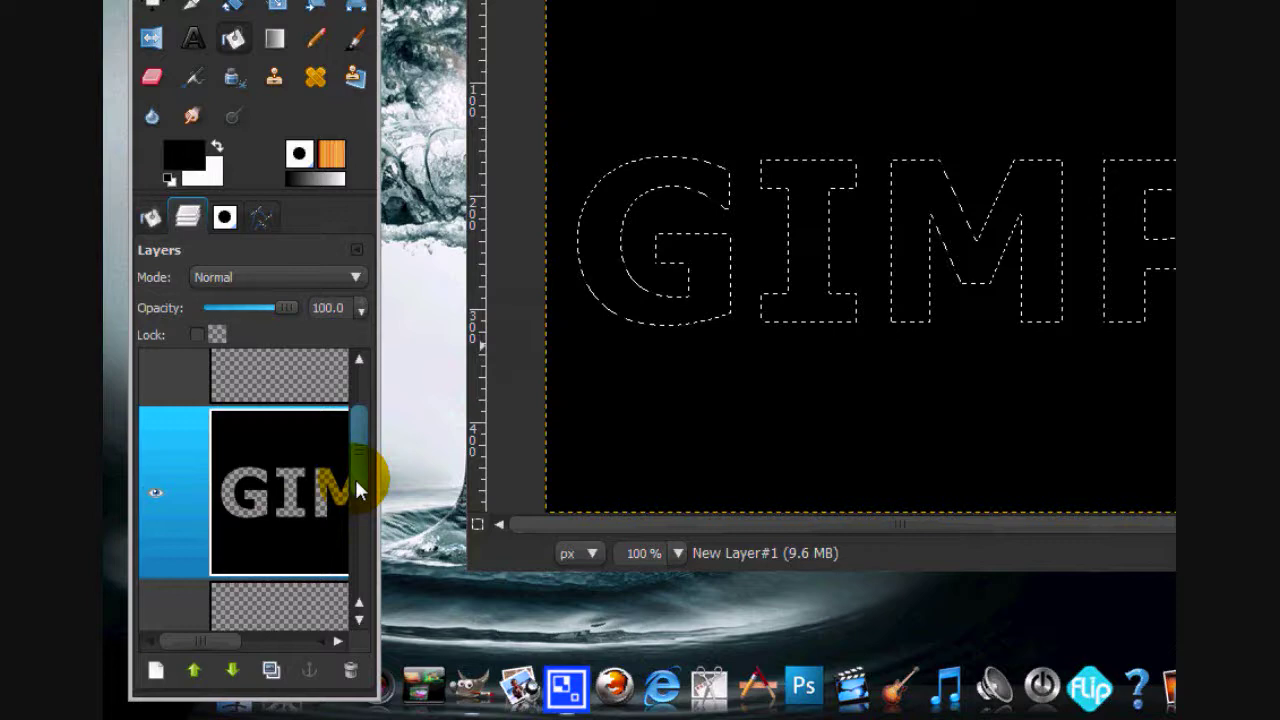
scroll(365, 470, up, 1)
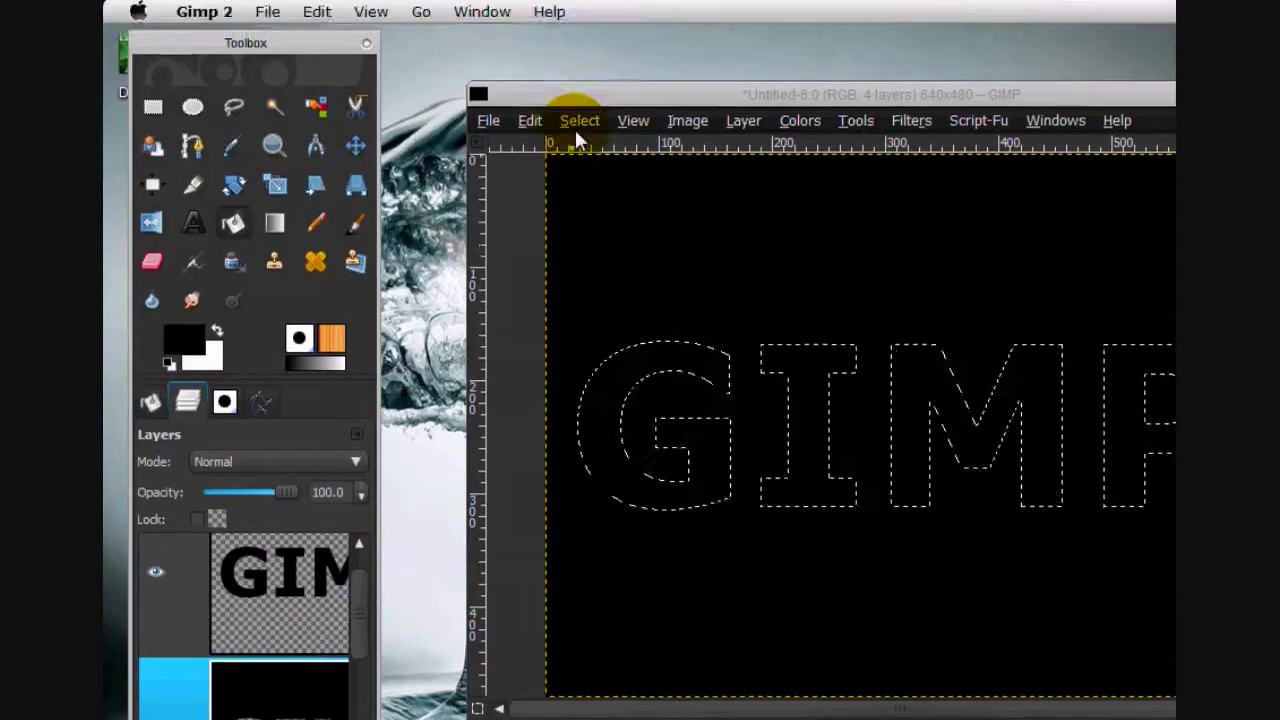
click(578, 121)
click(597, 171)
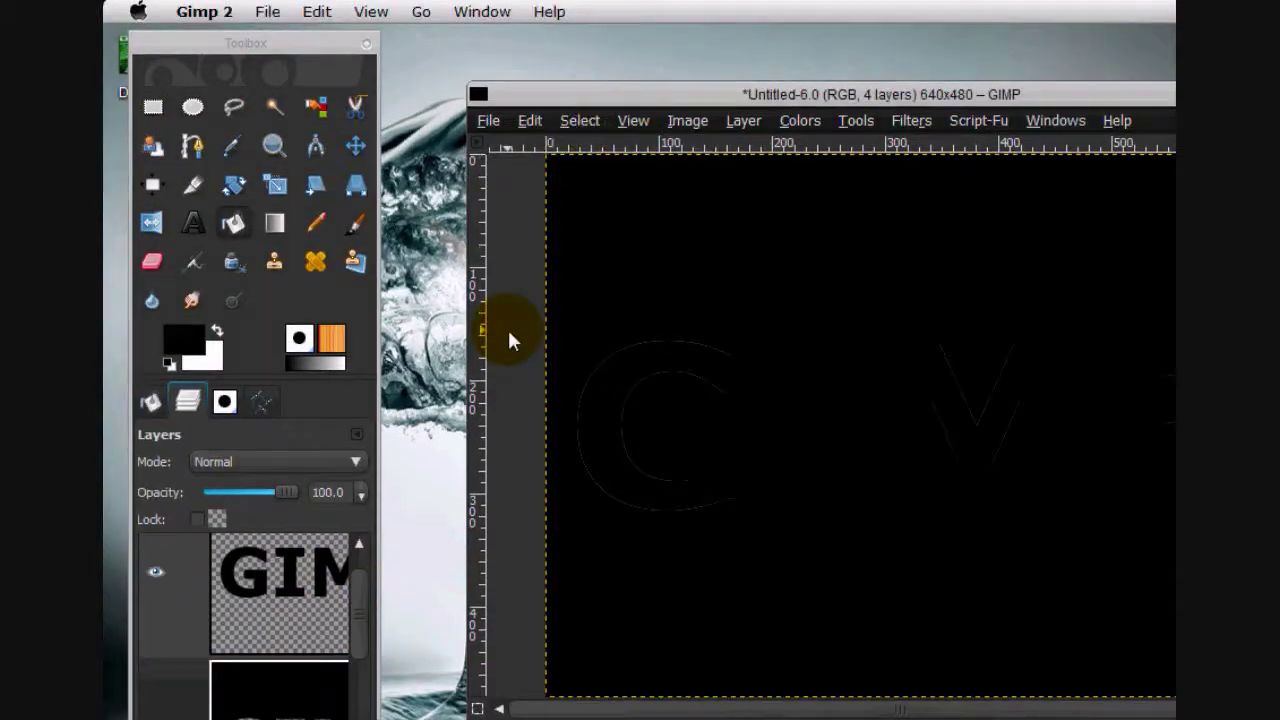
mouse_move(358, 489)
mouse_down()
mouse_move(359, 506)
mouse_move(357, 488)
mouse_up()
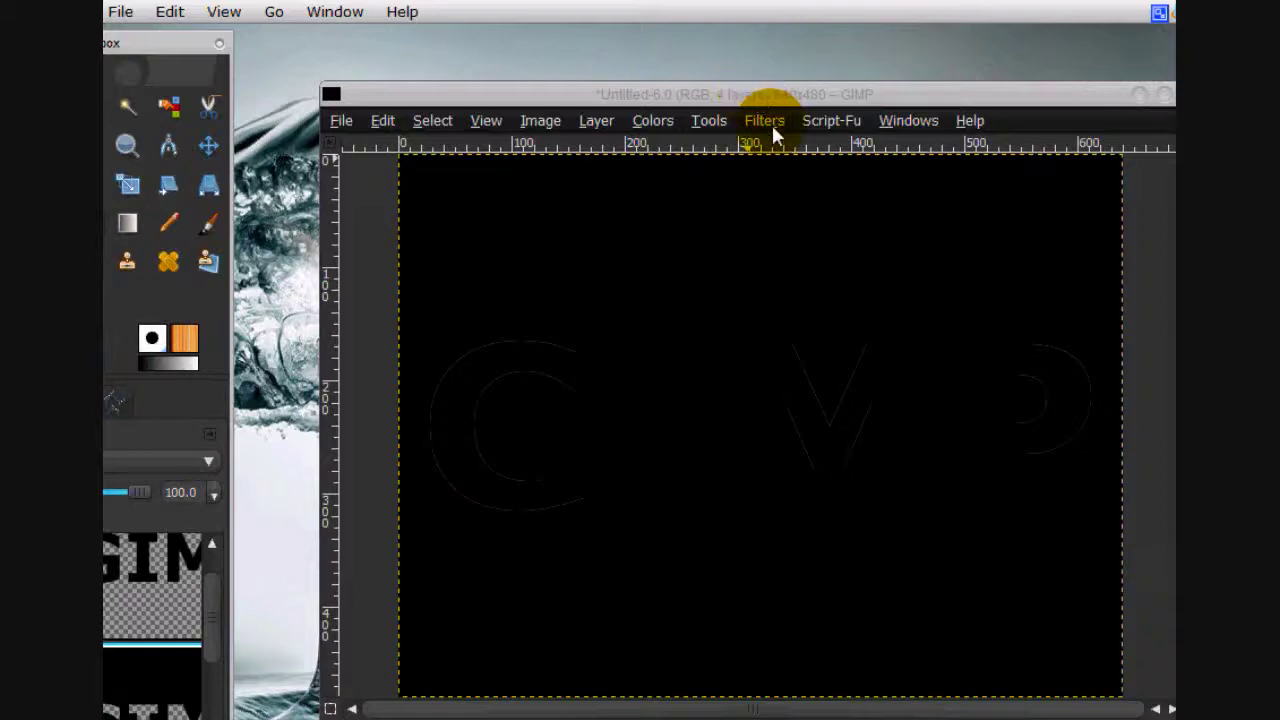
- Apply a 21 px Gaussian Blur to the black cut-out layer
click(771, 122)
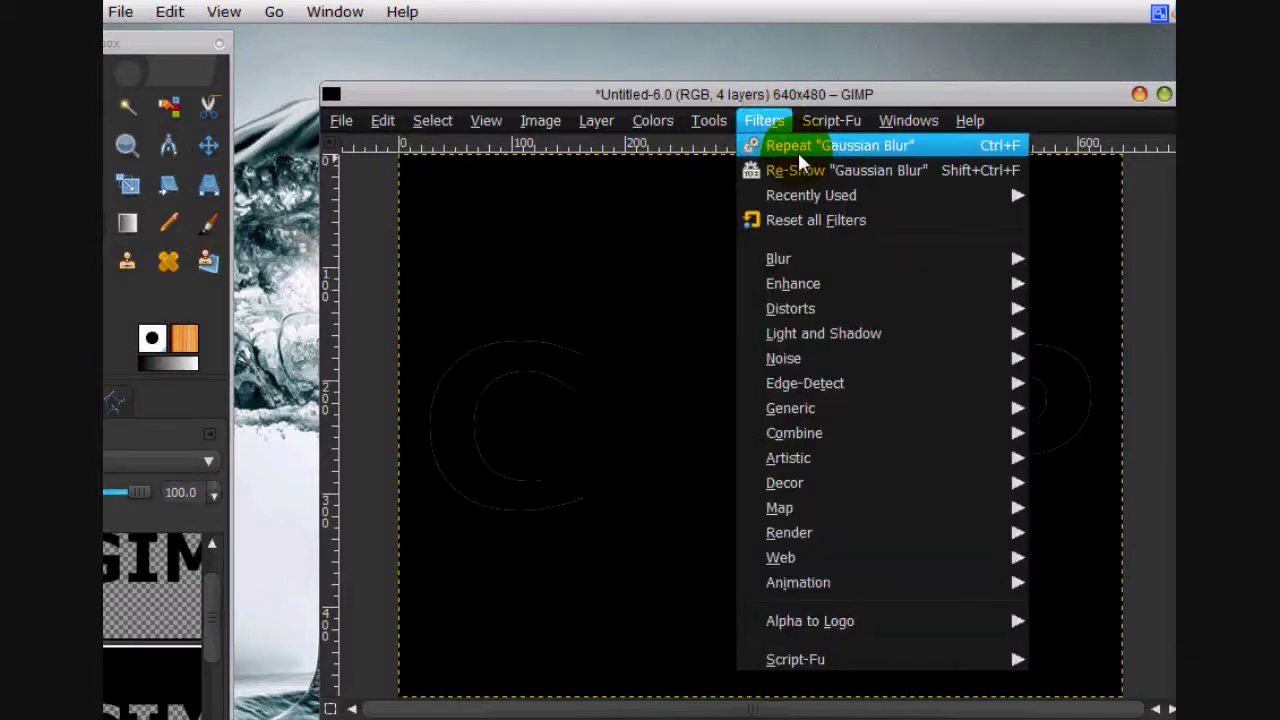
mouse_move(808, 258)
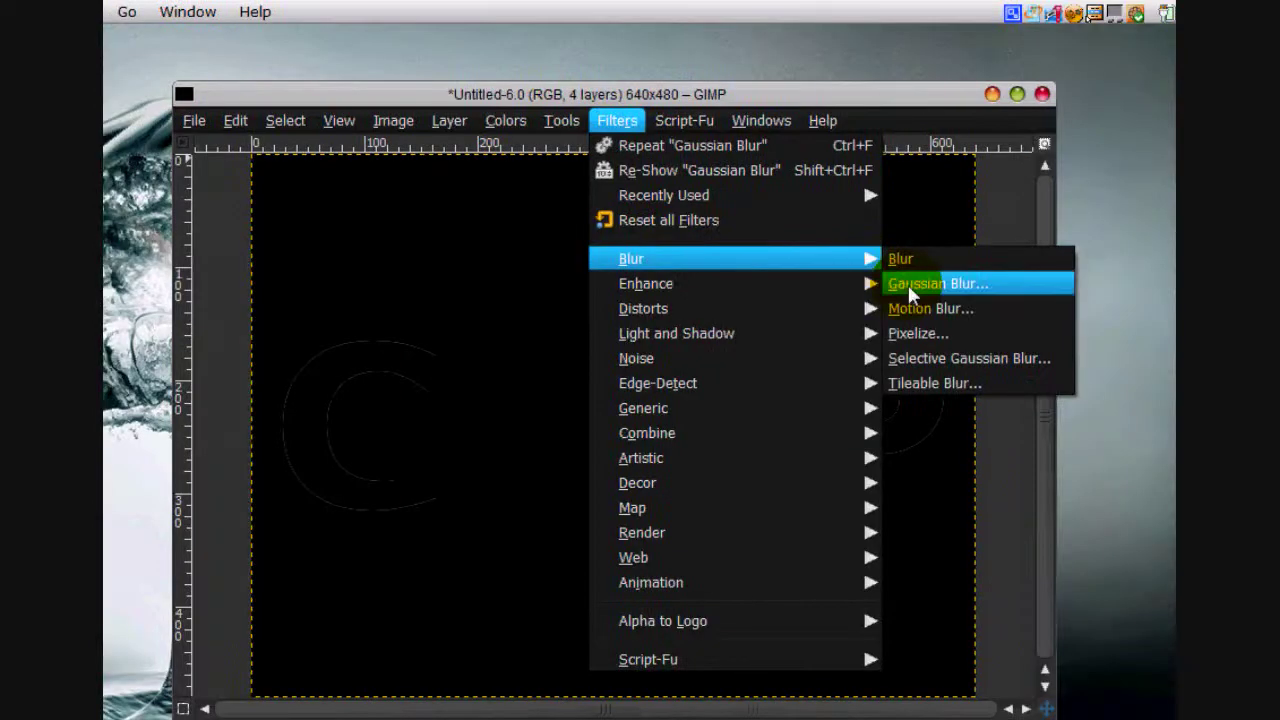
click(908, 284)
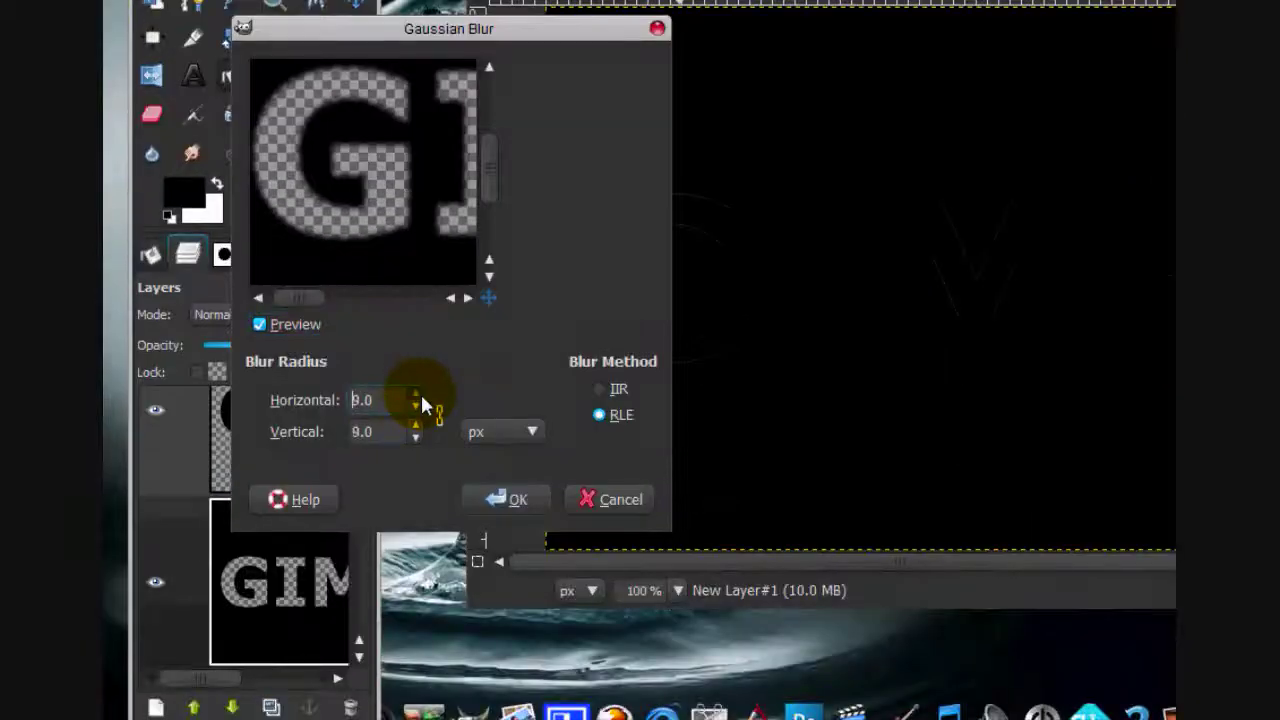
text(36)
scroll(409, 412, down, 8)
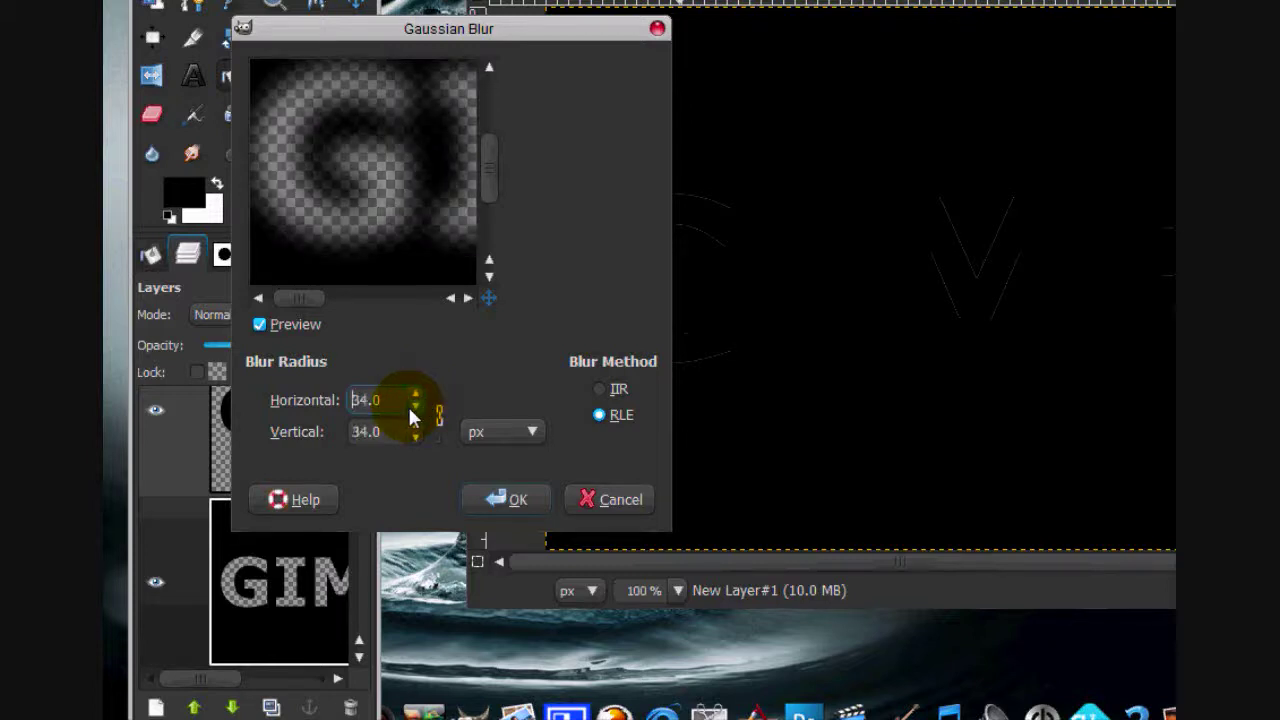
scroll(409, 412, down, 9)
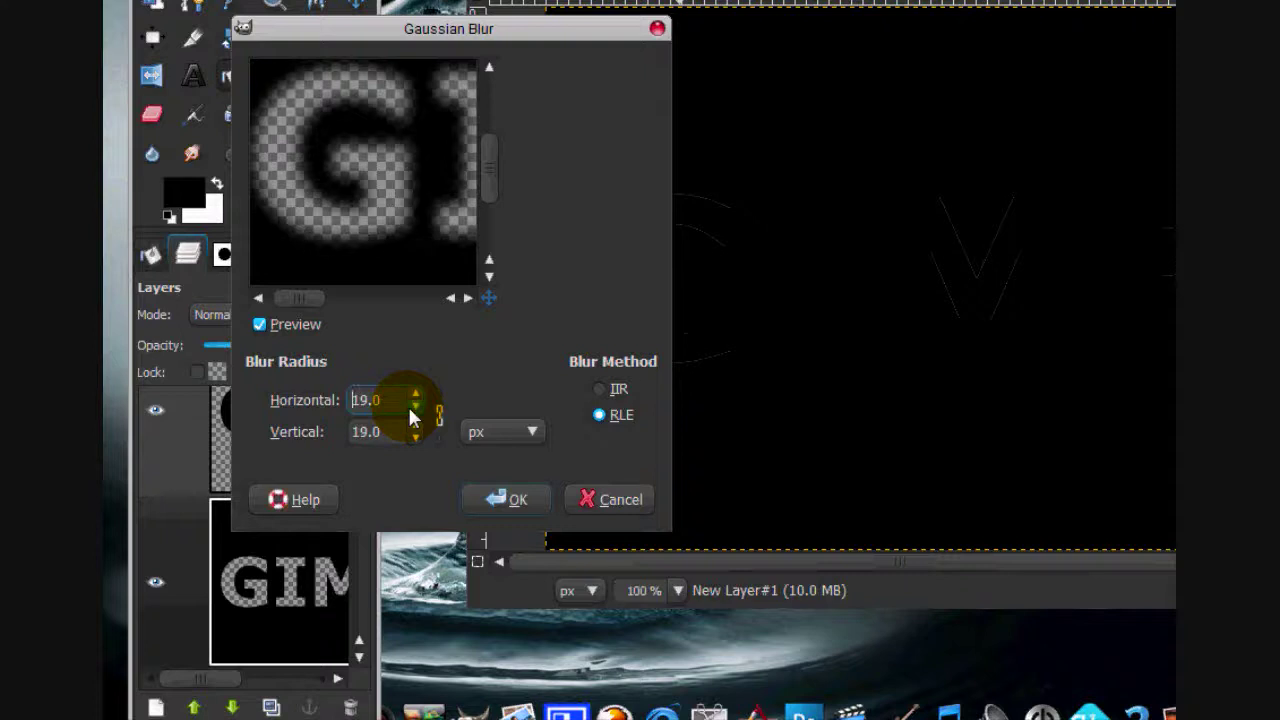
scroll(407, 404, up, 2)
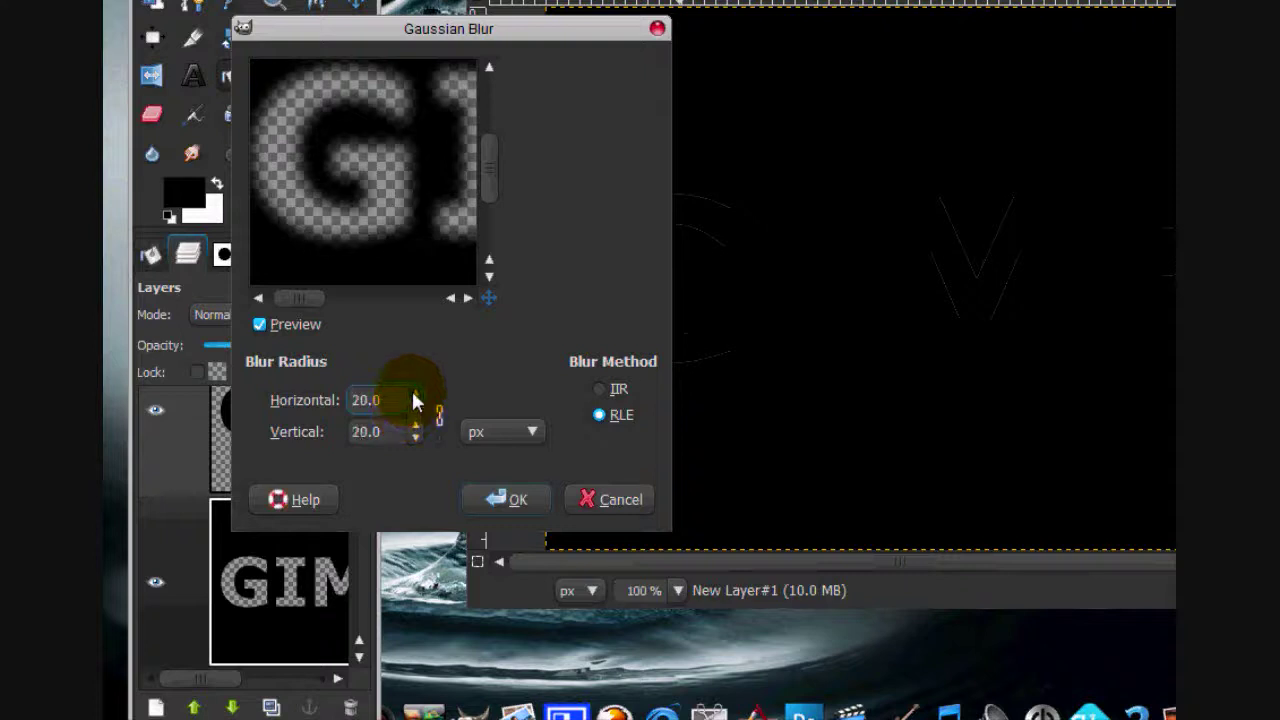
click(497, 497)
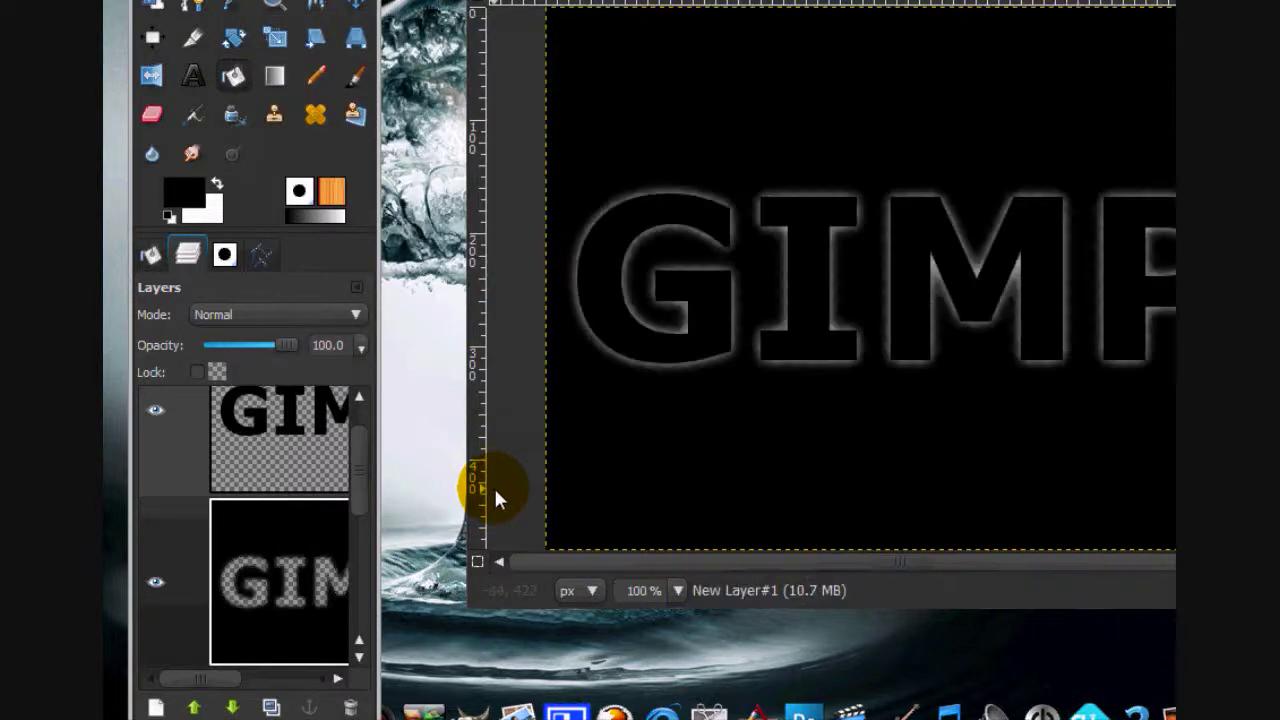
- Undo an accidental Remove Alpha Channel on the GIMP text layer
drag(363, 473, 361, 446)
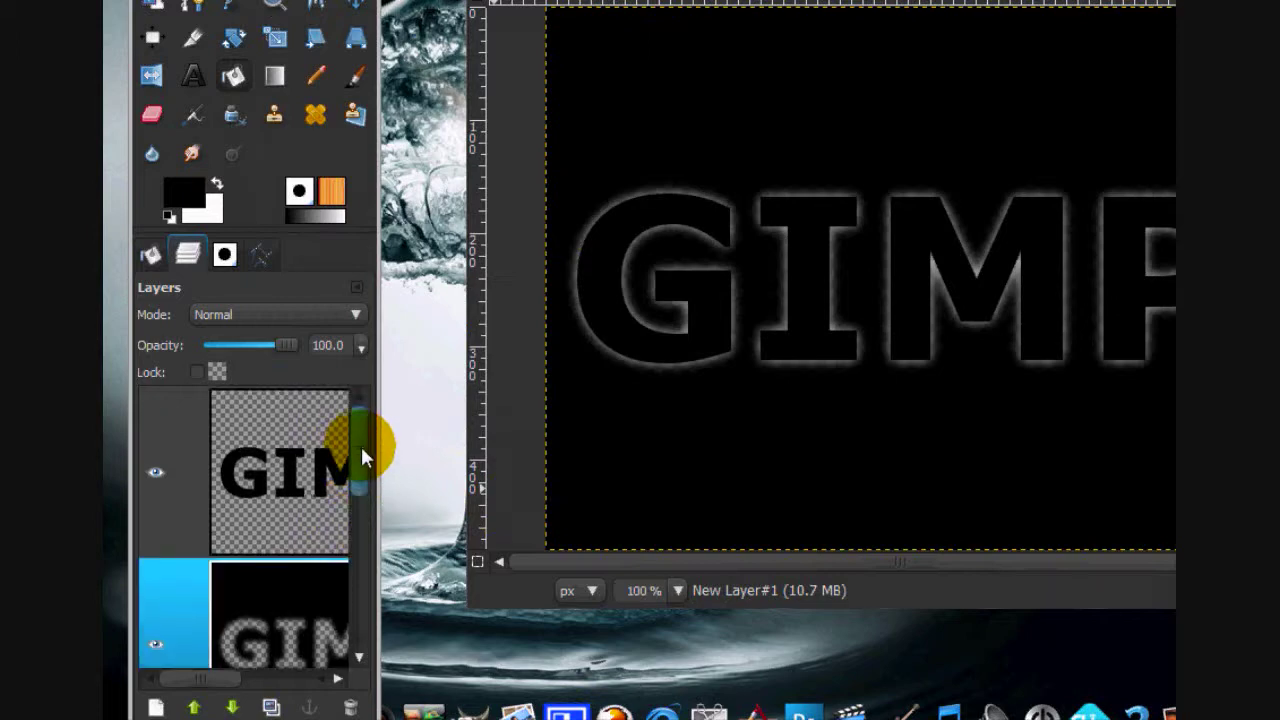
right_click(236, 470)
click(311, 381)
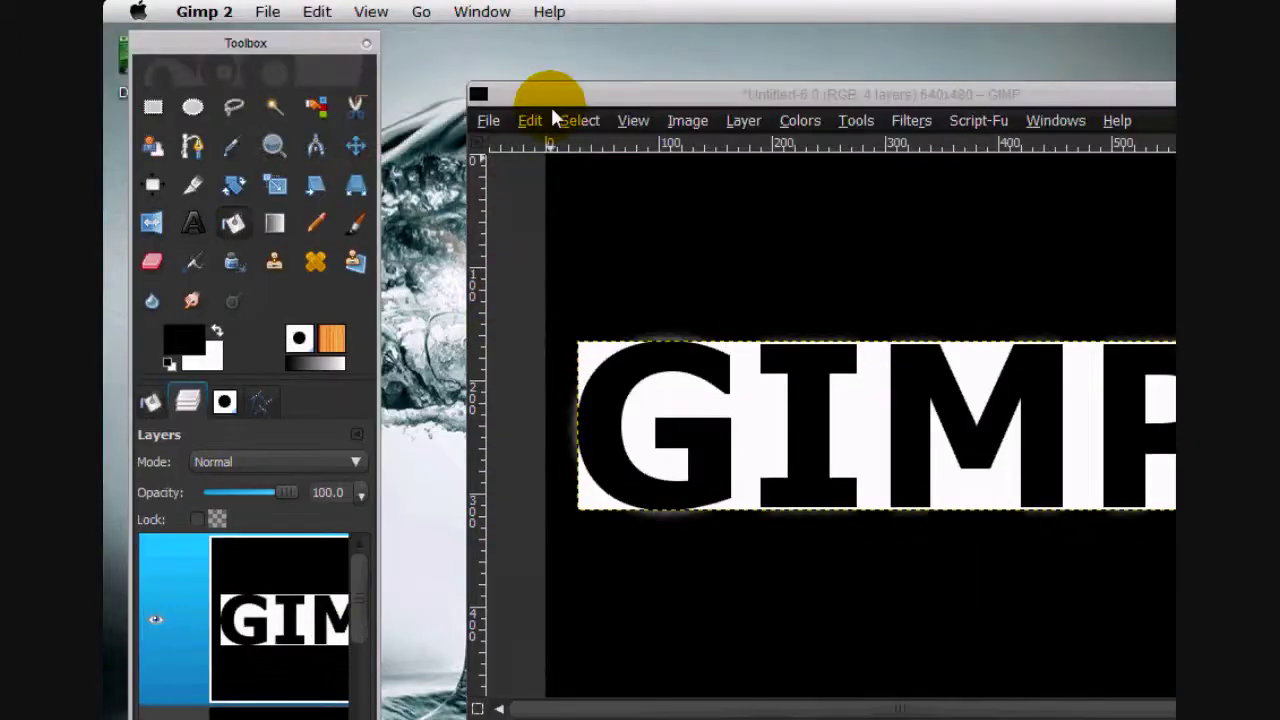
click(530, 120)
click(532, 138)
- Select everything outside the GIMP letters and delete it from the blurred layer
right_click(286, 656)
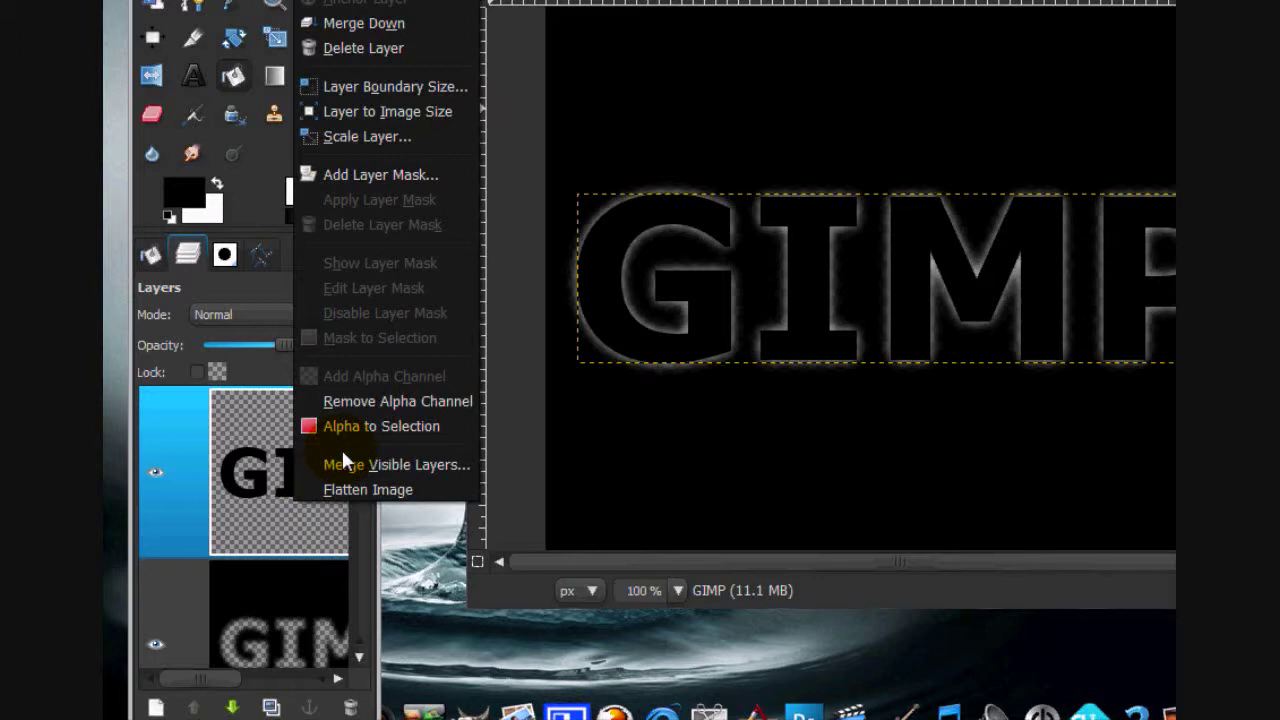
click(345, 428)
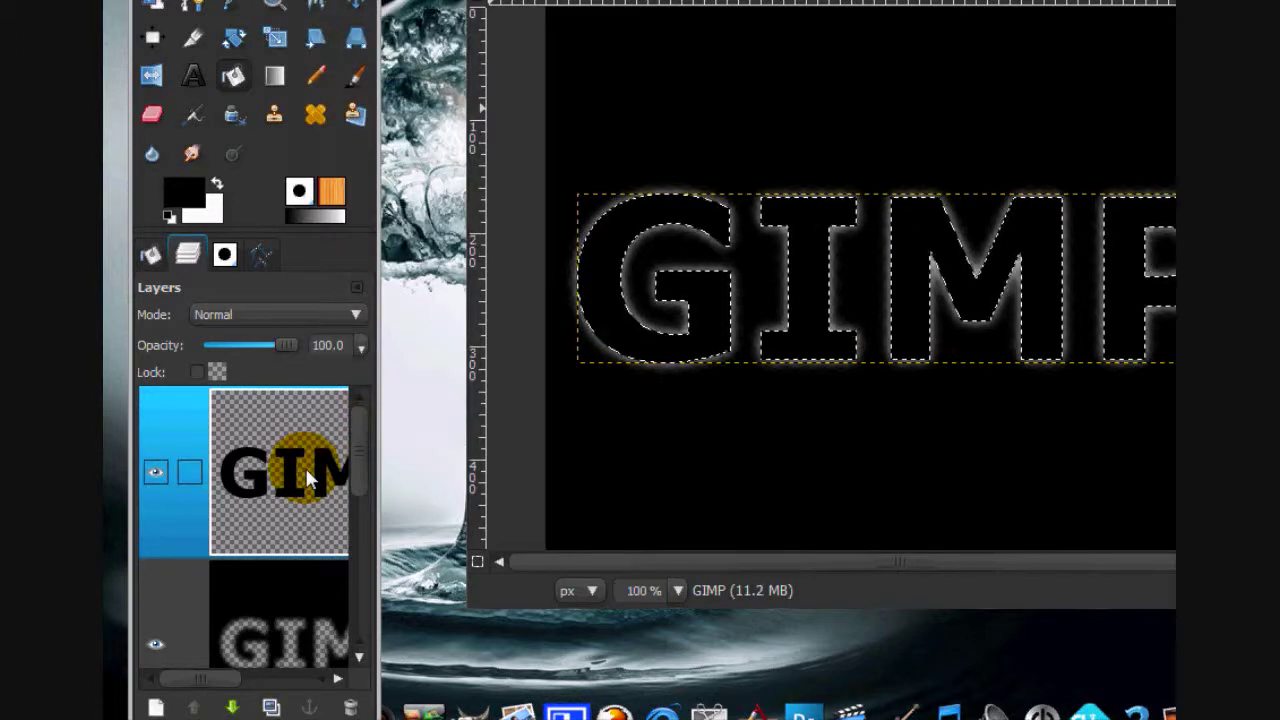
scroll(345, 470, down, 3)
click(293, 514)
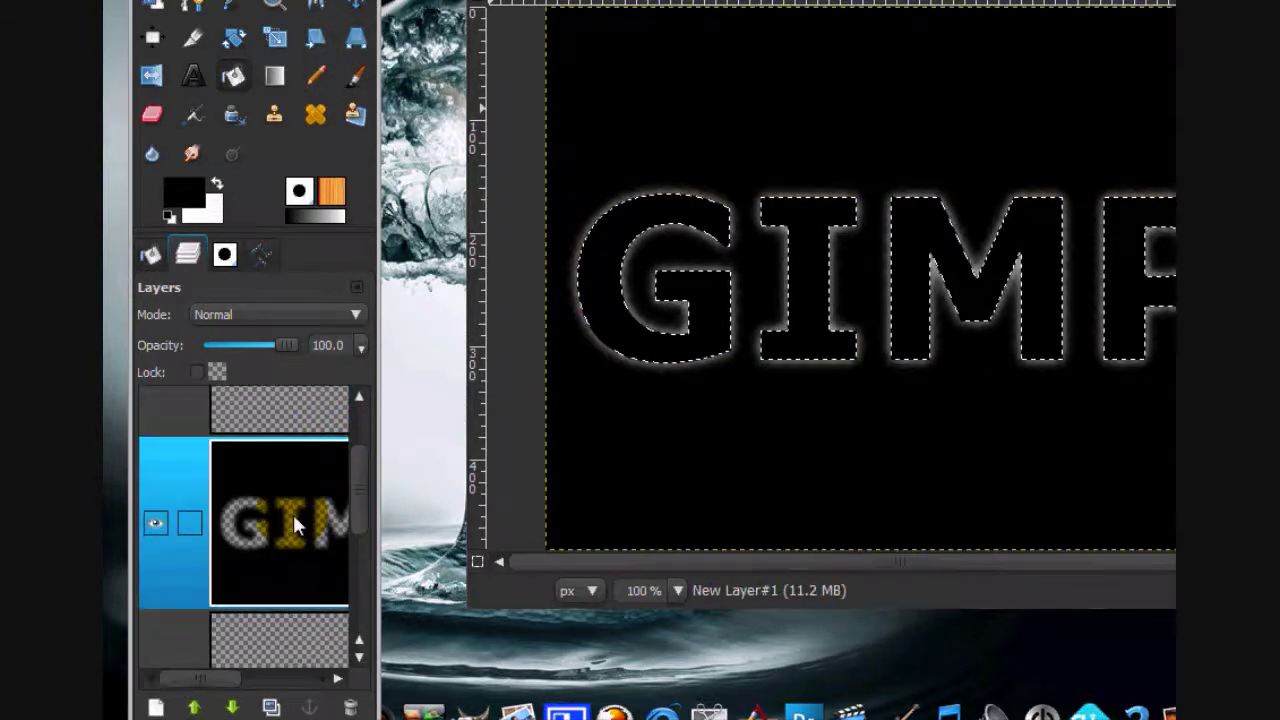
click(579, 120)
click(586, 194)
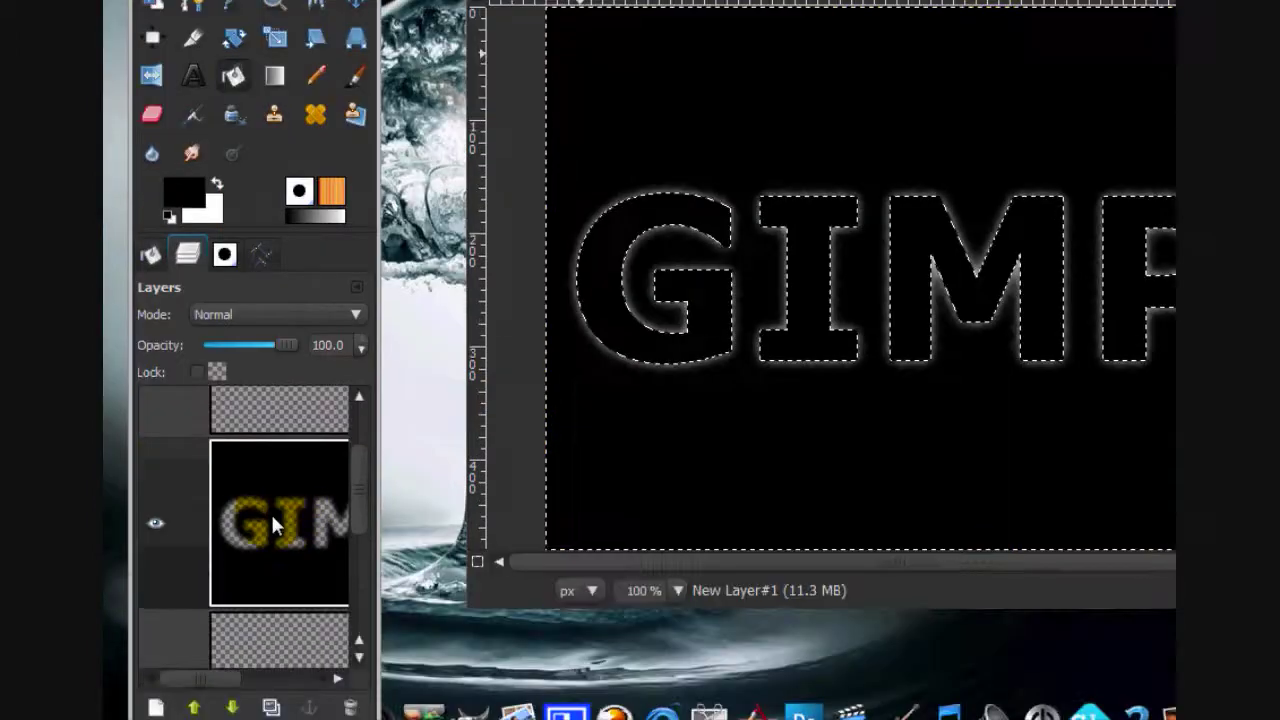
key(Delete)
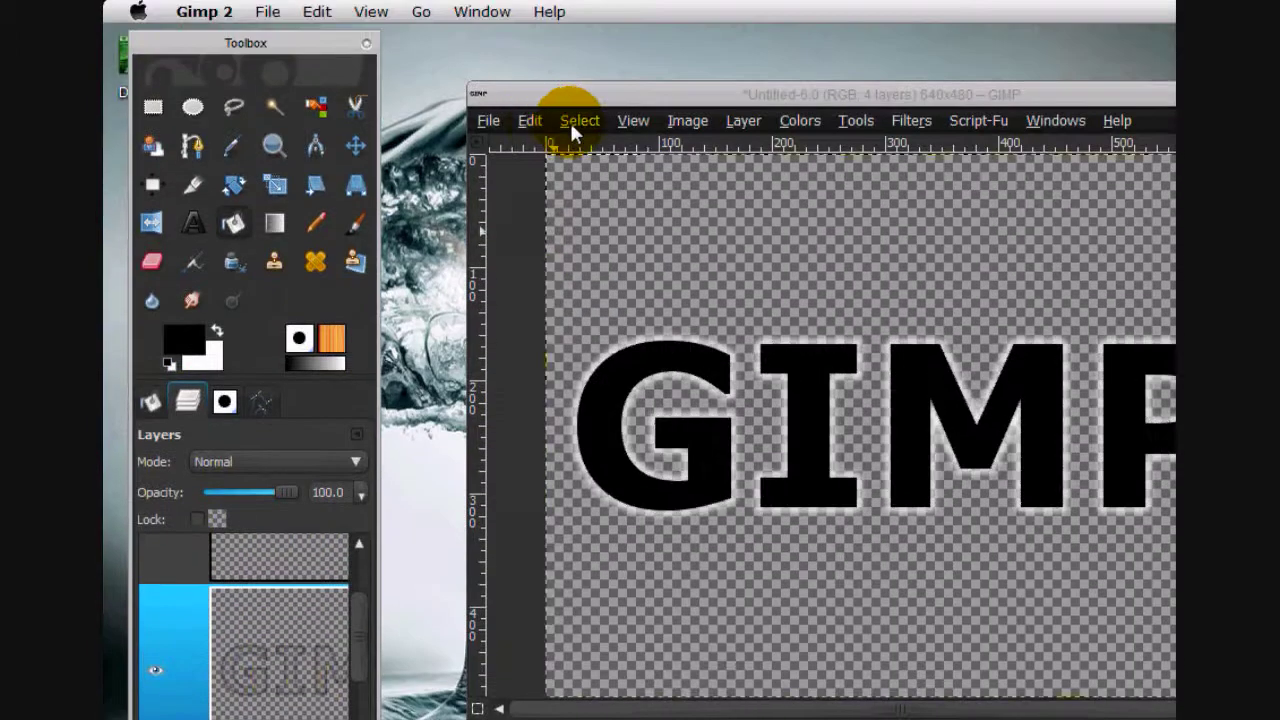
- Clear the selection and hide the black GIMP text layer
click(579, 120)
click(600, 166)
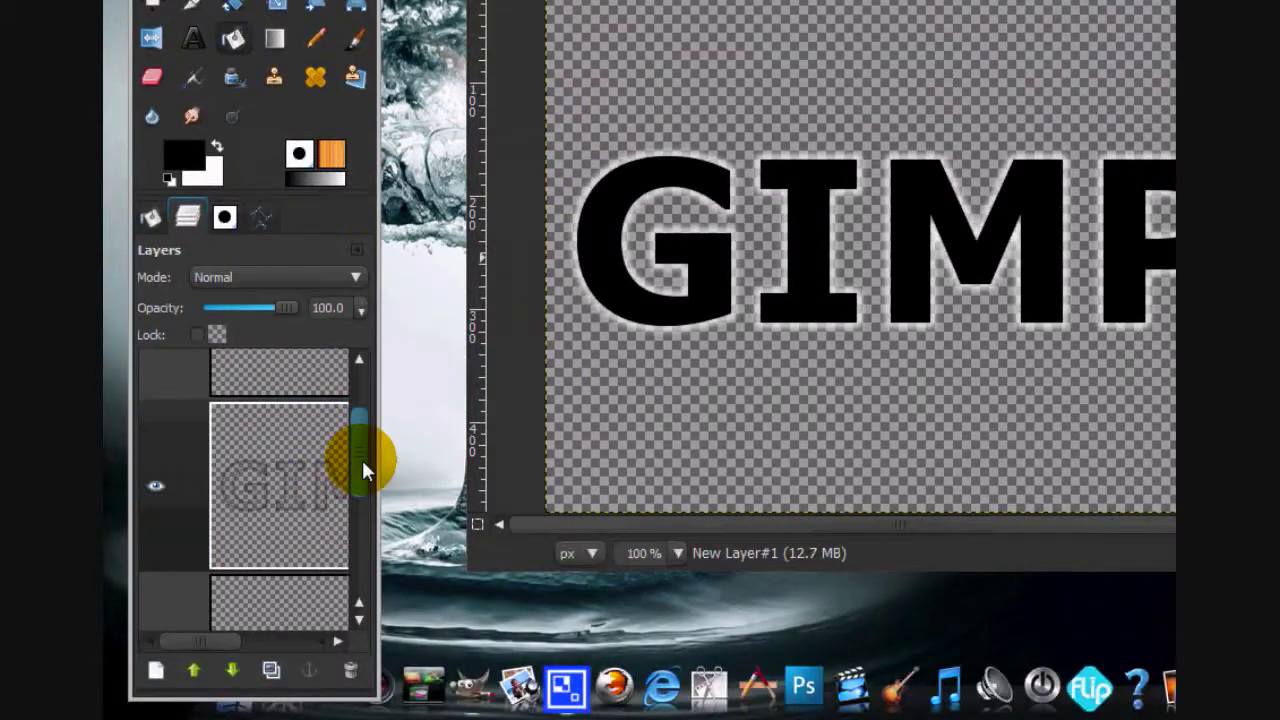
drag(362, 644, 358, 566)
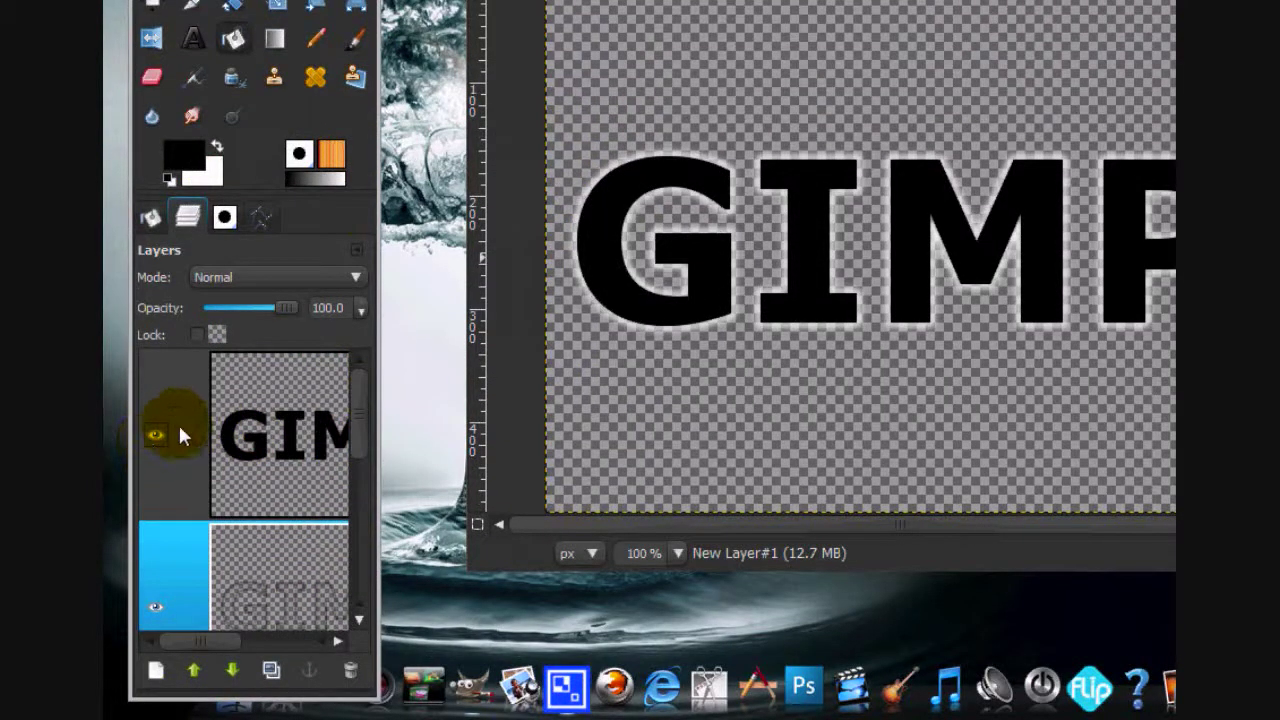
click(150, 435)
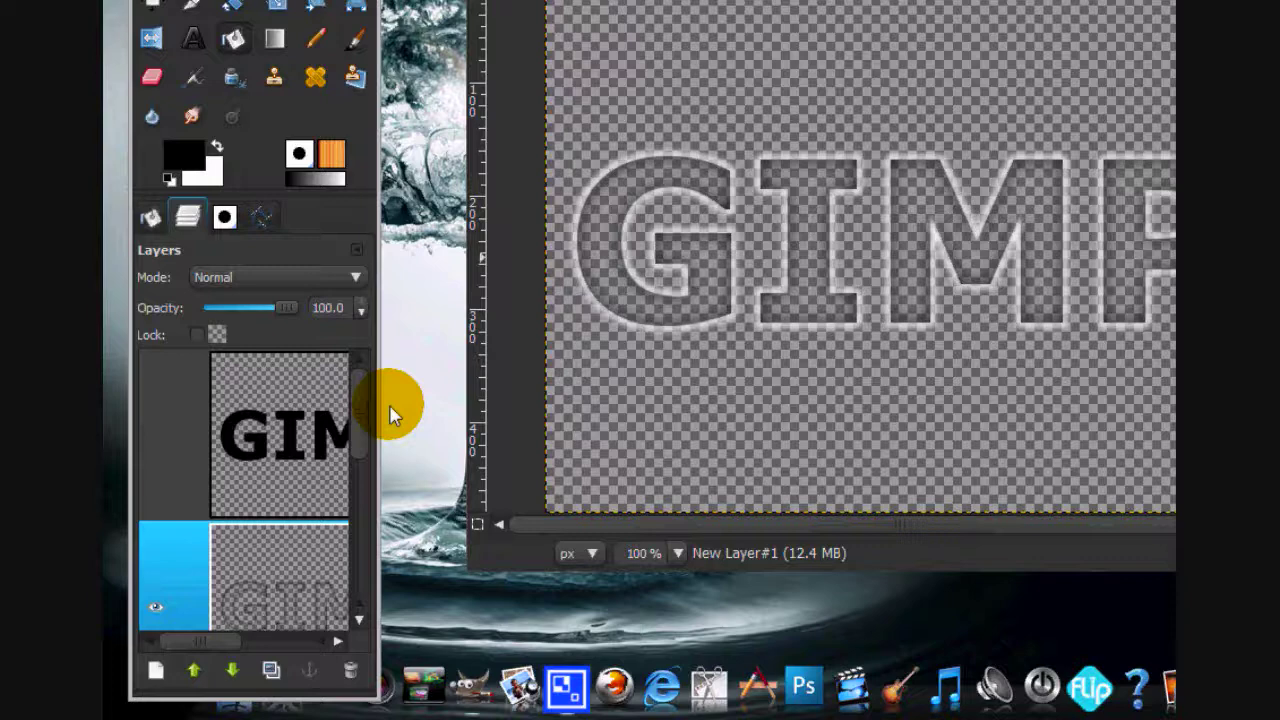
- Keep the white background layer hidden and make the Background layer active
drag(360, 418, 370, 465)
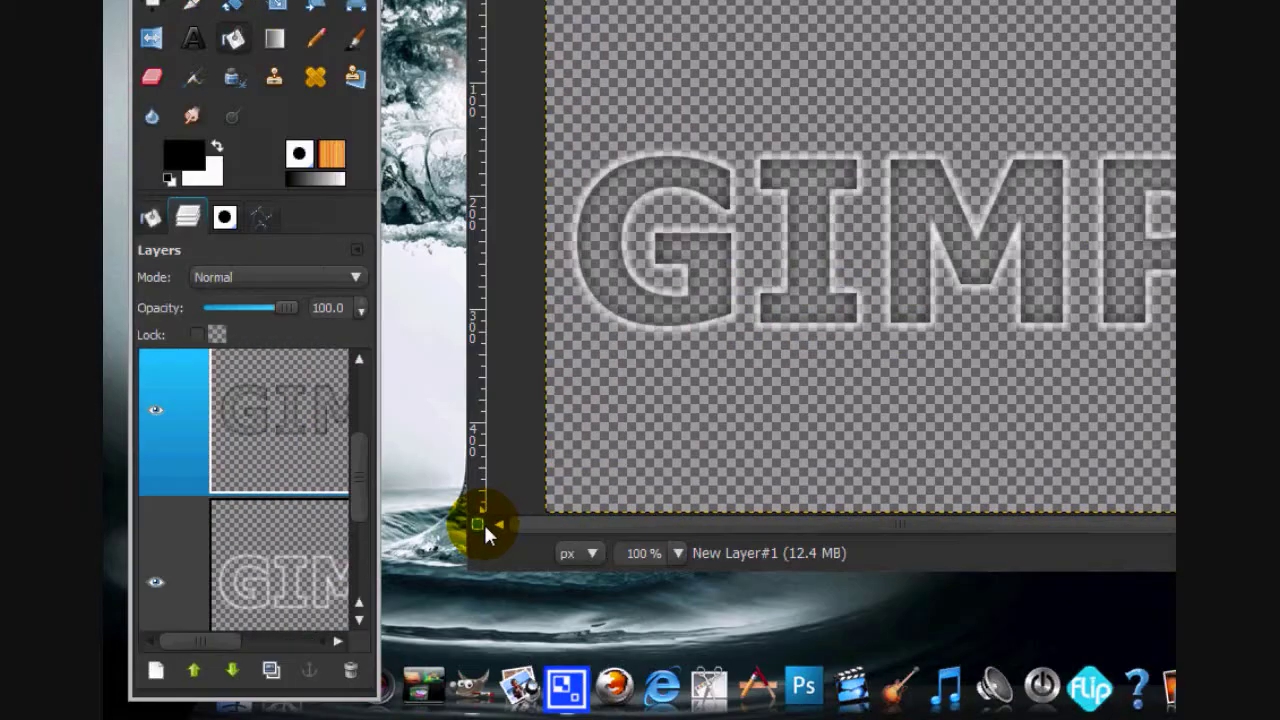
scroll(335, 498, down, 3)
click(151, 540)
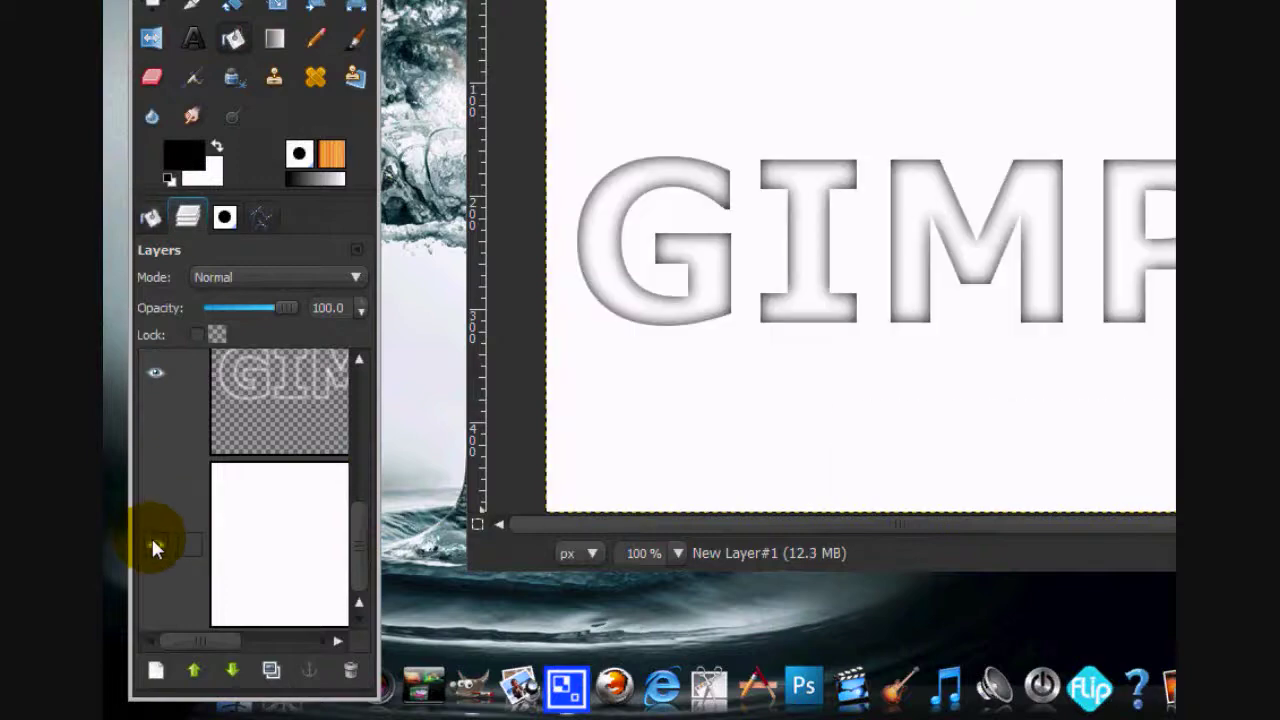
click(151, 538)
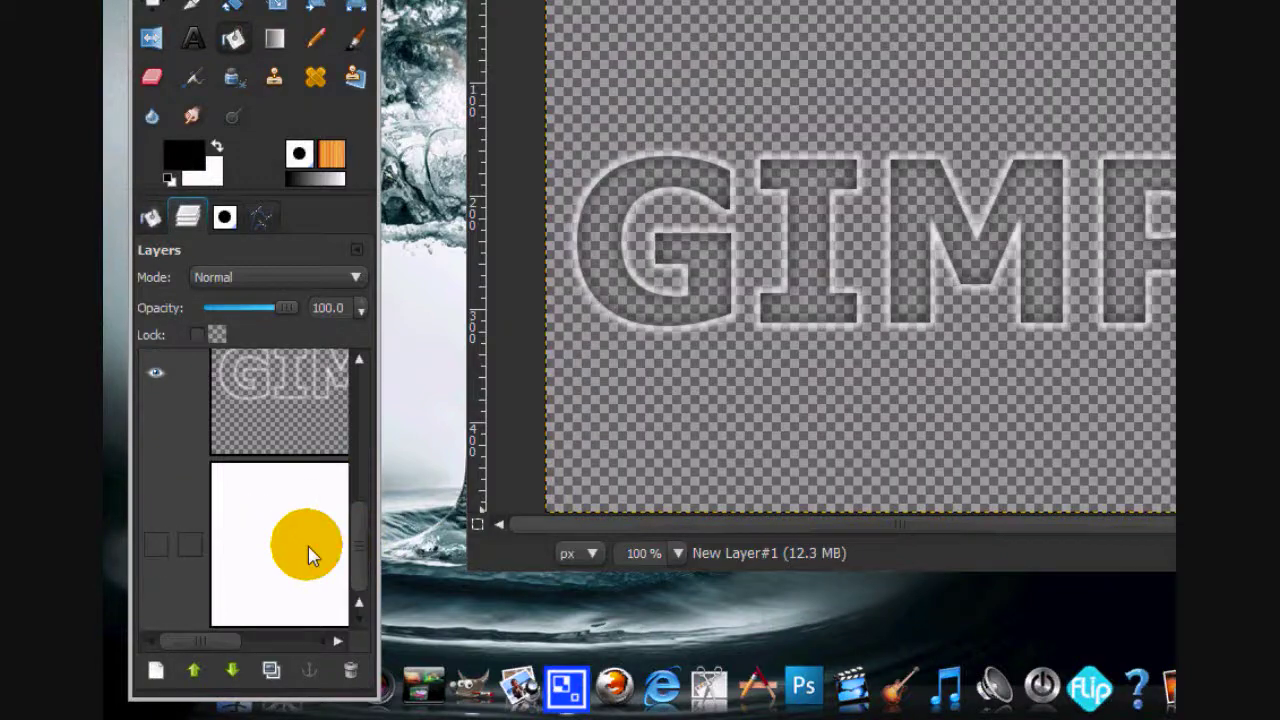
click(308, 546)
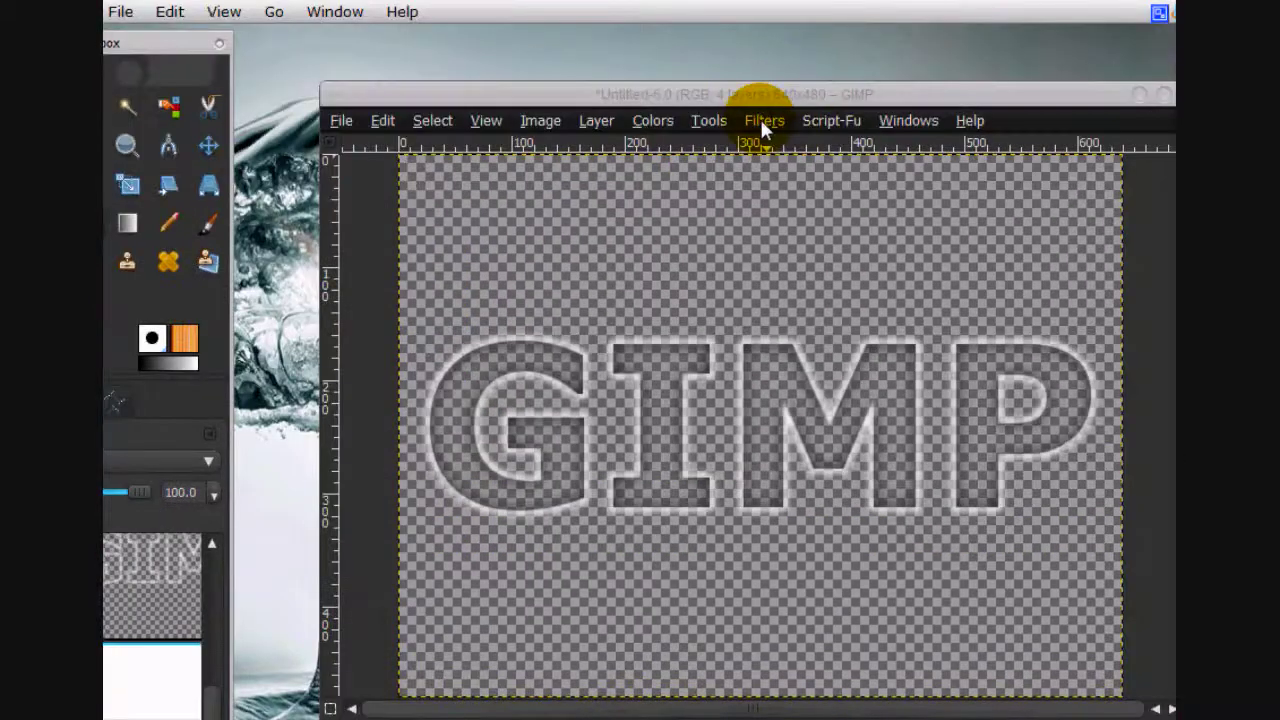
- Render Difference Clouds on a new layer with Detail 15 and size 9.0
click(762, 120)
mouse_move(866, 532)
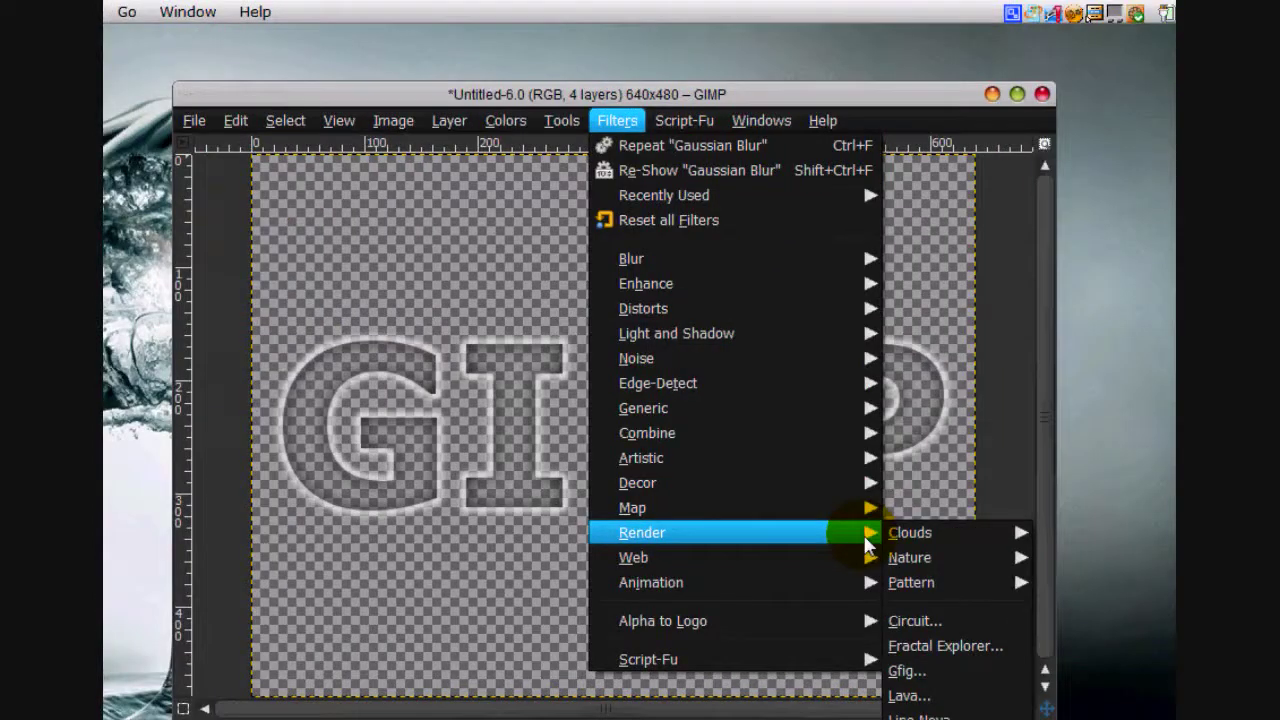
mouse_move(905, 533)
click(1065, 533)
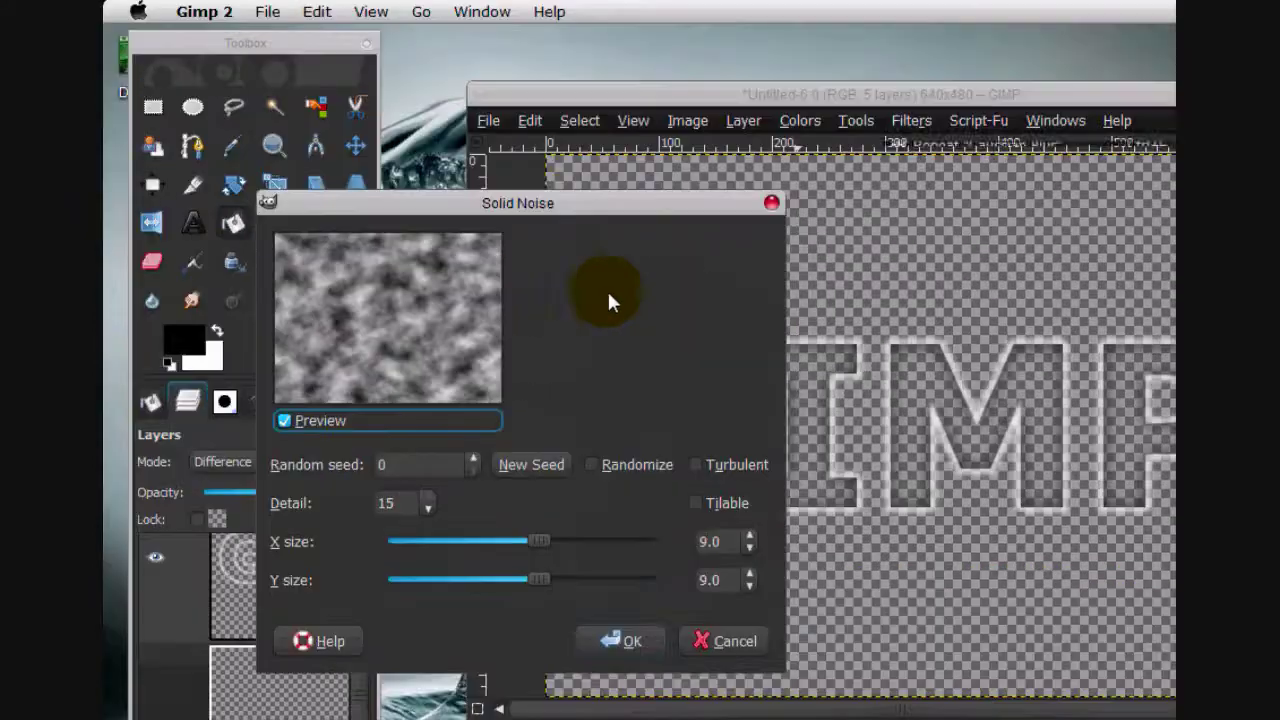
drag(568, 56, 510, 57)
drag(510, 205, 627, 219)
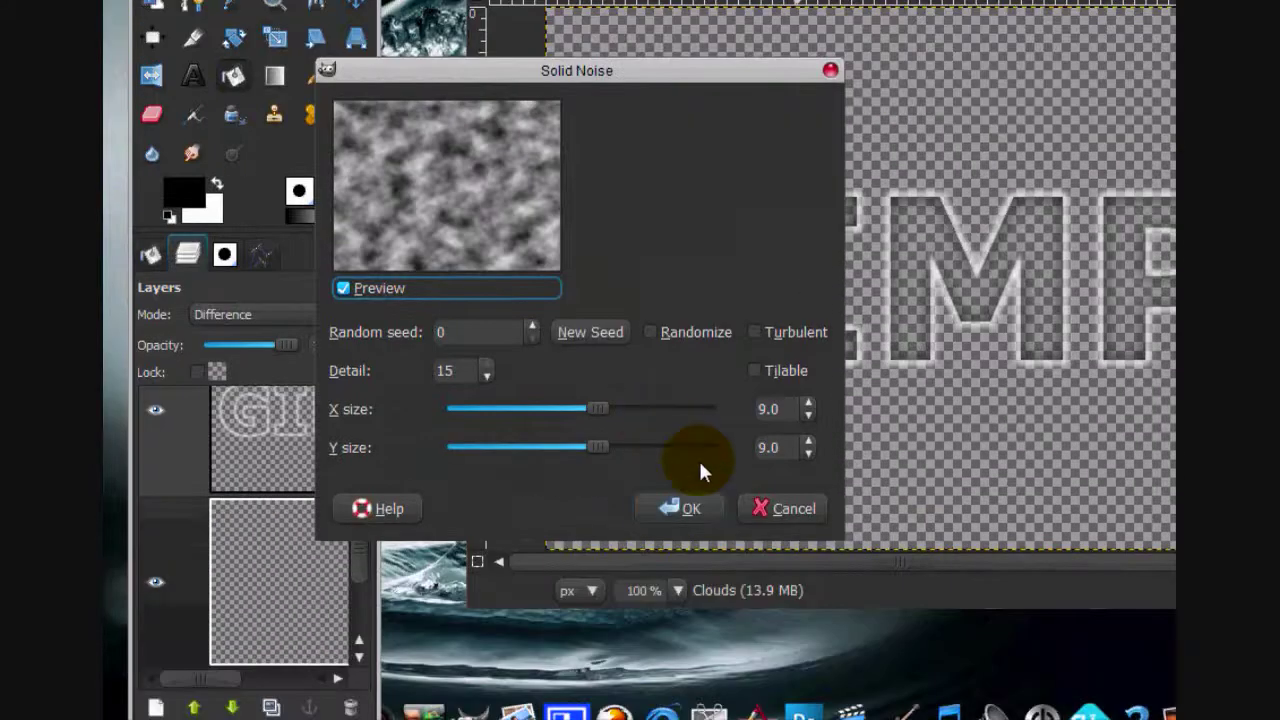
click(680, 656)
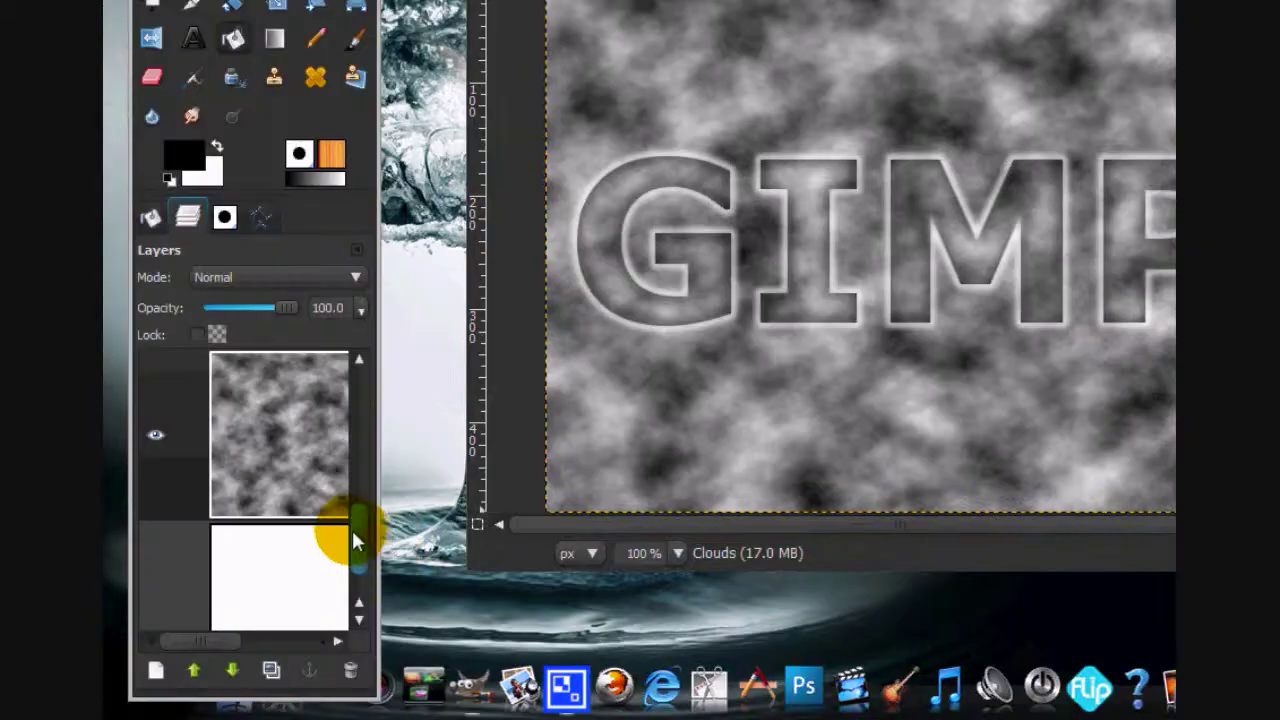
- Delete the white Background layer
click(350, 545)
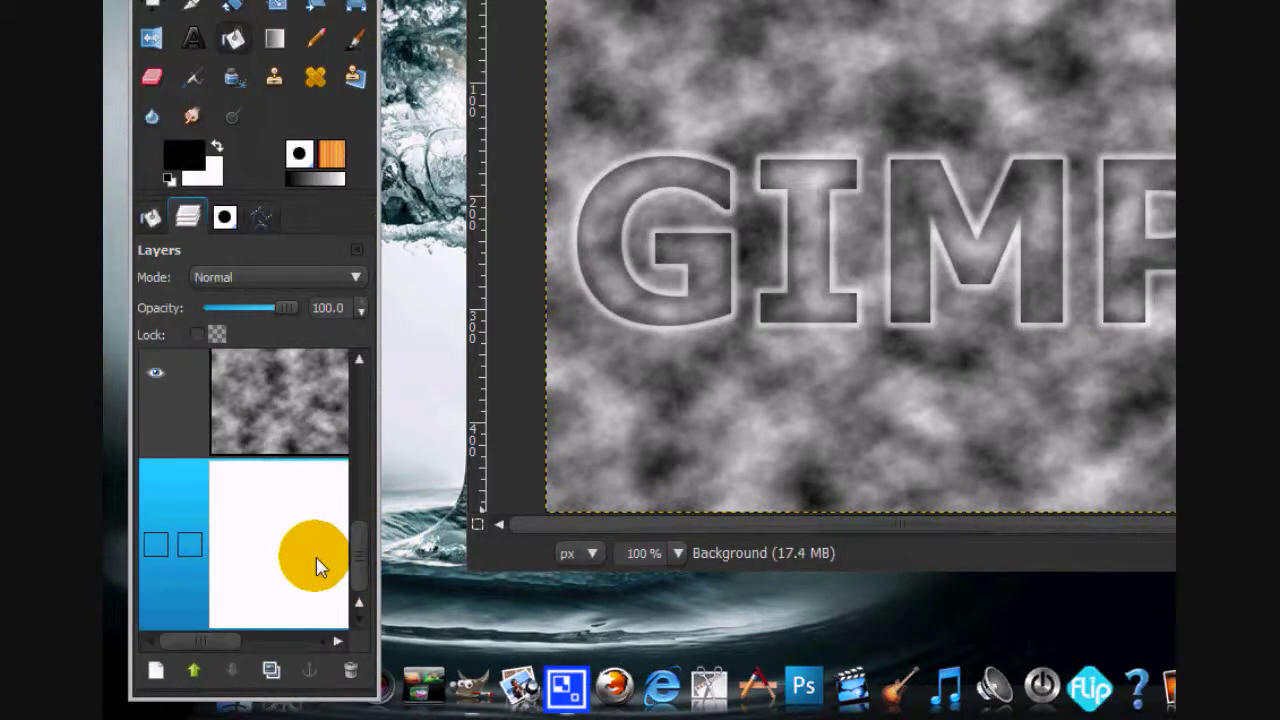
click(350, 670)
click(326, 541)
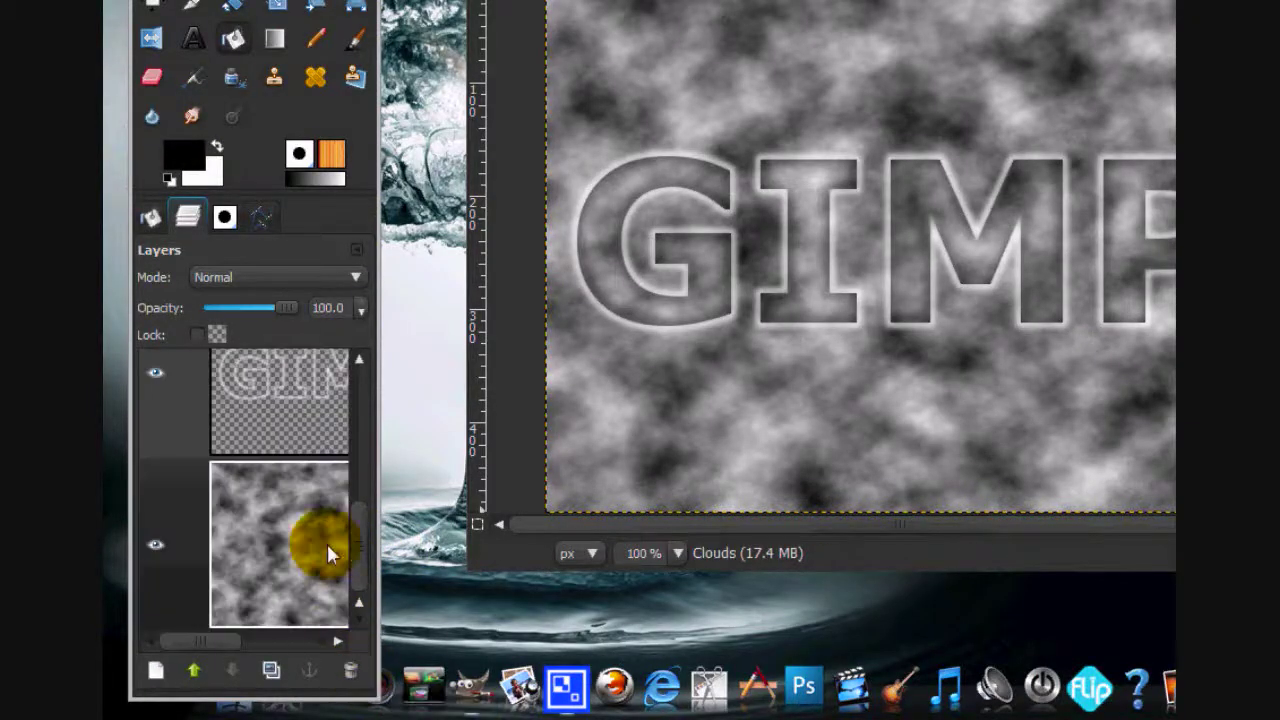
drag(359, 540, 380, 575)
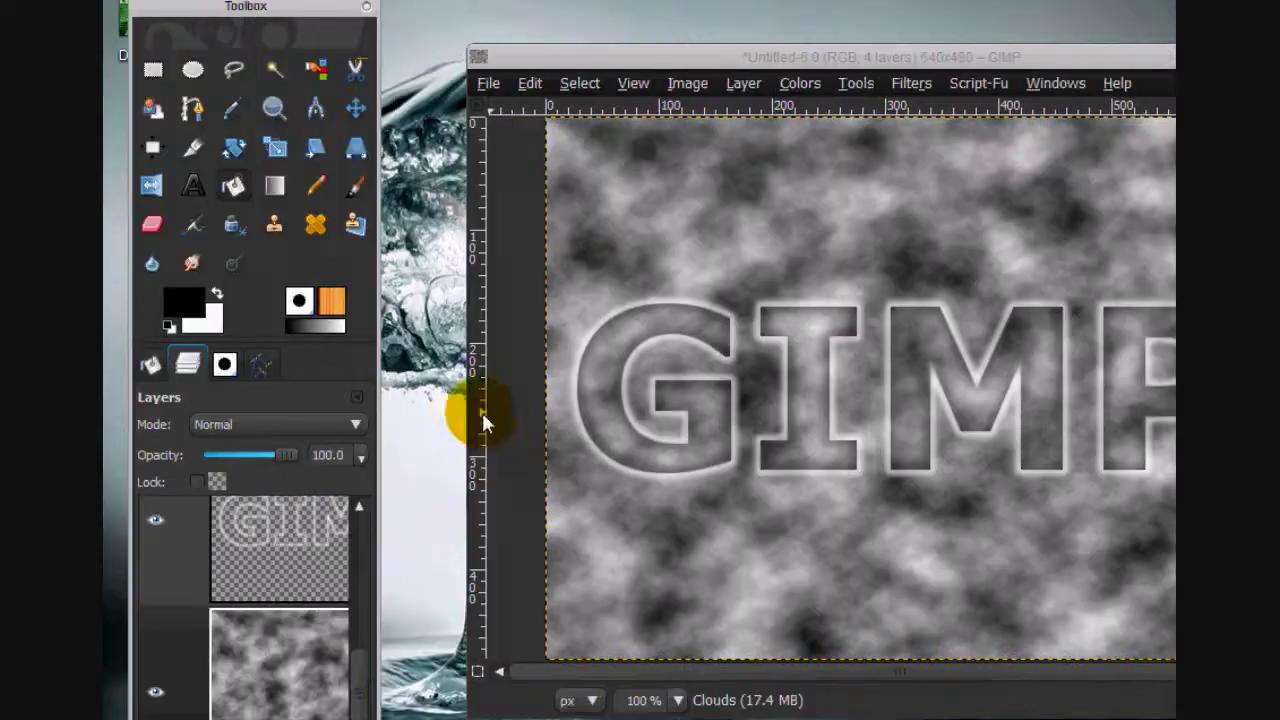
drag(357, 675, 366, 518)
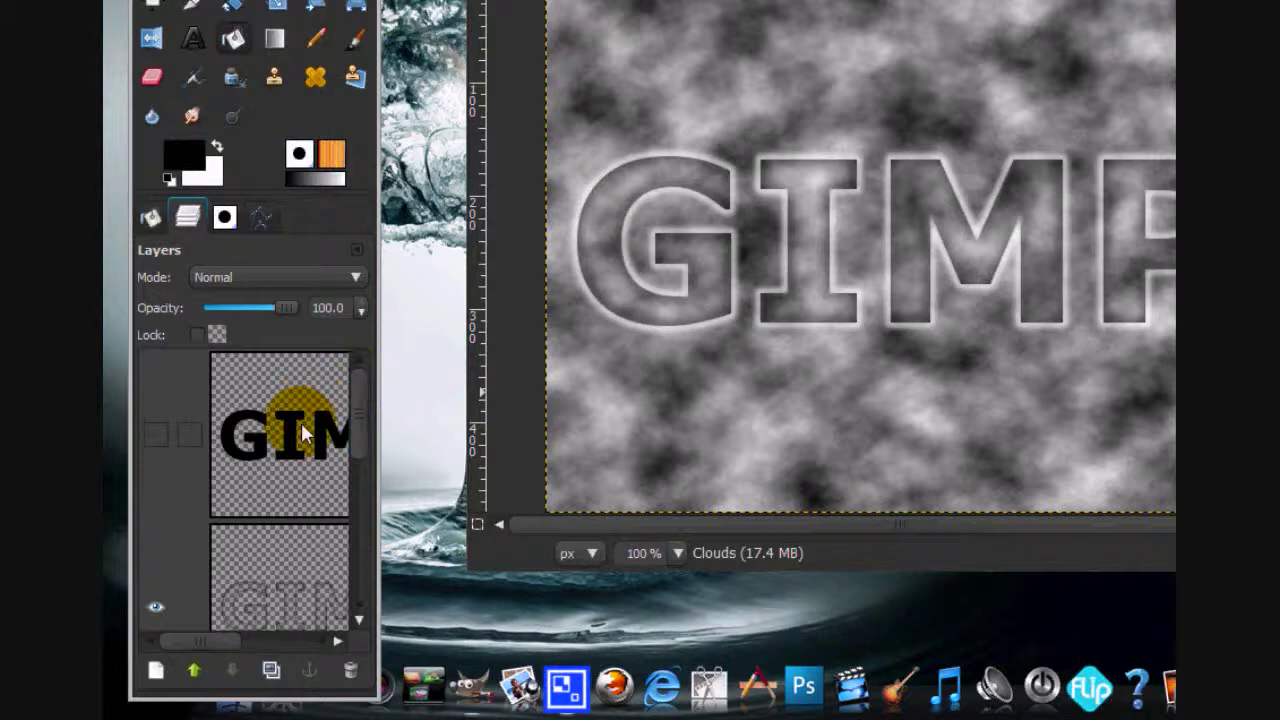
- Select the GIMP letter shapes from the text layer, then make the Clouds layer active
right_click(305, 432)
click(354, 373)
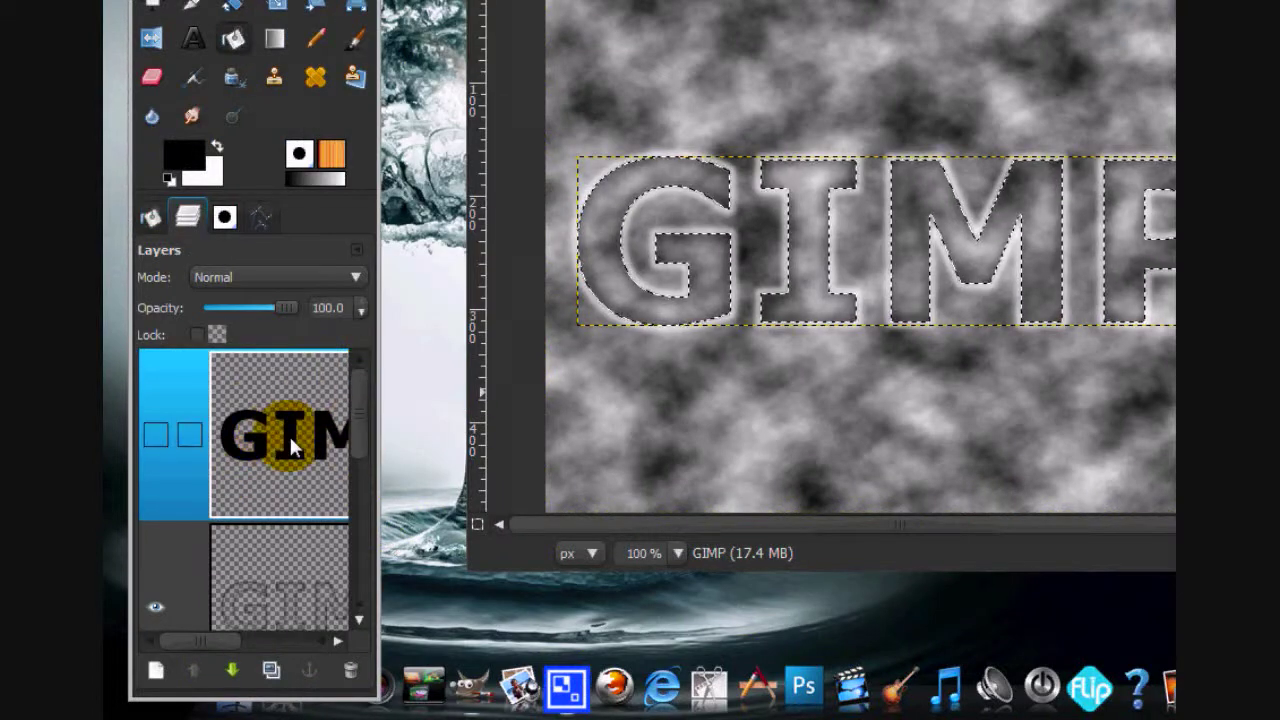
drag(368, 438, 358, 582)
click(277, 558)
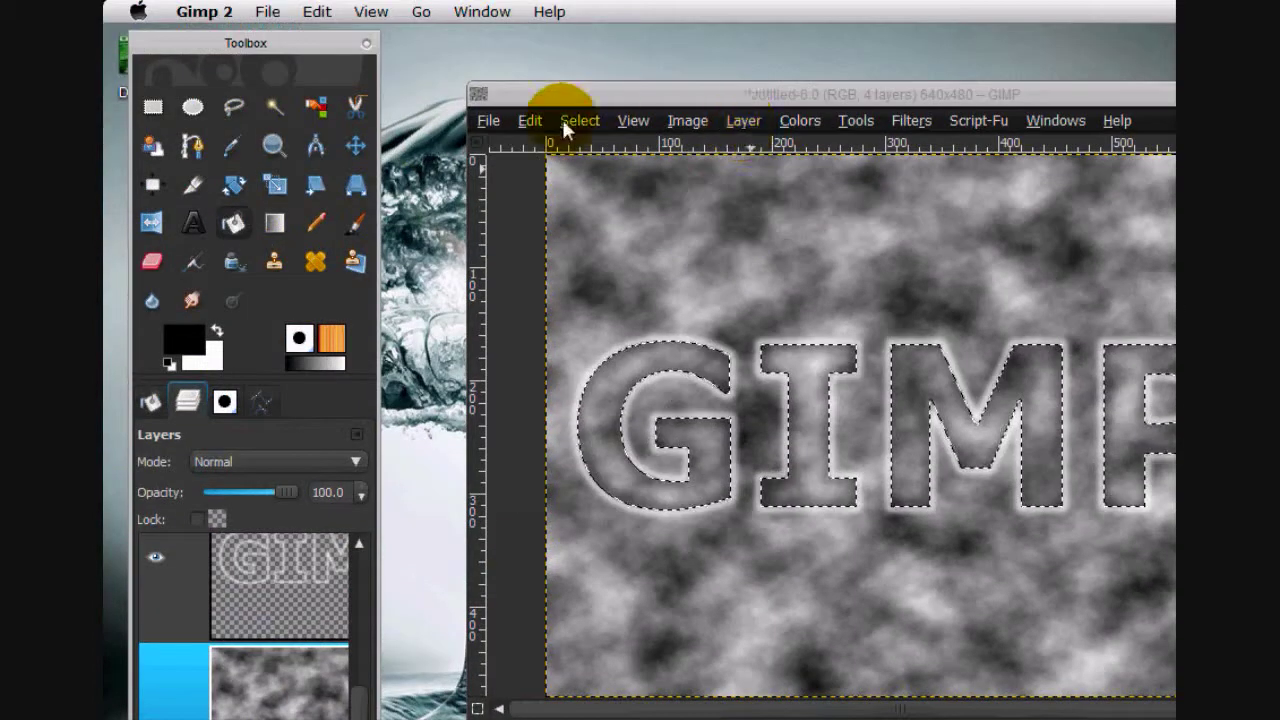
- Cut the letter-shaped clouds, paste them, and turn the paste into a new Pasted Layer
click(527, 118)
click(583, 277)
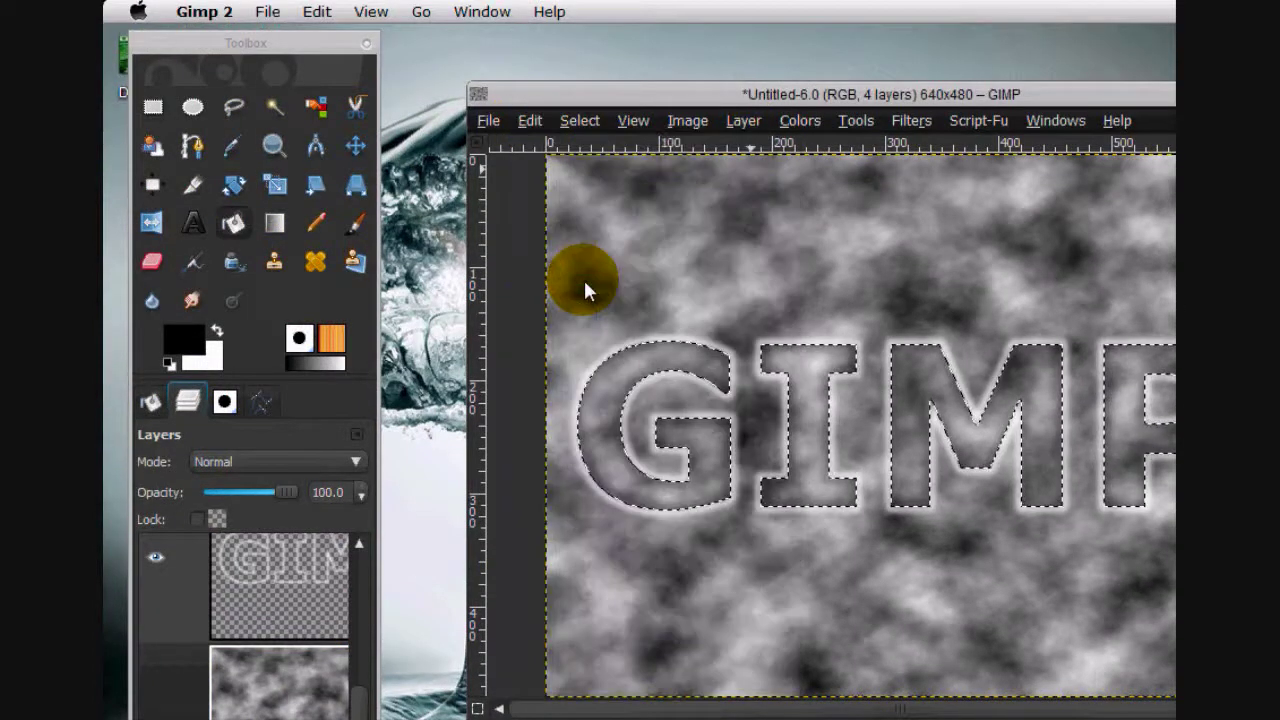
click(527, 120)
click(562, 260)
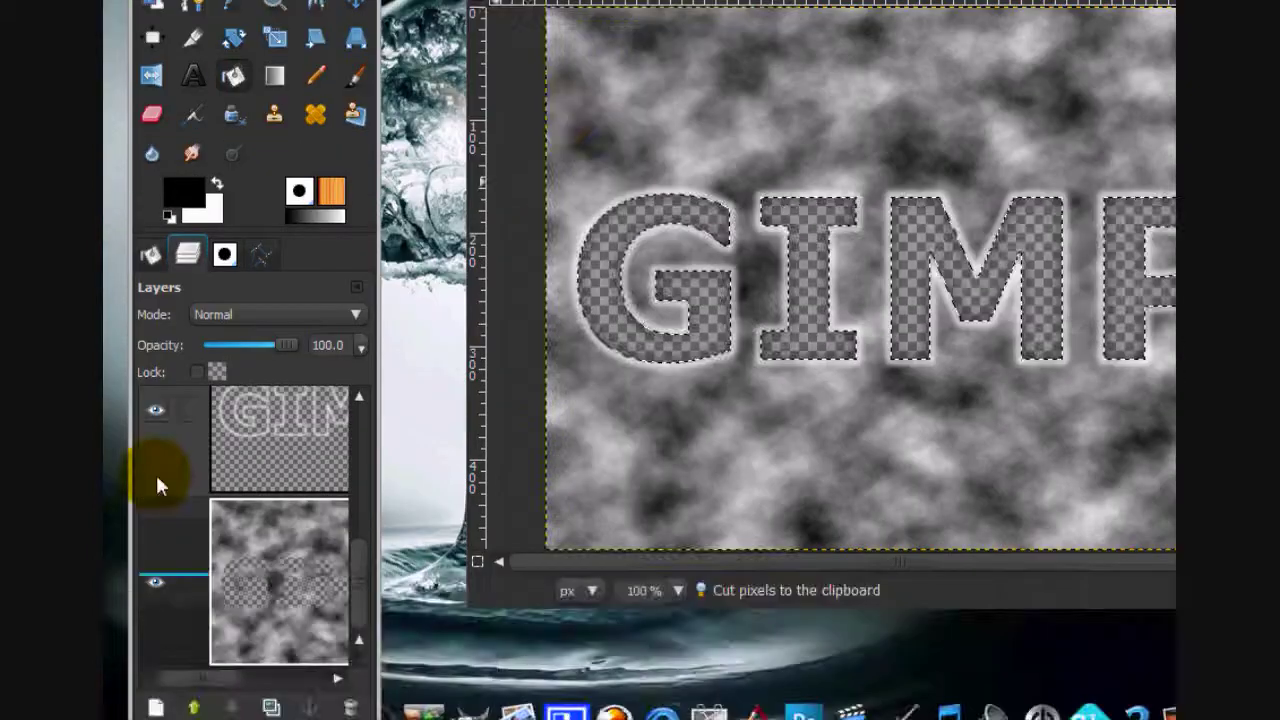
click(349, 566)
key(ctrl+v)
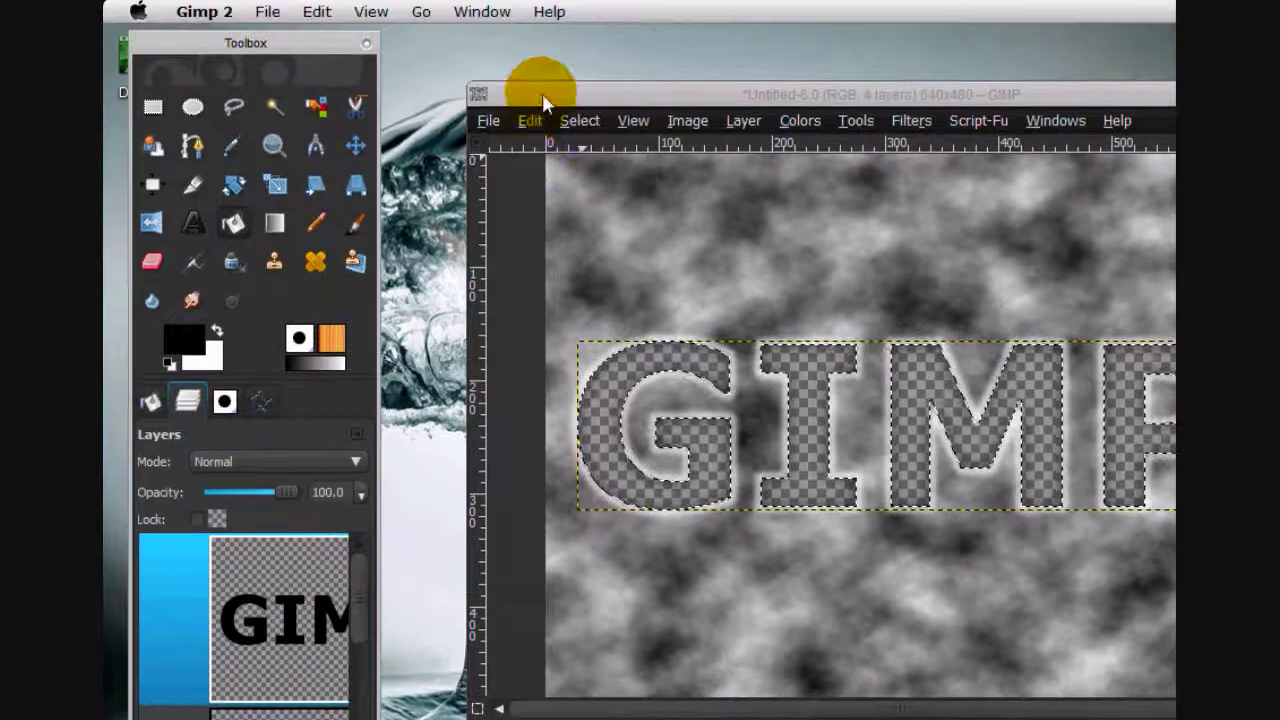
click(529, 120)
click(547, 333)
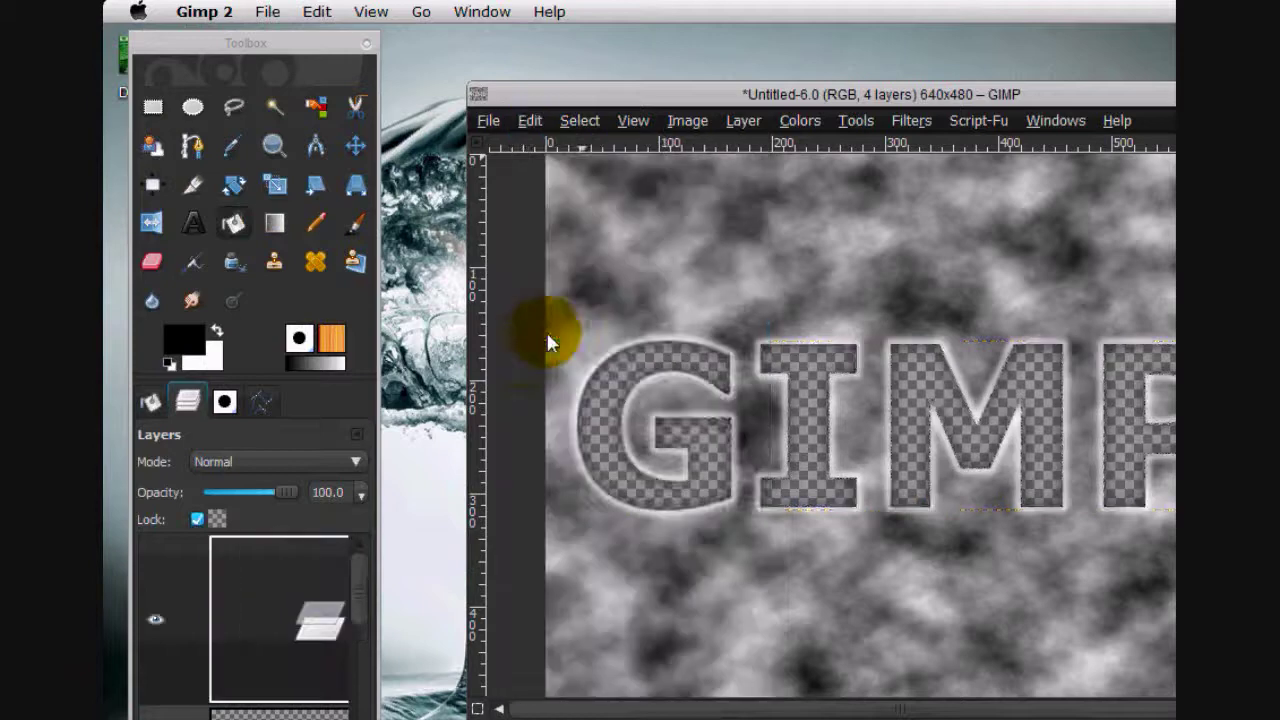
click(158, 670)
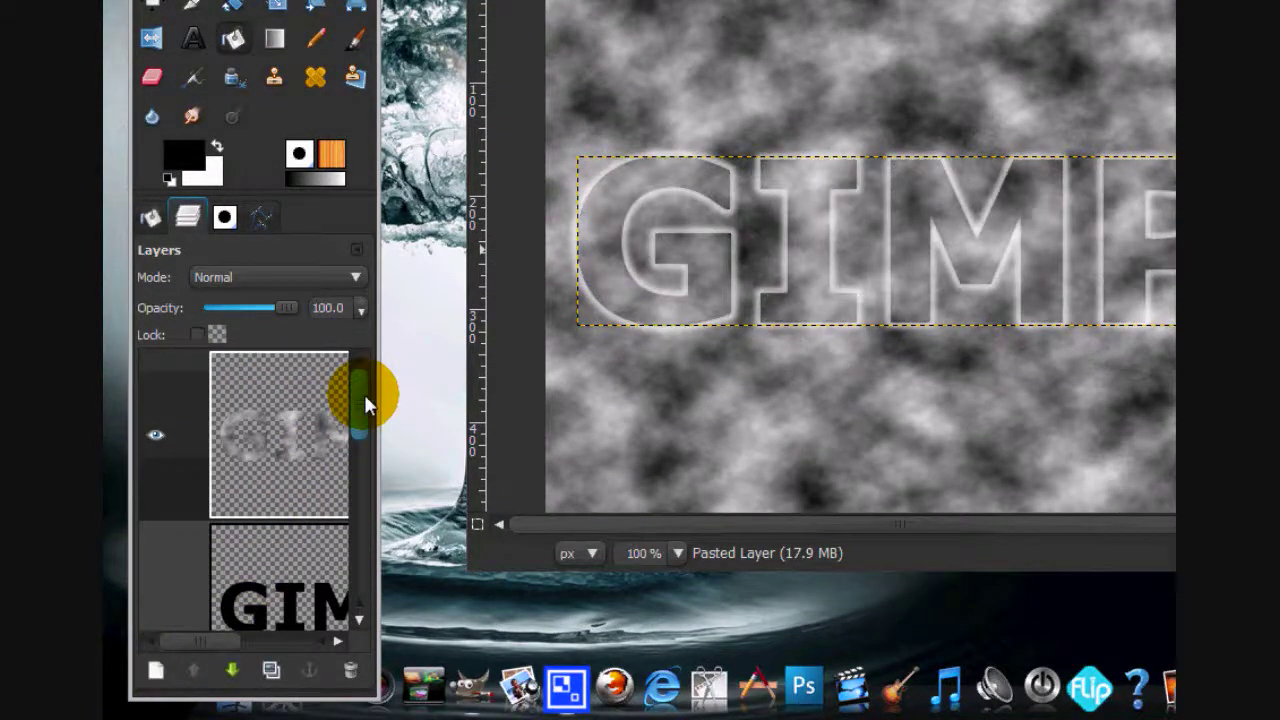
drag(364, 394, 359, 549)
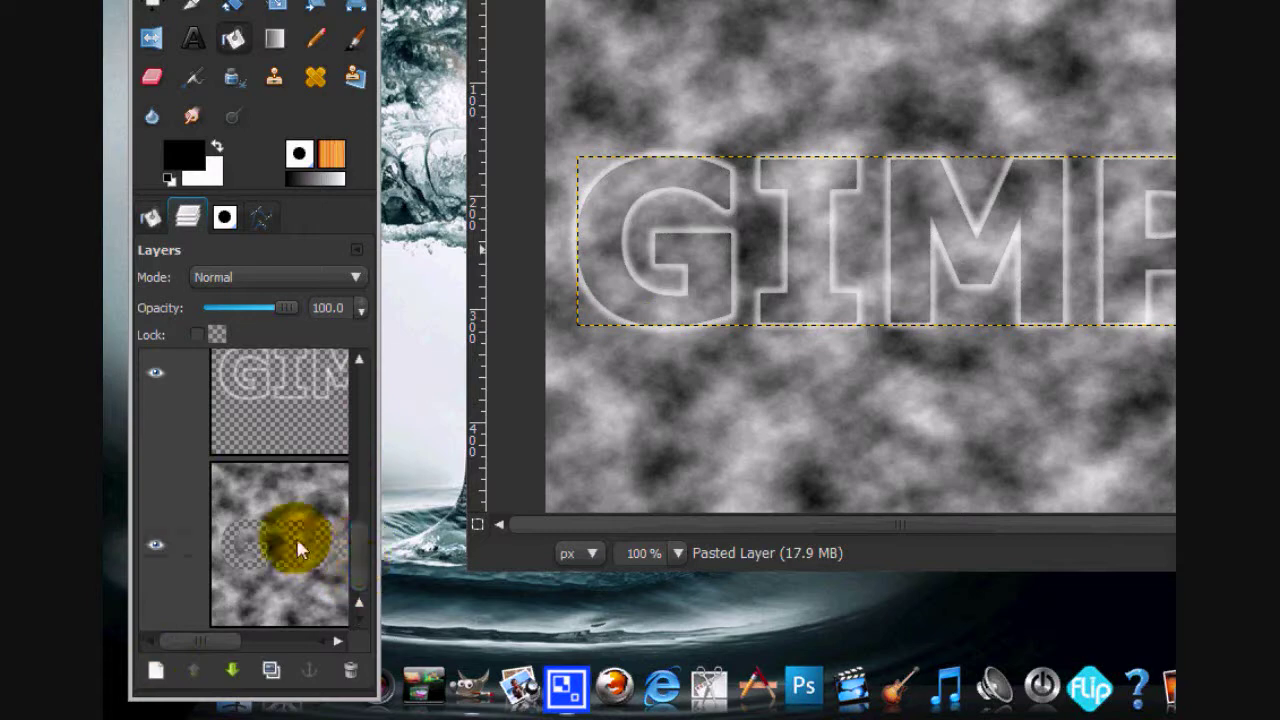
- Apply Color Balance to the Clouds layer, shifting midtones to -27 toward Yellow
click(337, 549)
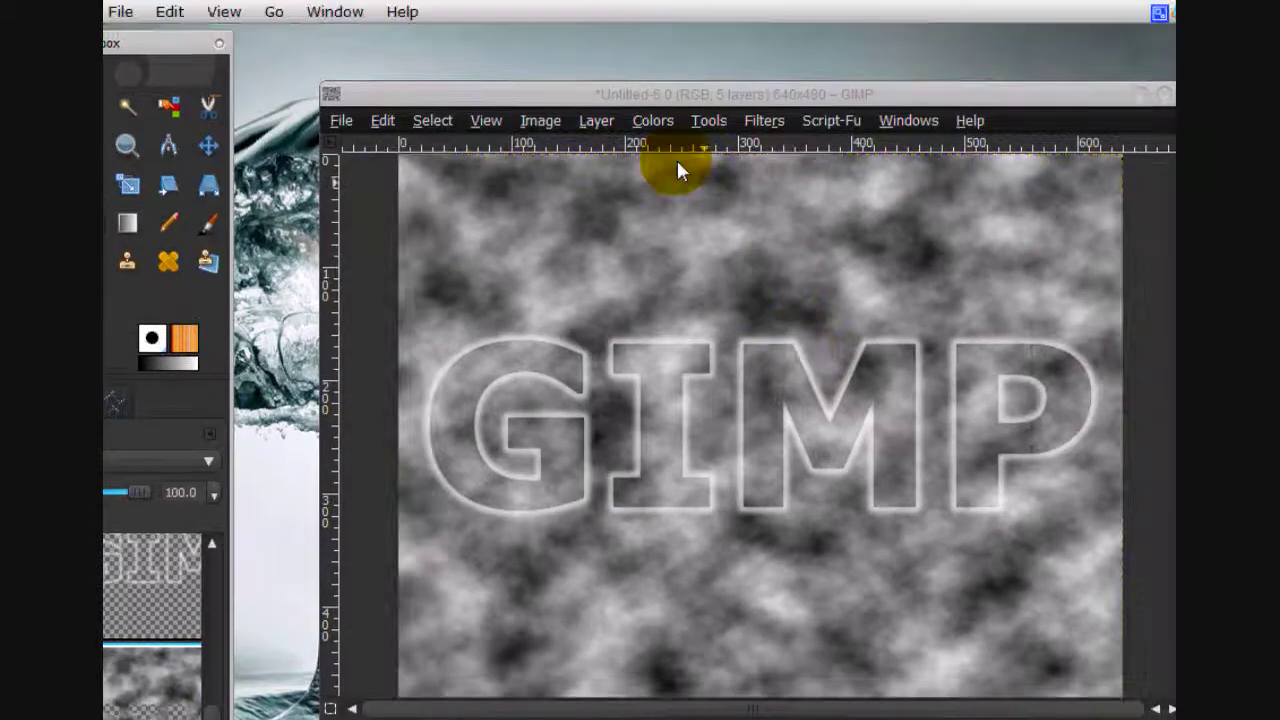
click(652, 121)
click(663, 145)
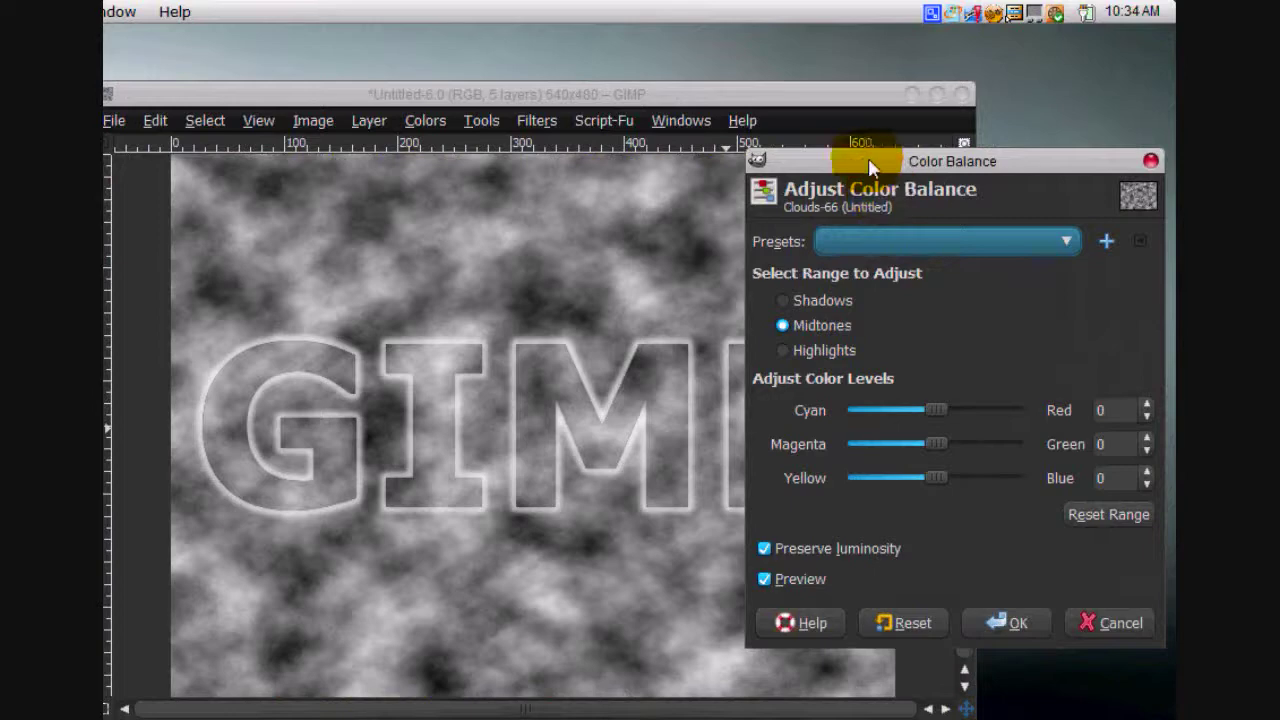
drag(866, 160, 618, 150)
drag(685, 465, 660, 473)
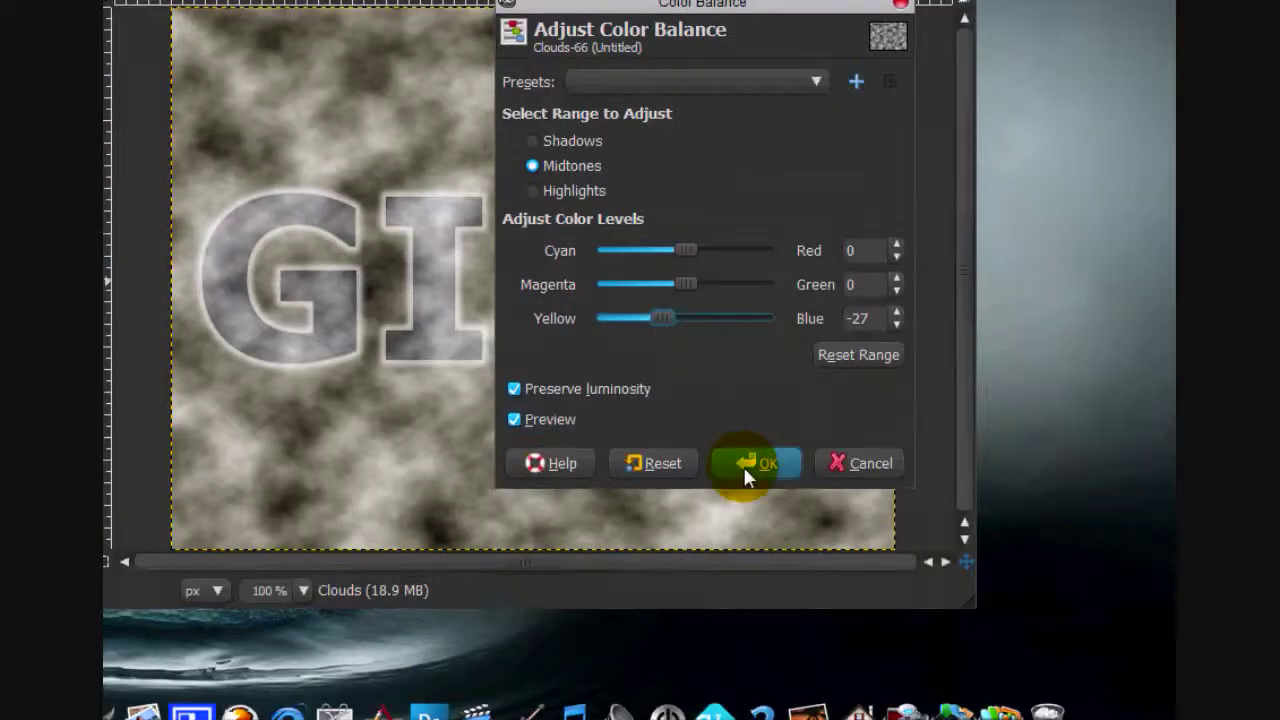
click(750, 612)
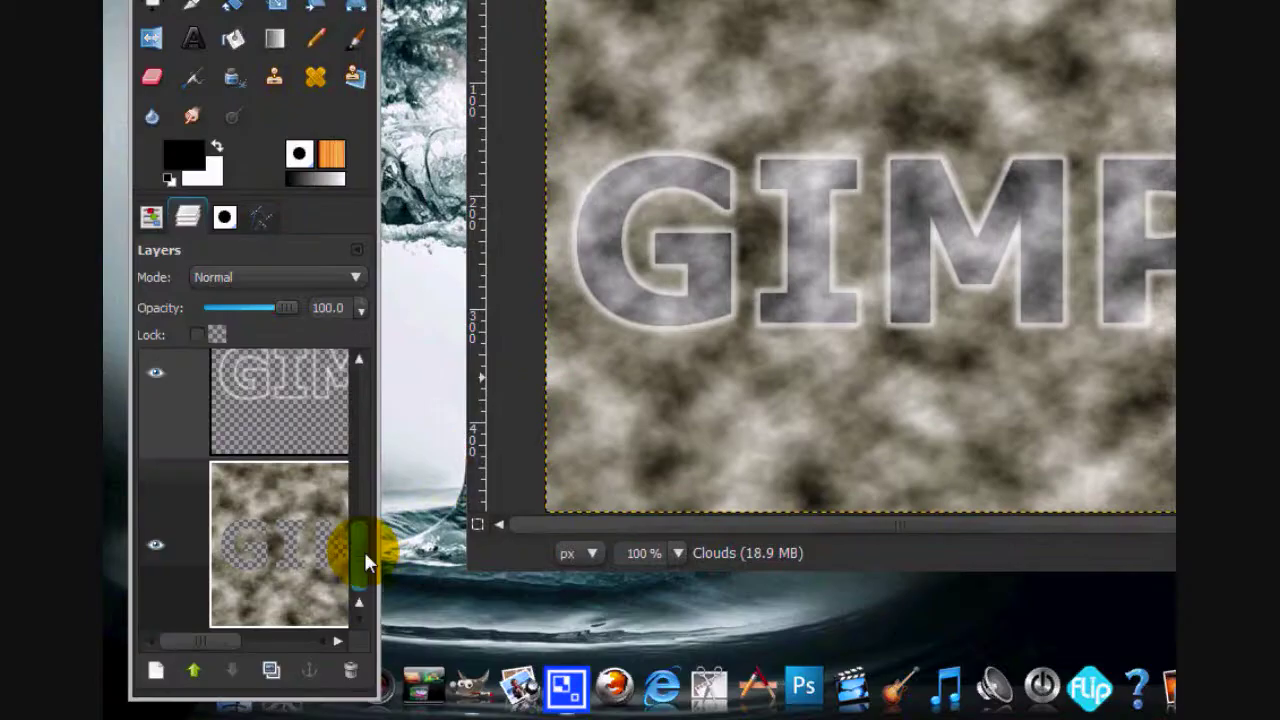
- Reorder the Pasted Layer so it sits just above the Clouds layer
drag(364, 551, 337, 422)
click(320, 430)
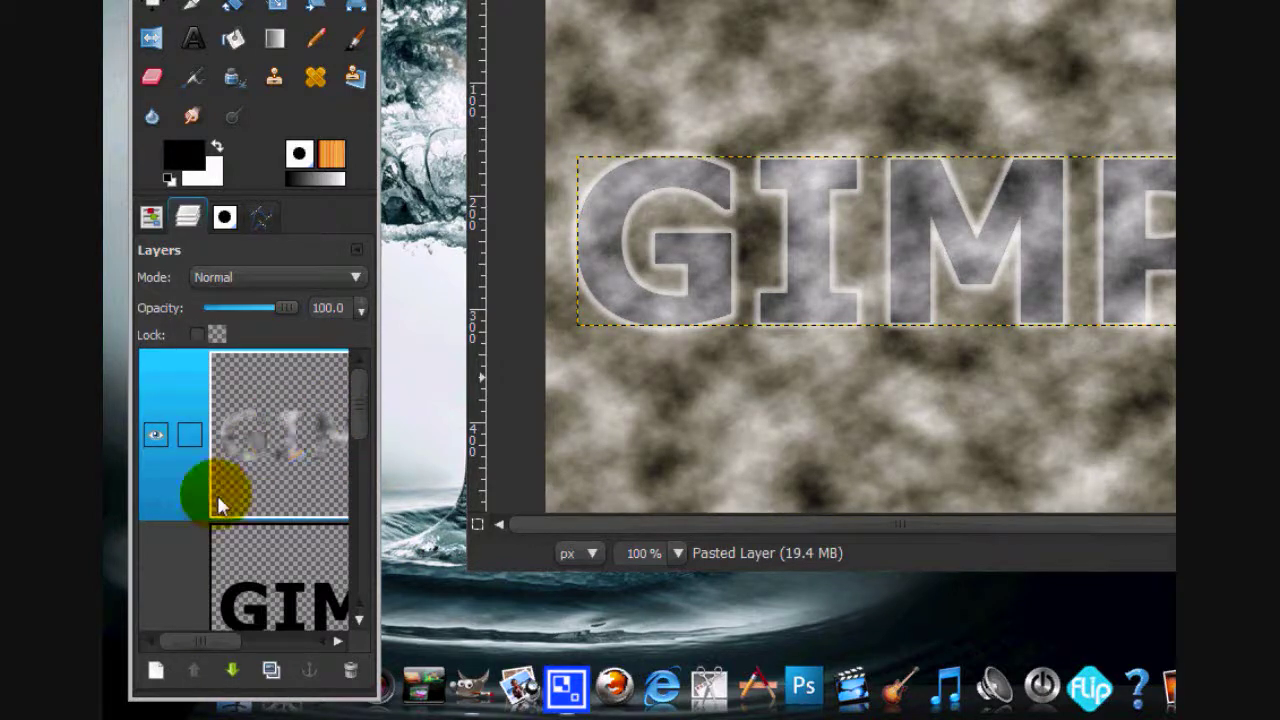
click(233, 672)
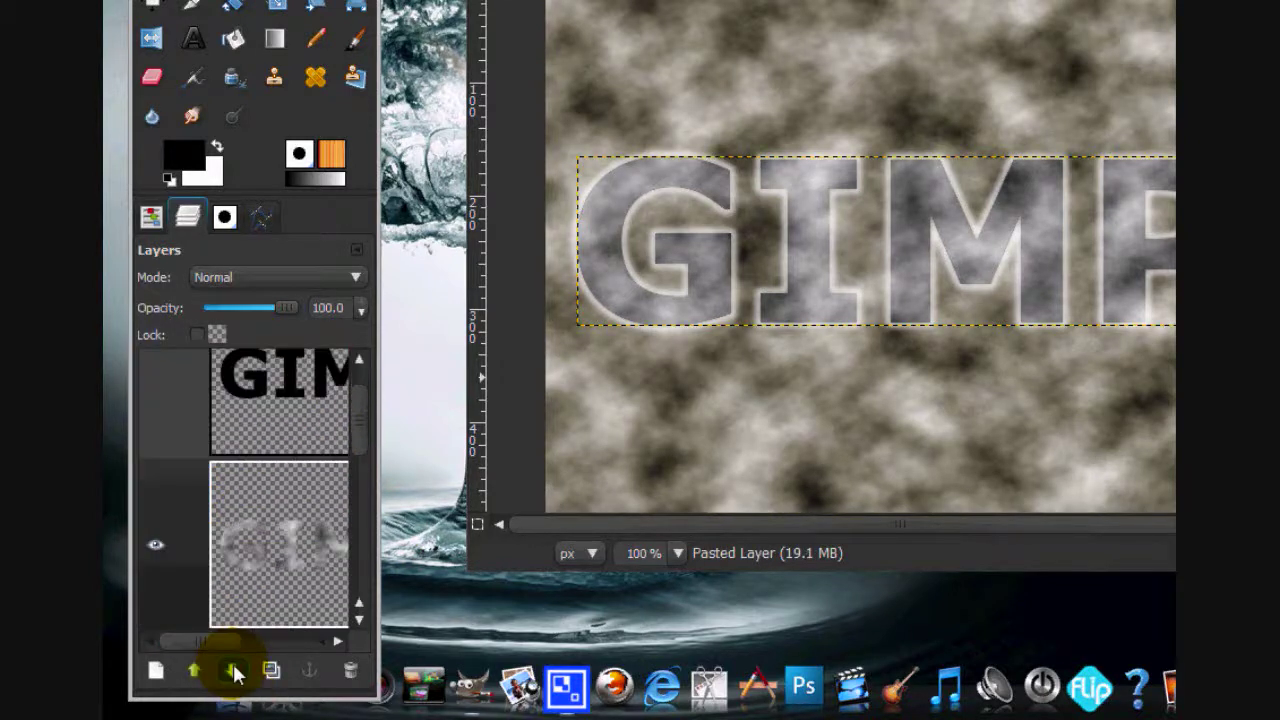
click(232, 672)
click(232, 672)
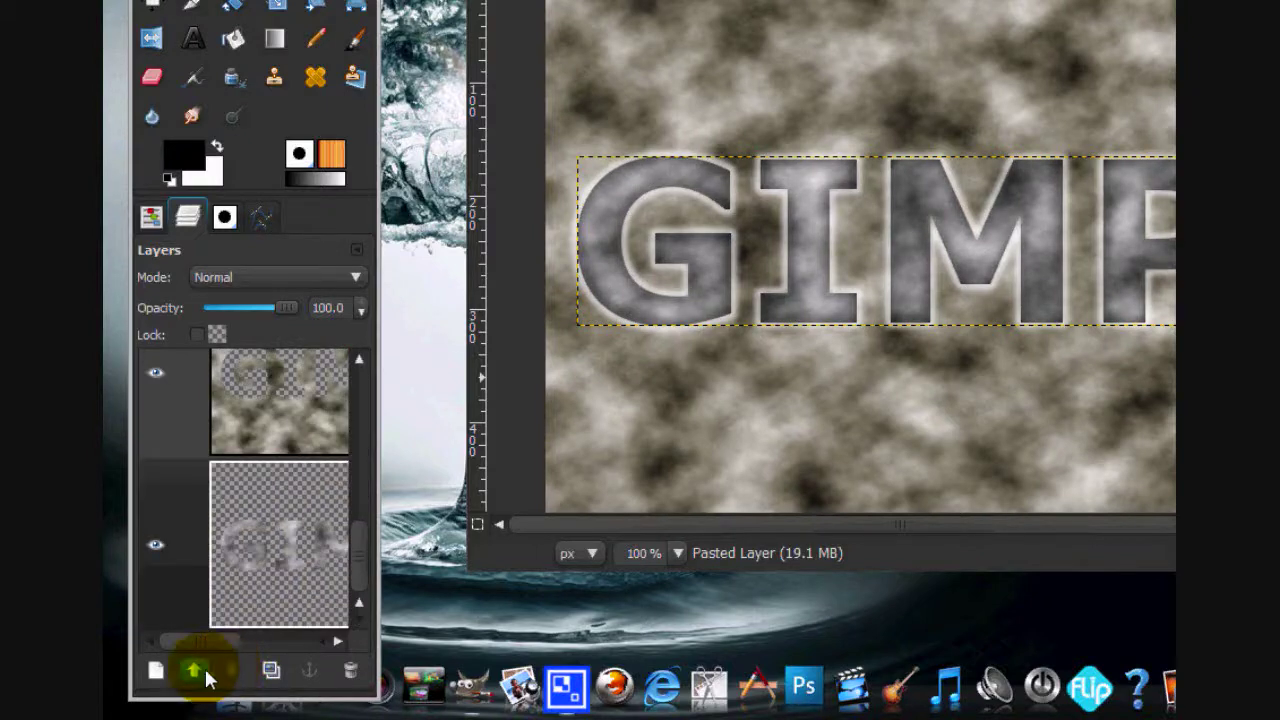
click(194, 671)
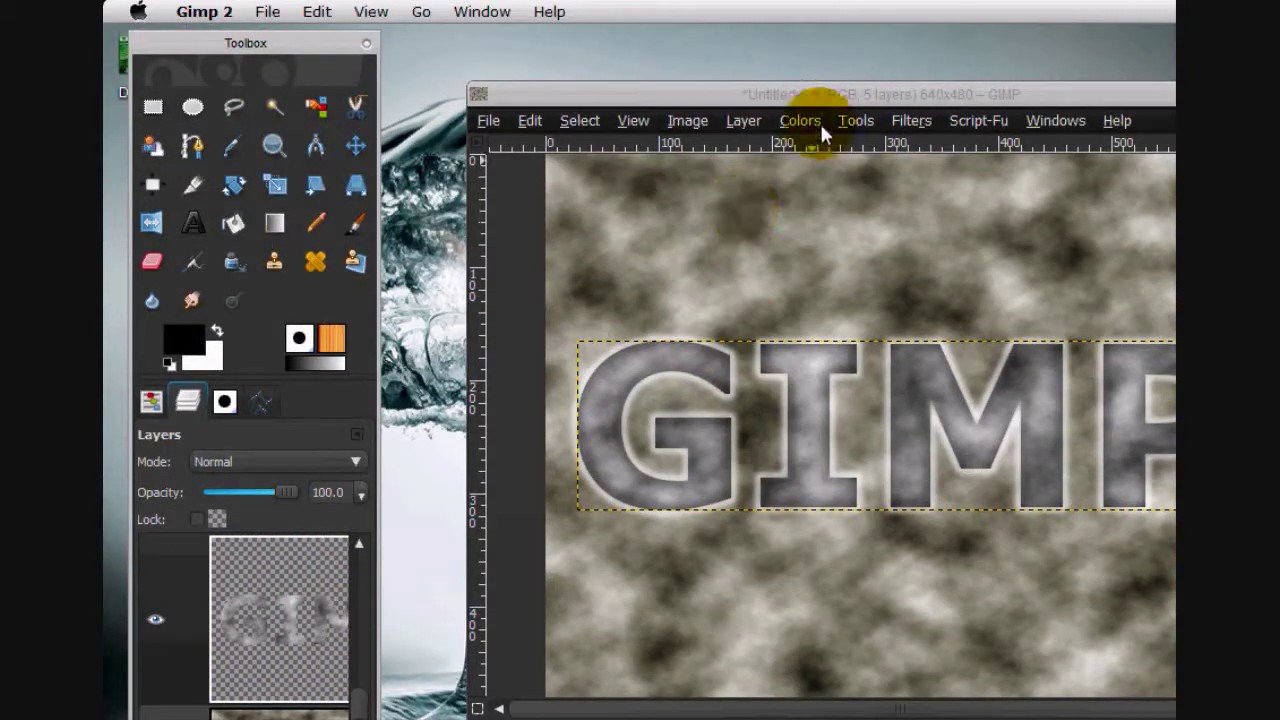
- Apply Color Balance to the Pasted Layer with a +47 Blue midtone shift
click(801, 121)
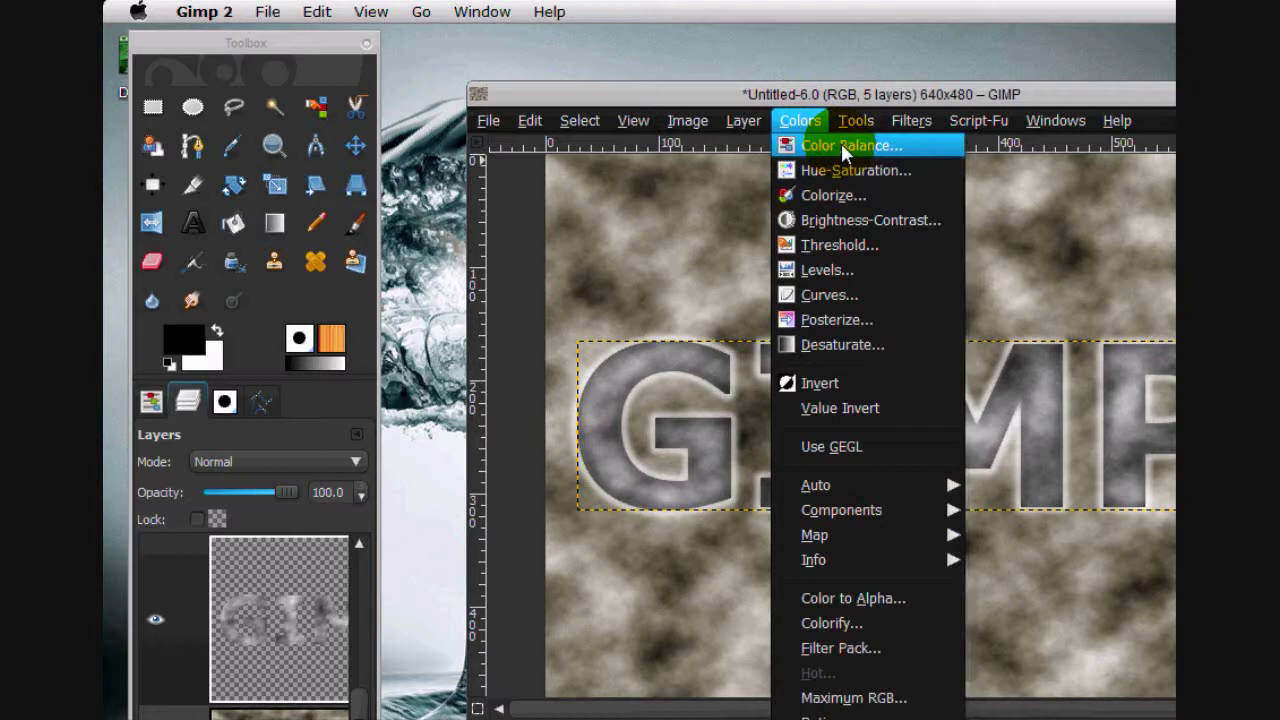
click(841, 145)
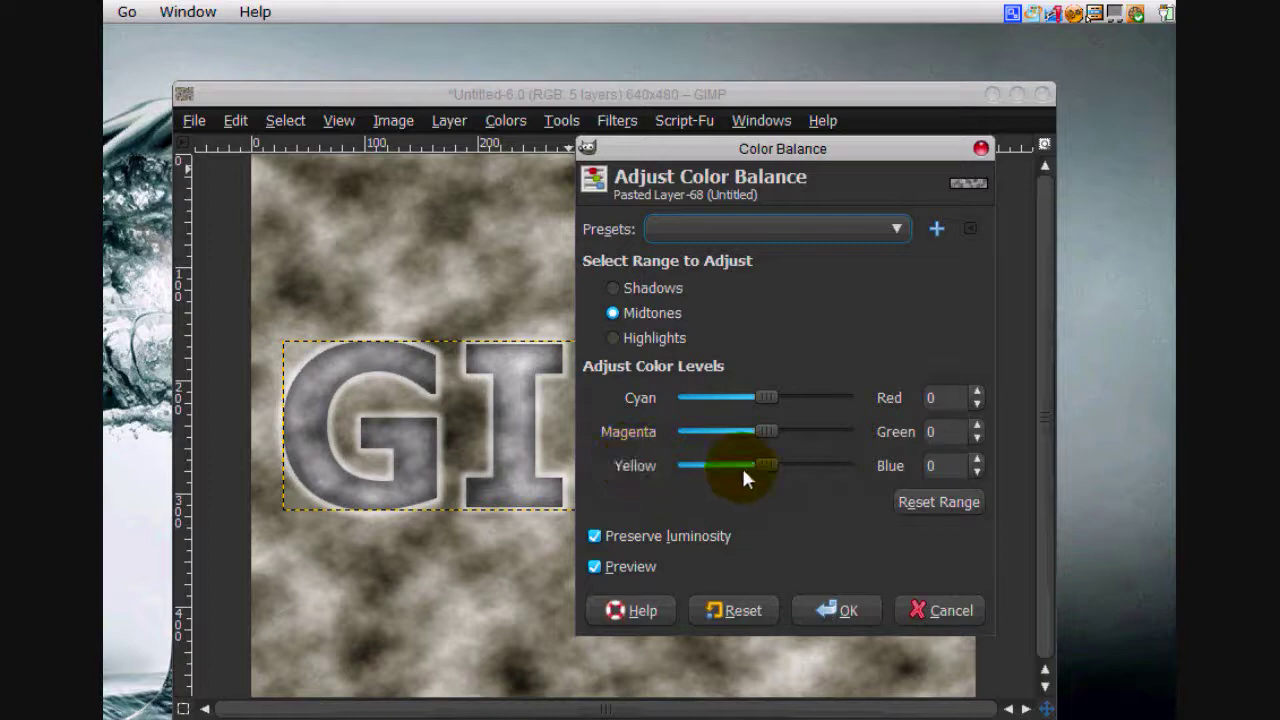
drag(766, 466, 803, 470)
mouse_move(701, 150)
mouse_down()
mouse_move(1076, 155)
mouse_move(709, 137)
mouse_up()
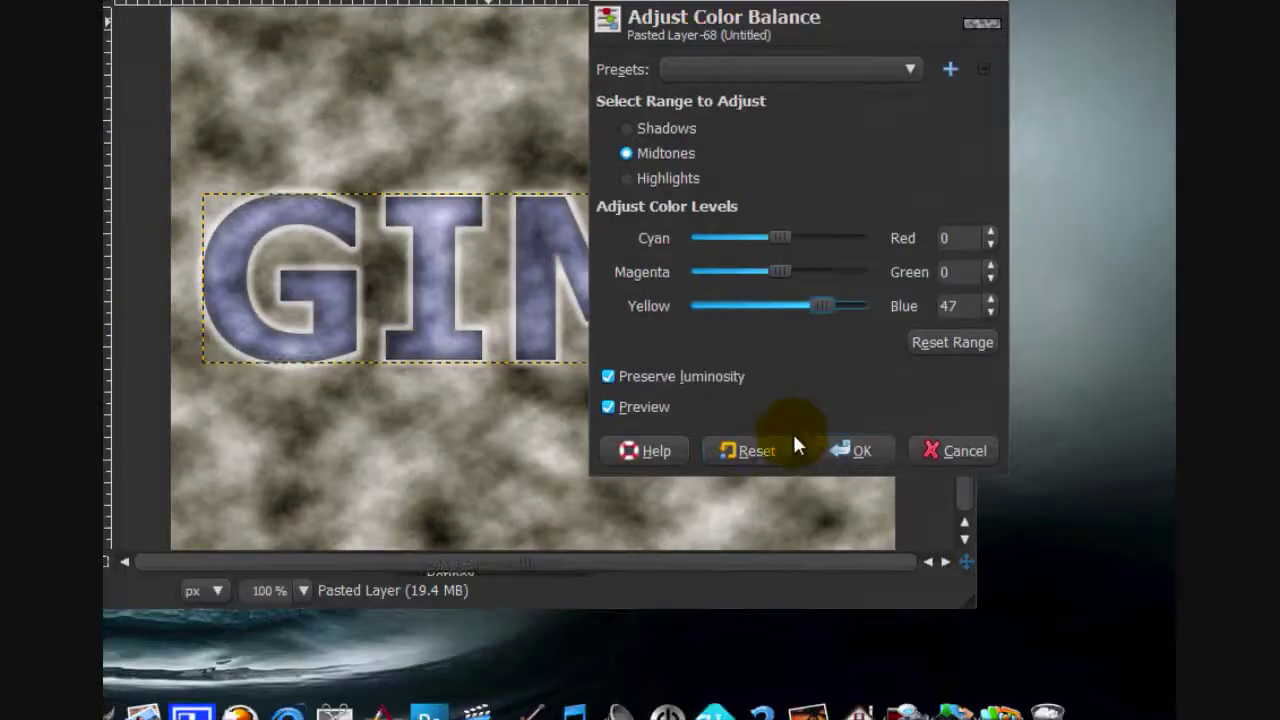
click(812, 596)
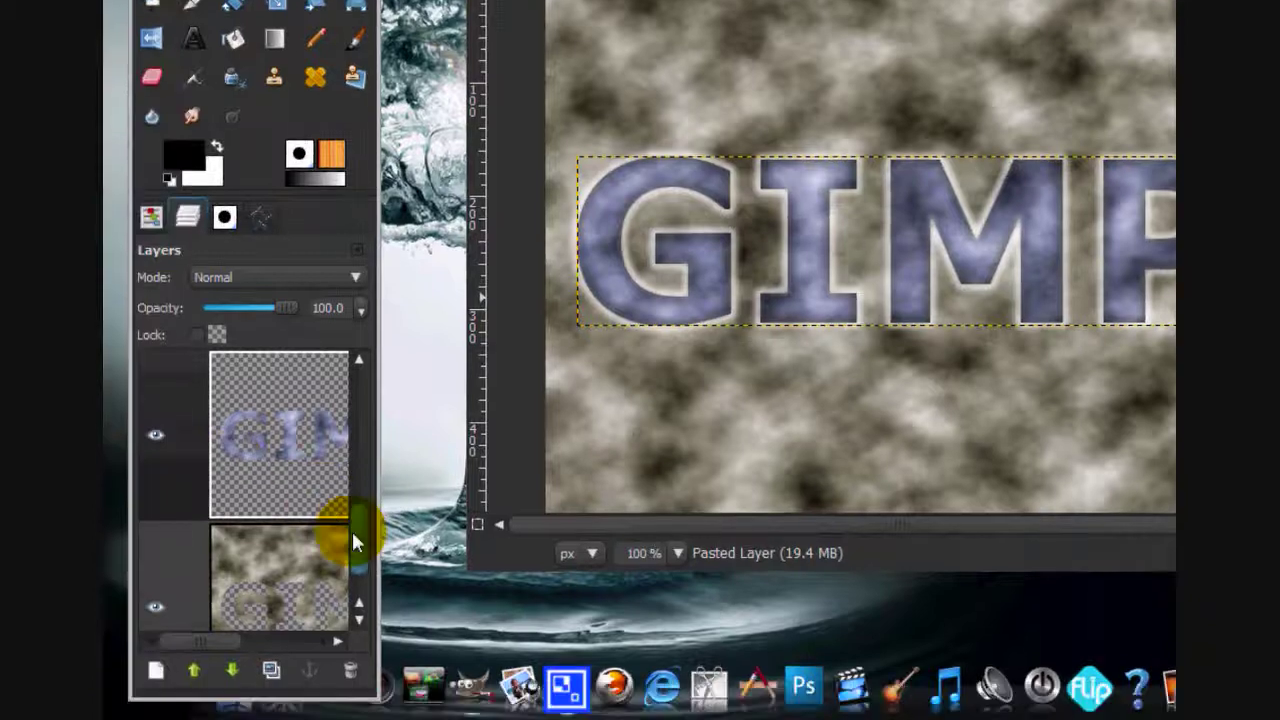
drag(343, 529, 372, 392)
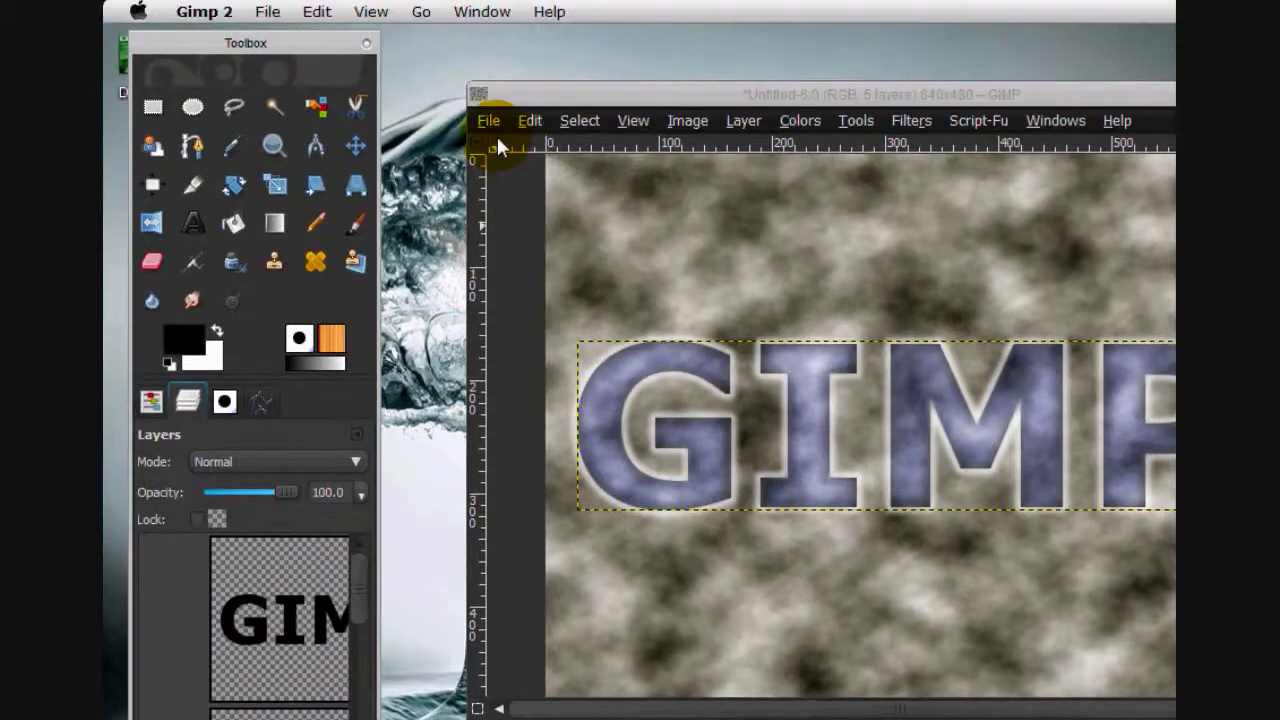
- Create a new layer from everything visible with Layer > New from Visible
click(491, 120)
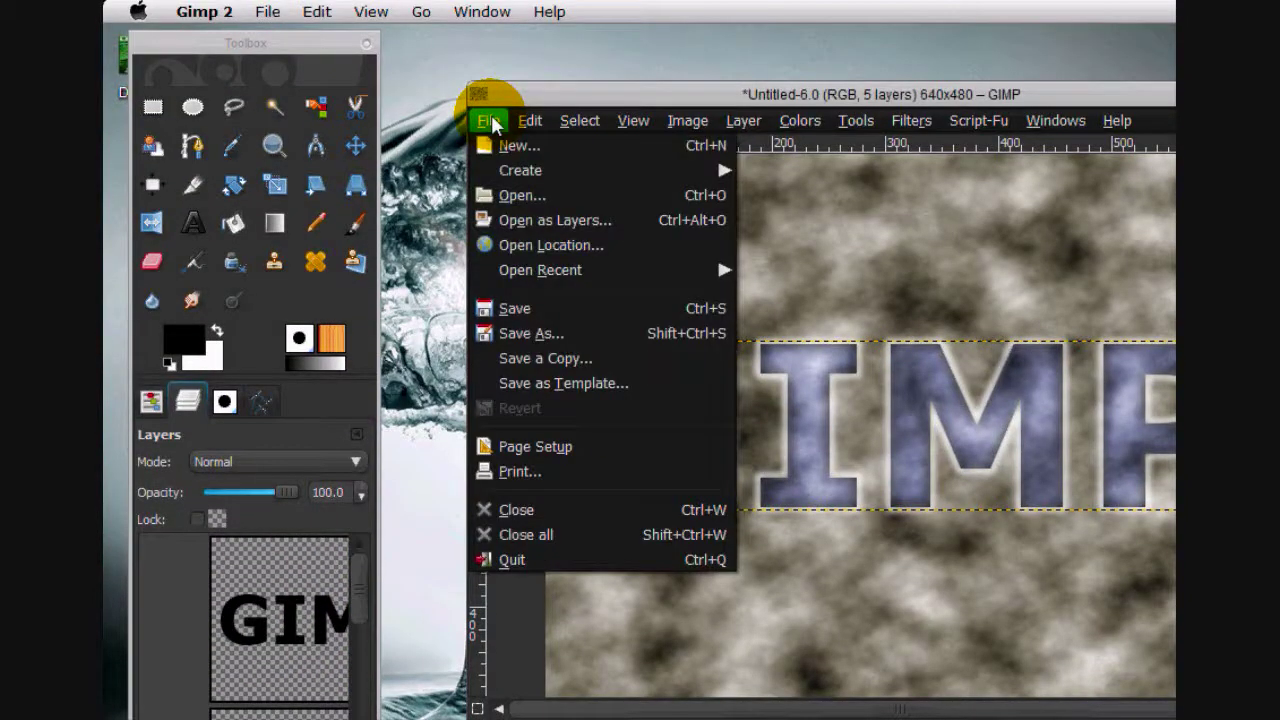
mouse_move(740, 122)
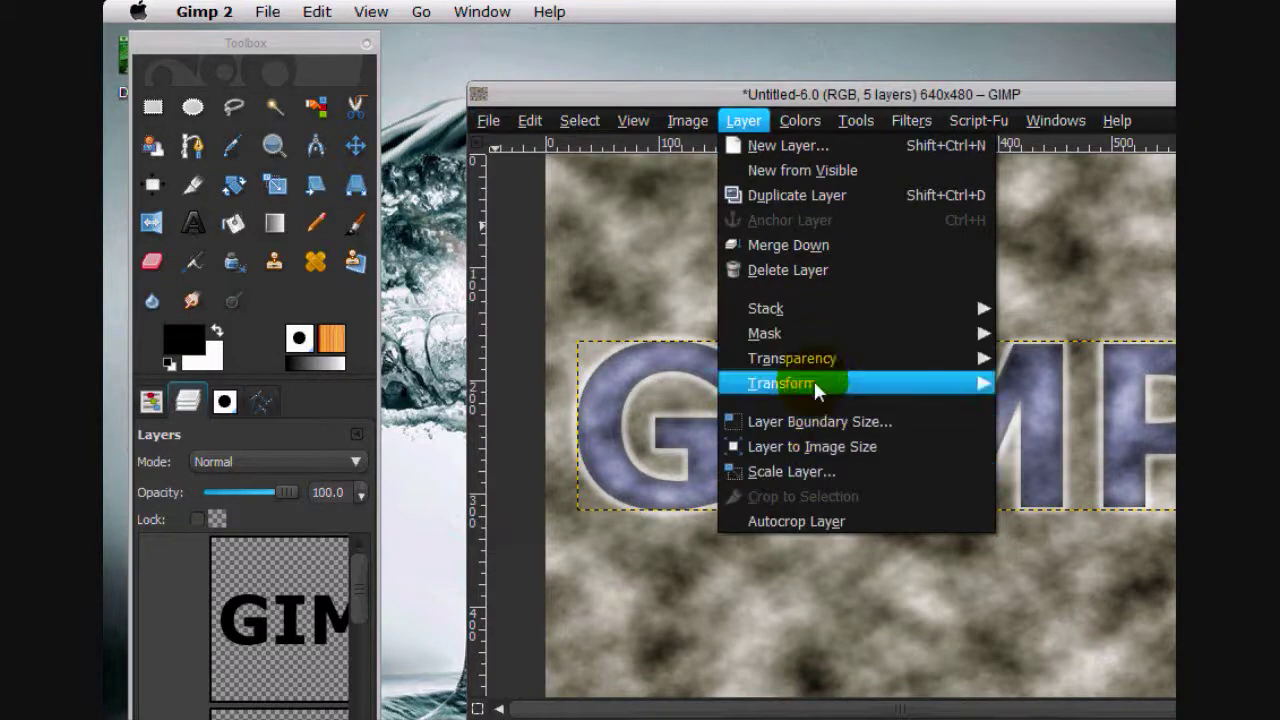
click(803, 168)
scroll(358, 523, down, 8)
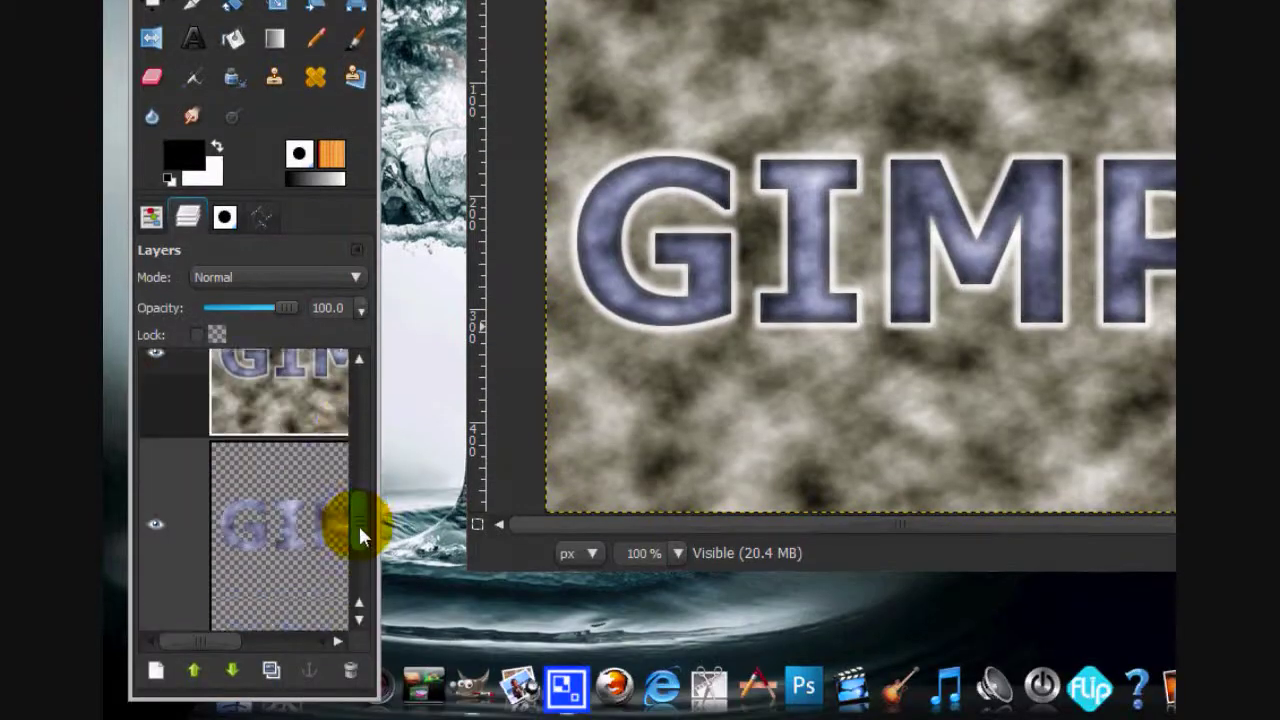
scroll(364, 495, down, 3)
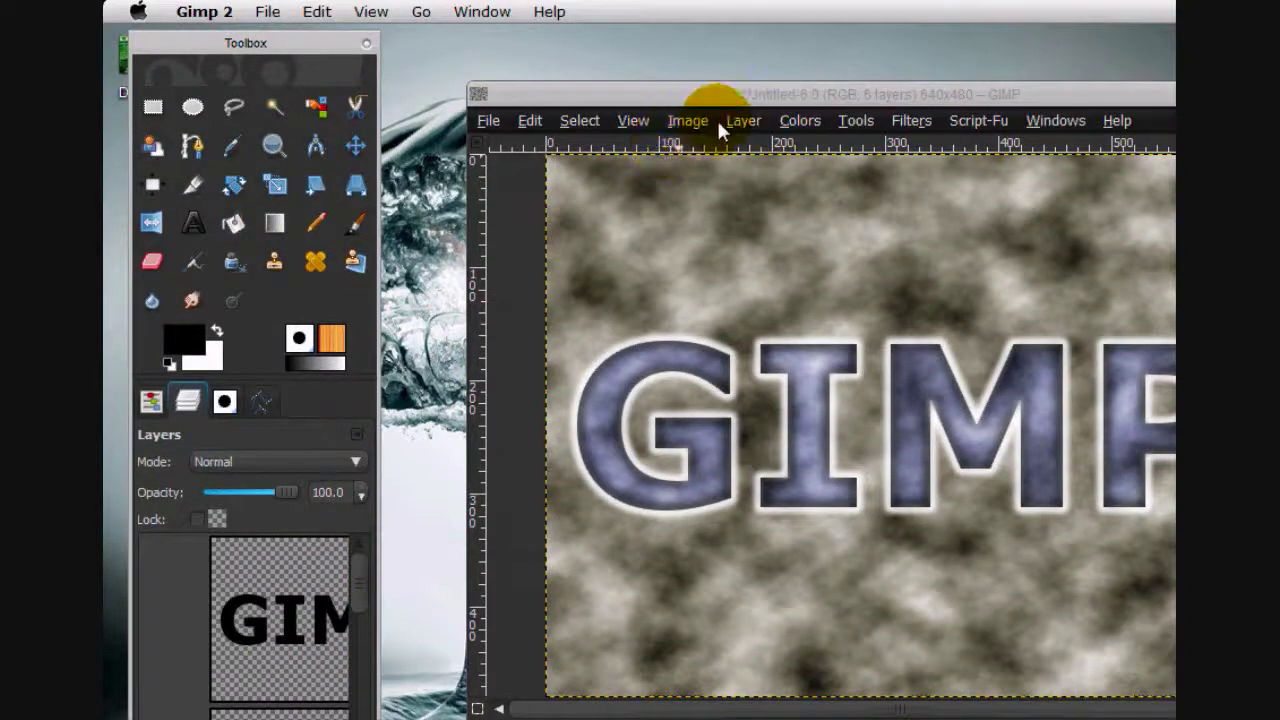
click(735, 121)
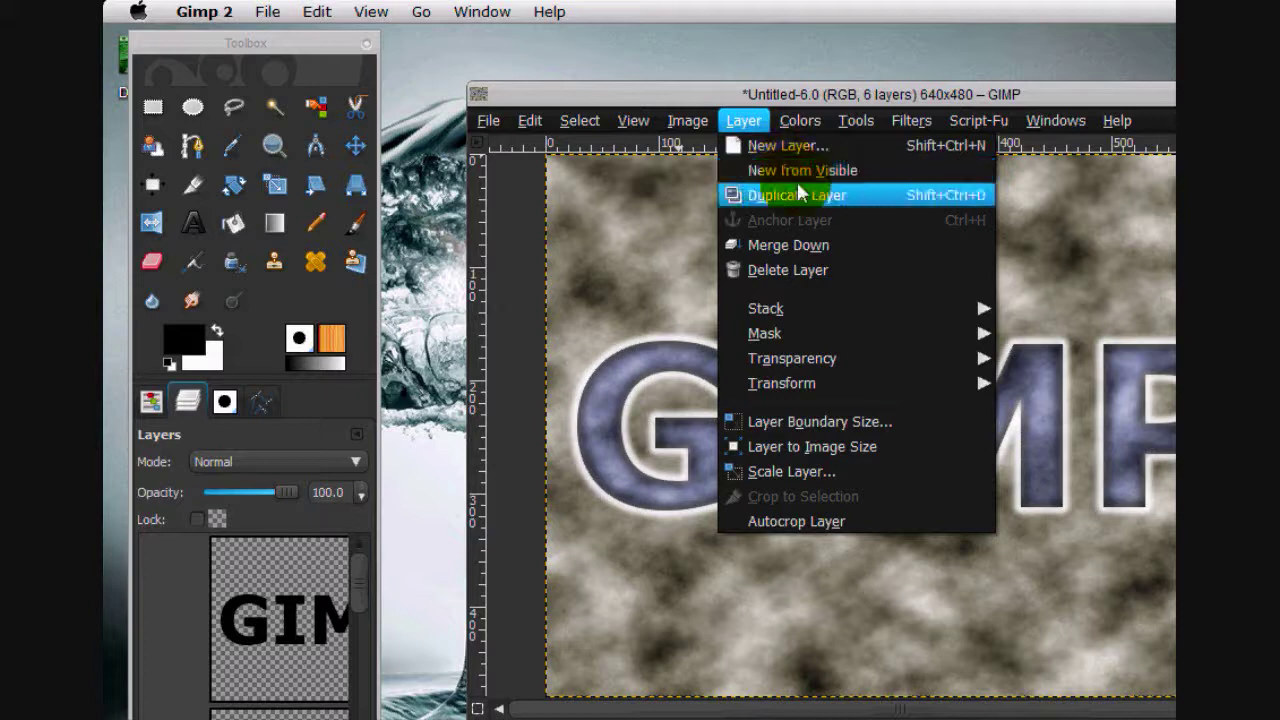
click(278, 637)
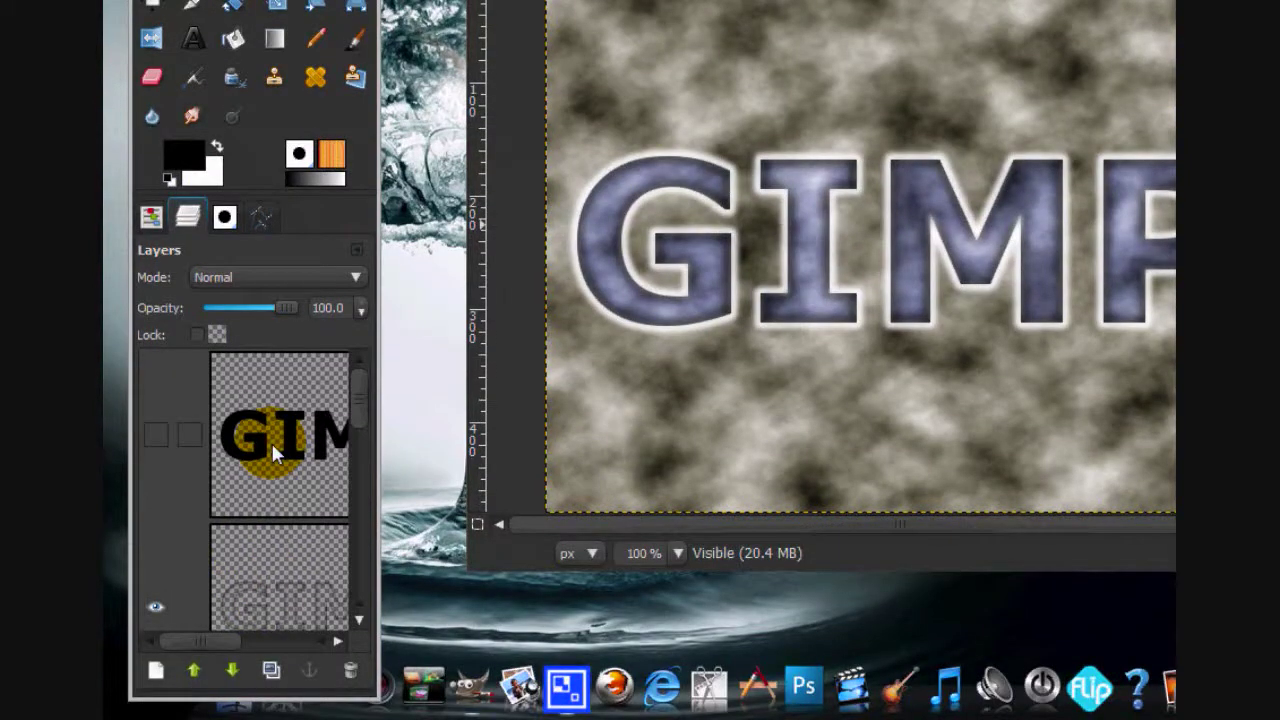
- Merge the visible layers into one and delete the leftover GIM text layer
right_click(275, 452)
click(335, 406)
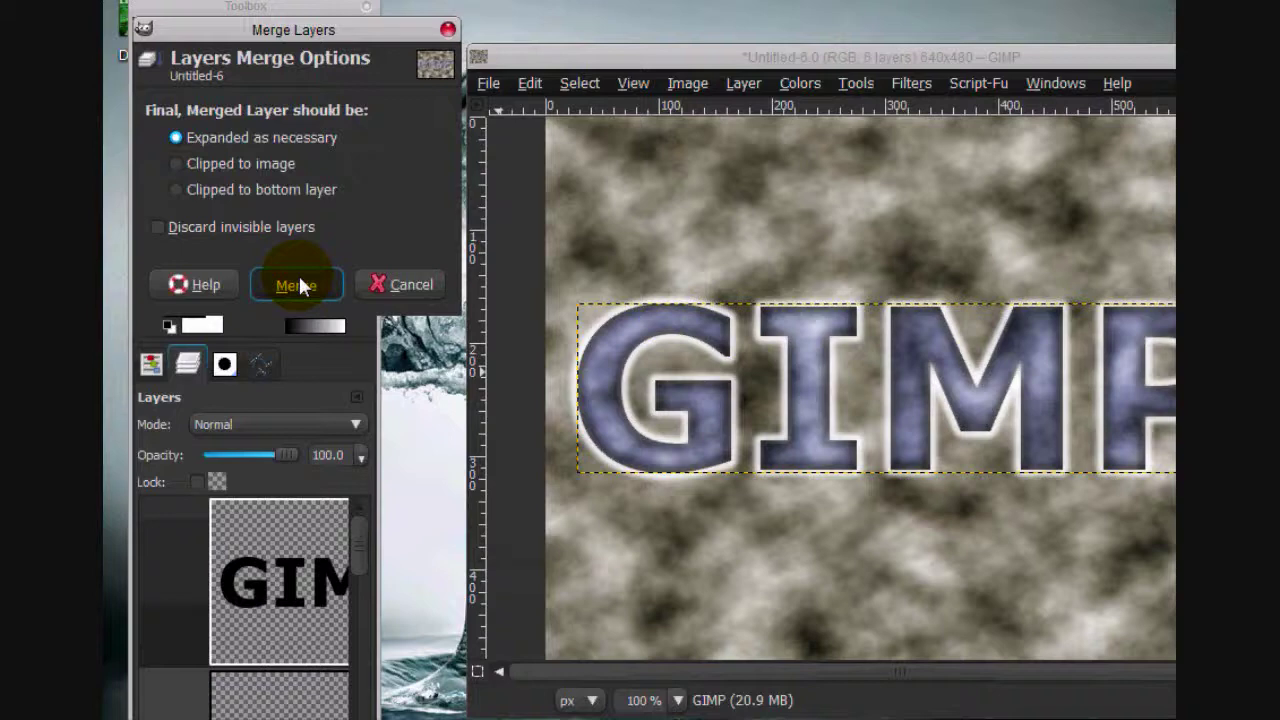
click(296, 137)
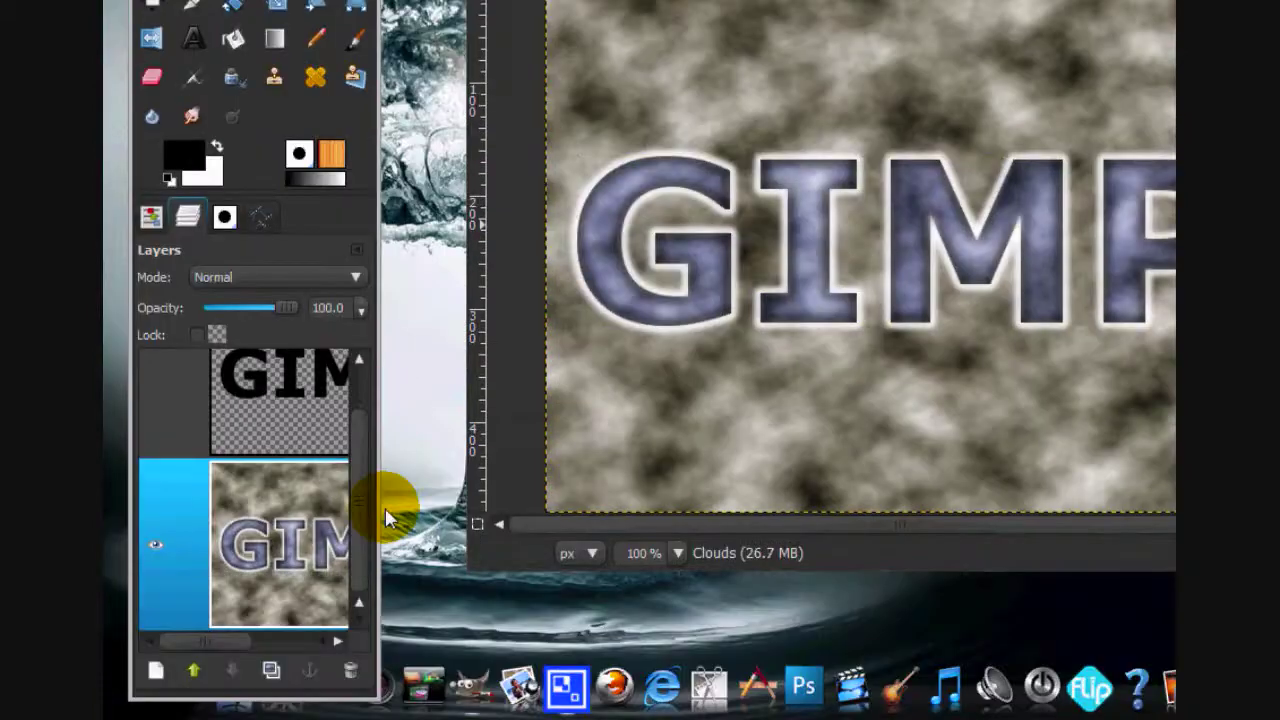
scroll(357, 494, up, 2)
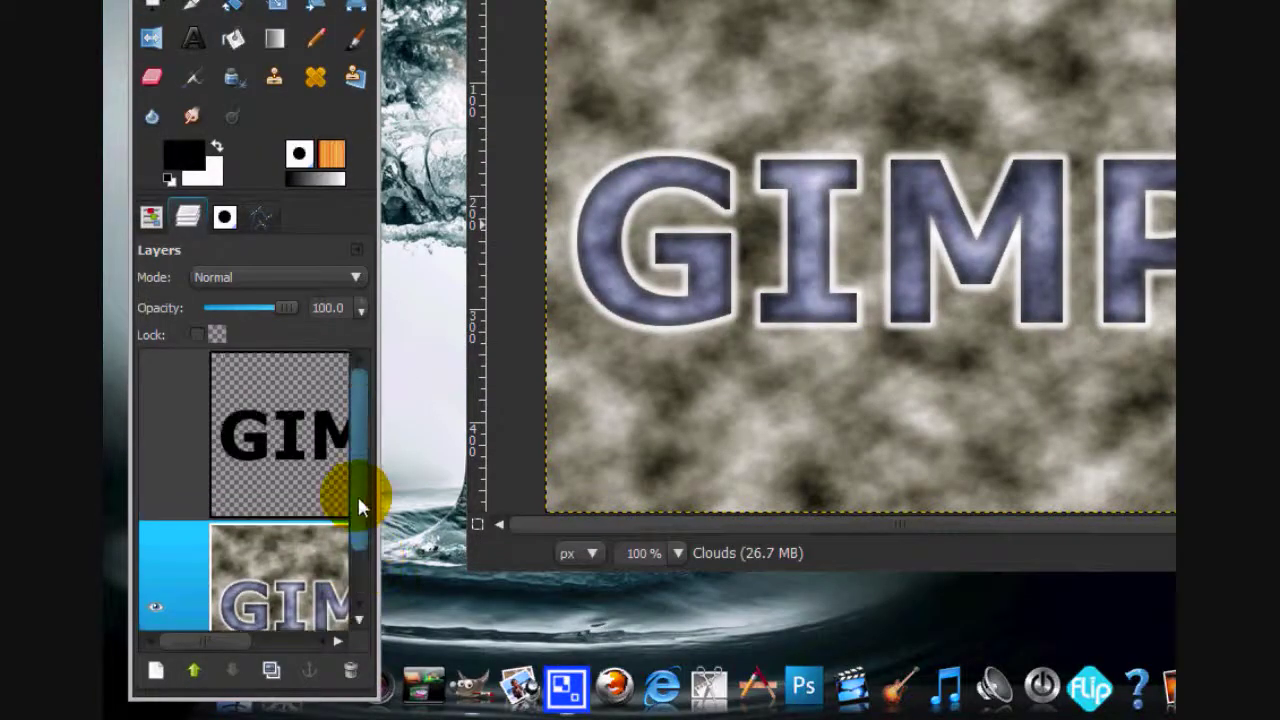
click(240, 430)
click(350, 670)
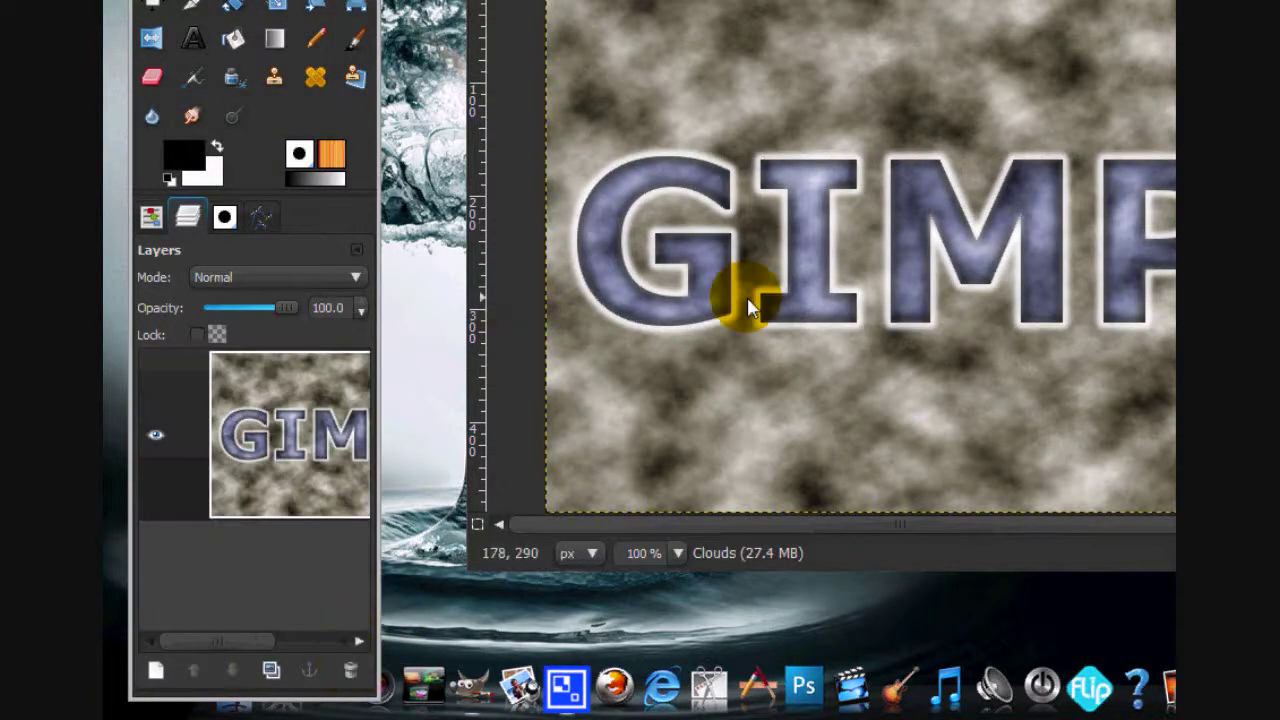